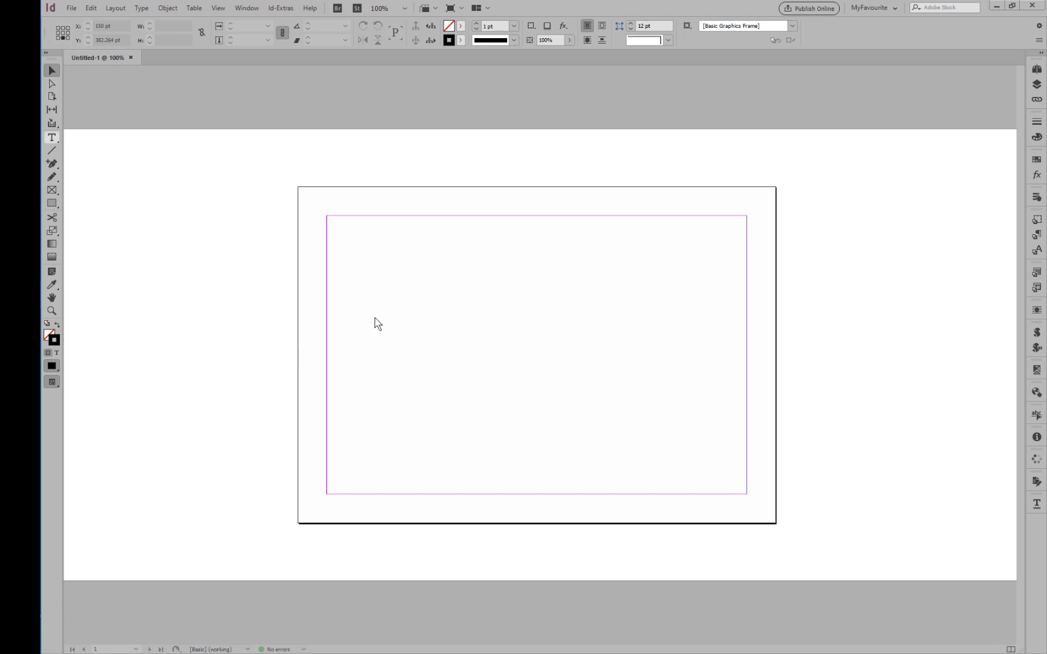
Create a text frame about 111 × 21 pt near the page's upper-left margin containing the right-aligned word "Apples".
{"action": "key", "text": "t"}
{"action": "left_click_drag", "start_coordinate": [360, 250], "coordinate": [449, 267]}
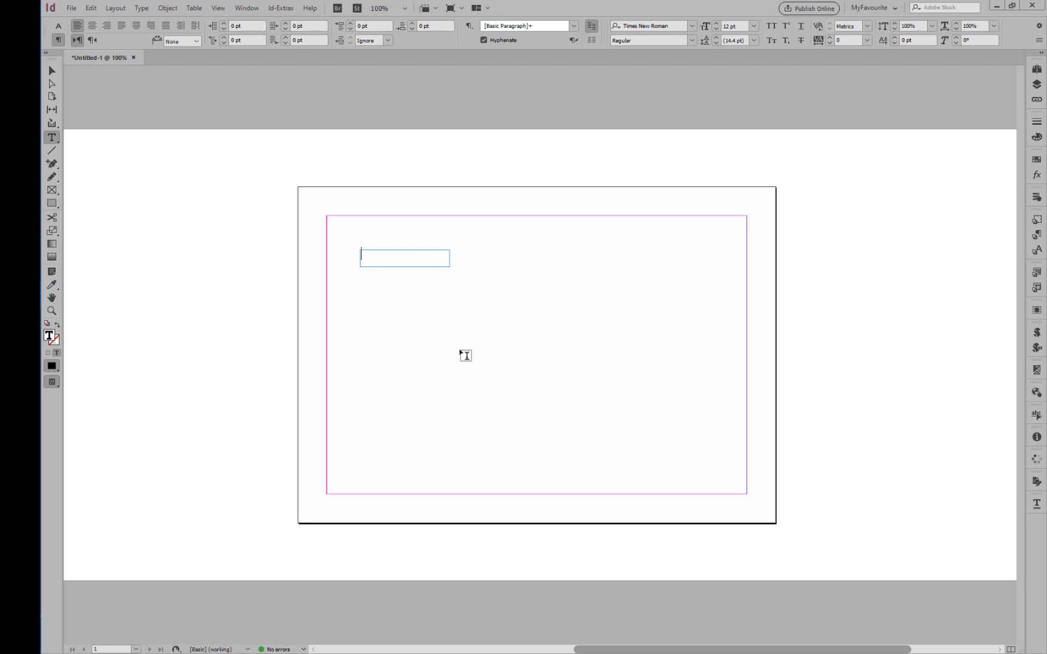
{"action": "type", "text": "Apples"}
{"action": "key", "text": "ctrl+shift+r"}
Format the word "Apples" with the C=15 M=100 Y=100 K=0 swatch and the Bahnschrift font.
{"action": "key", "text": "ctrl+a"}
{"action": "left_click", "coordinate": [1037, 198]}
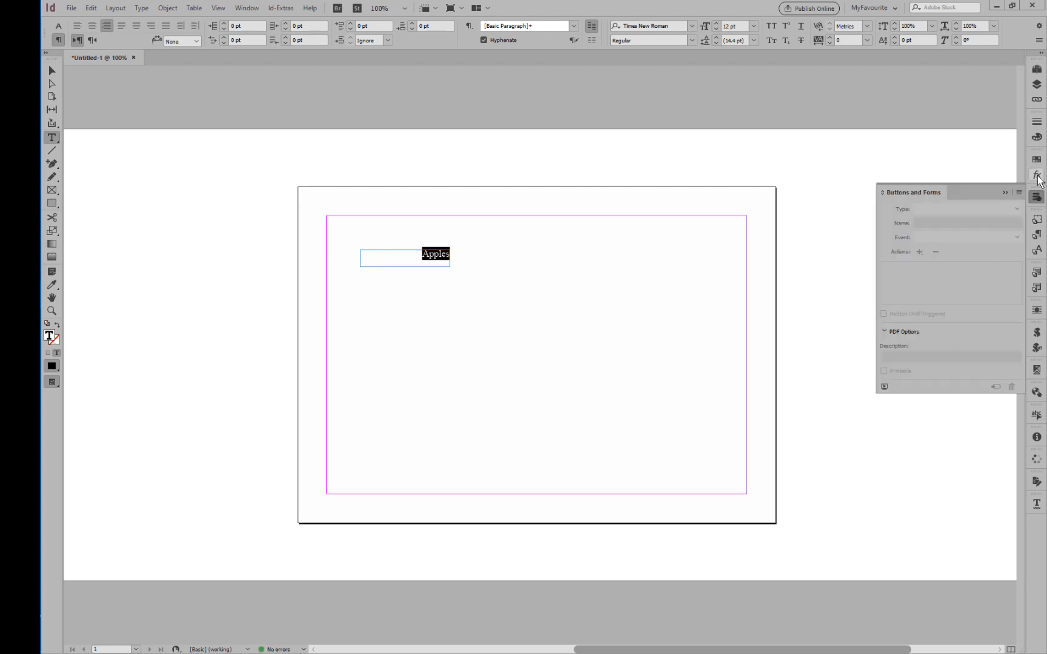
{"action": "left_click", "coordinate": [1037, 160]}
{"action": "left_click", "coordinate": [928, 273]}
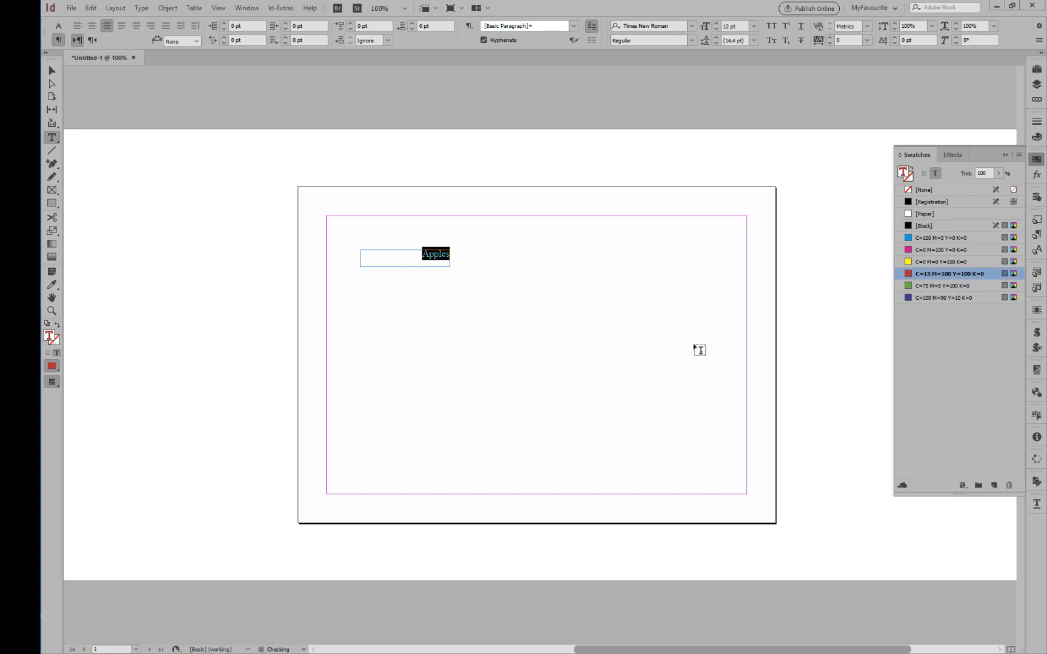
{"action": "left_click", "coordinate": [692, 26]}
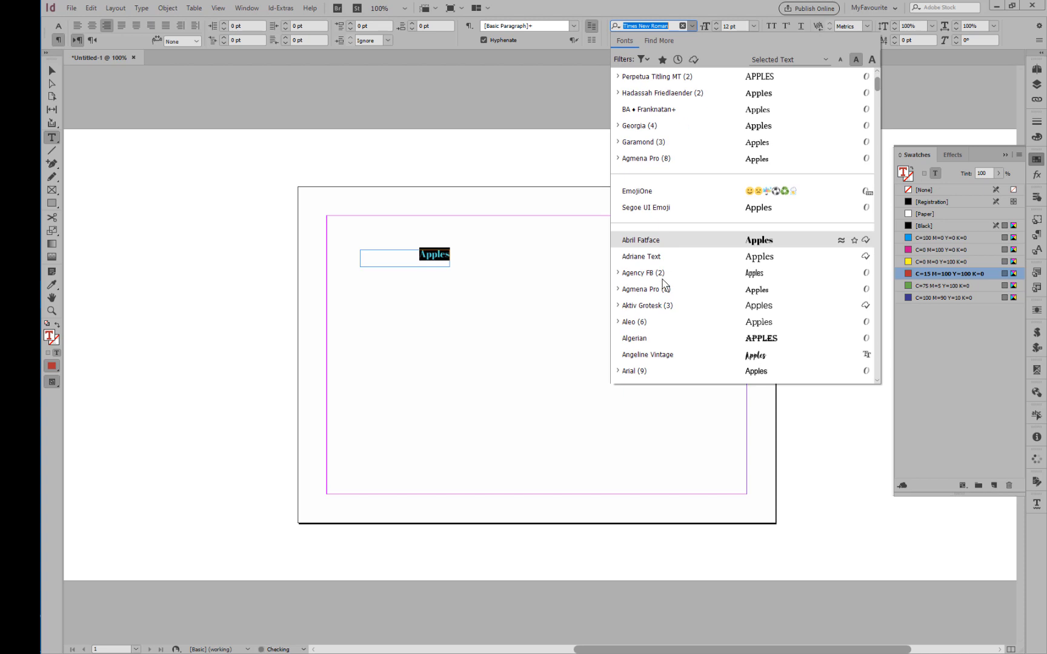
{"action": "scroll", "coordinate": [654, 311], "scroll_direction": "down", "scroll_amount": 4}
{"action": "left_click", "coordinate": [648, 361]}
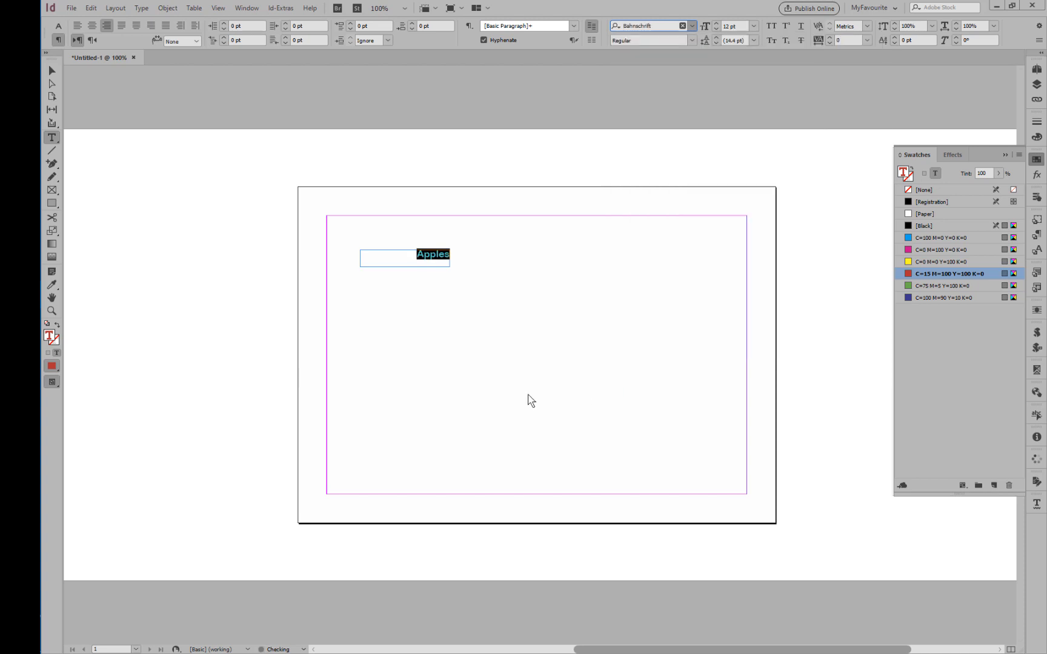
{"action": "left_click", "coordinate": [439, 295]}
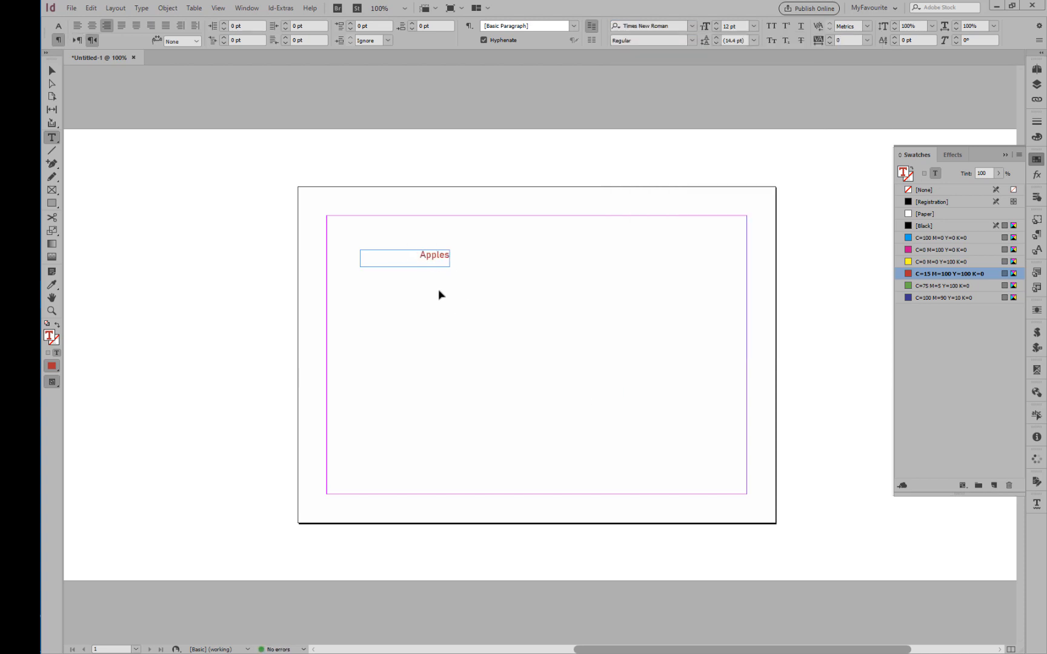
Centre the text vertically in the Apples frame and narrow the frame from its left edge to 60 pt wide.
{"action": "key", "text": "v"}
{"action": "left_click", "coordinate": [418, 264]}
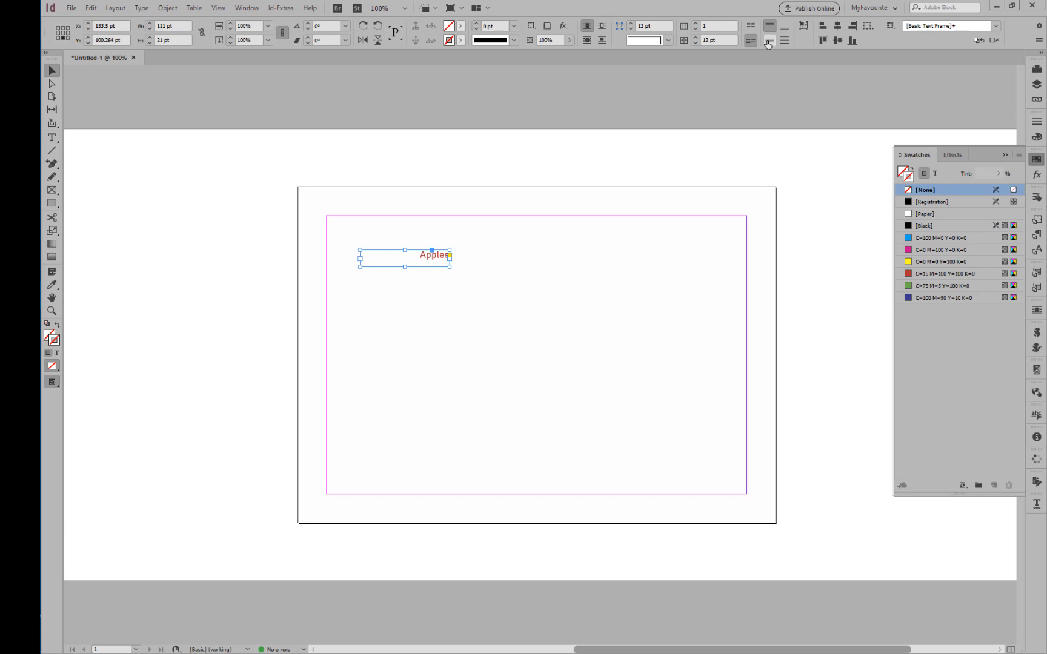
{"action": "left_click", "coordinate": [767, 44]}
{"action": "left_click", "coordinate": [453, 343]}
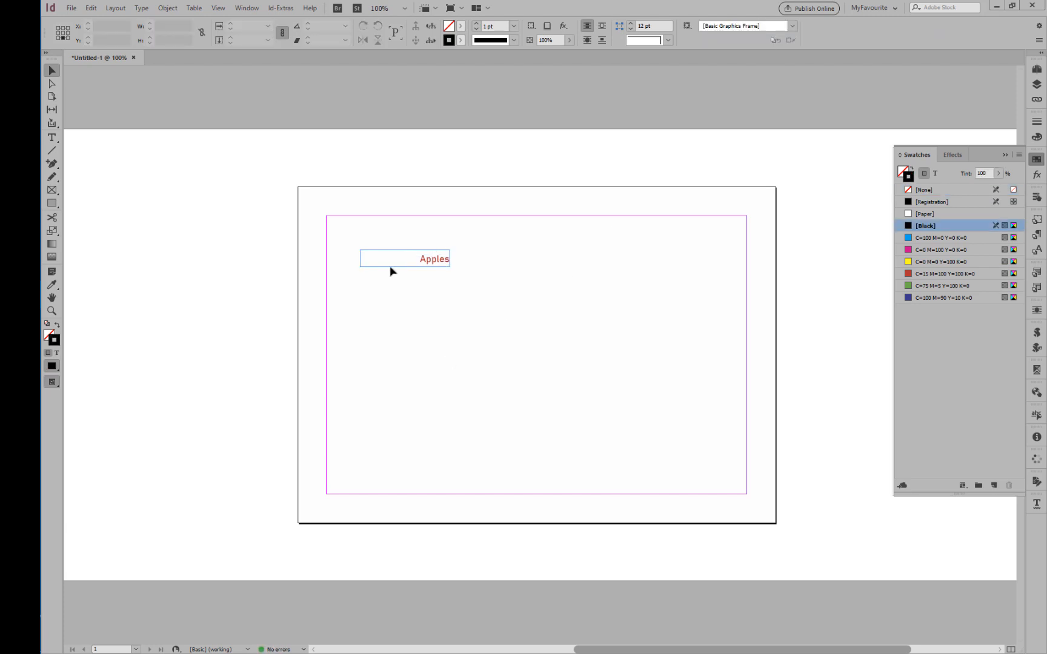
{"action": "left_click", "coordinate": [374, 265]}
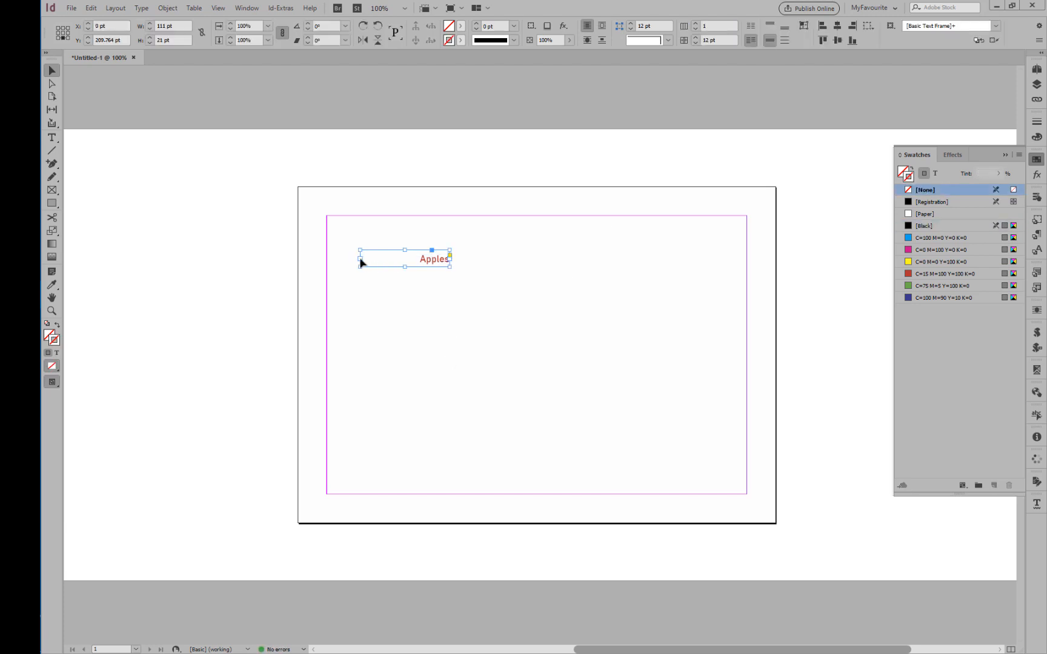
{"action": "left_click_drag", "start_coordinate": [360, 262], "coordinate": [401, 260]}
Create a paragraph style named "Label" from the formatting of the Apples text and apply it.
{"action": "double_click", "coordinate": [443, 264]}
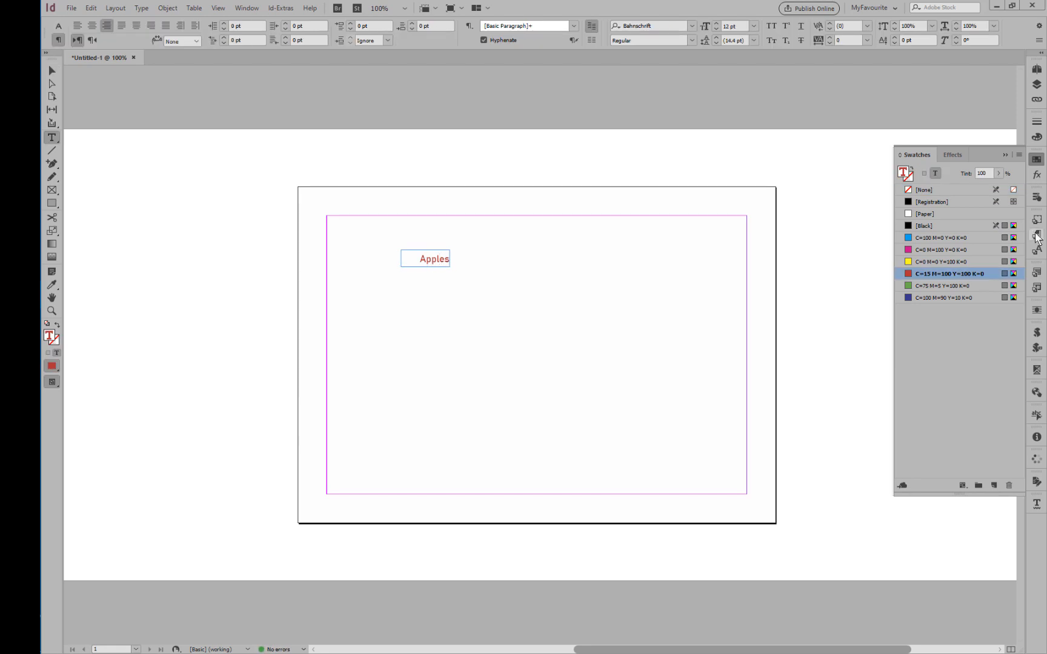
{"action": "left_click", "coordinate": [1036, 234]}
{"action": "left_click", "coordinate": [994, 482], "text": "alt"}
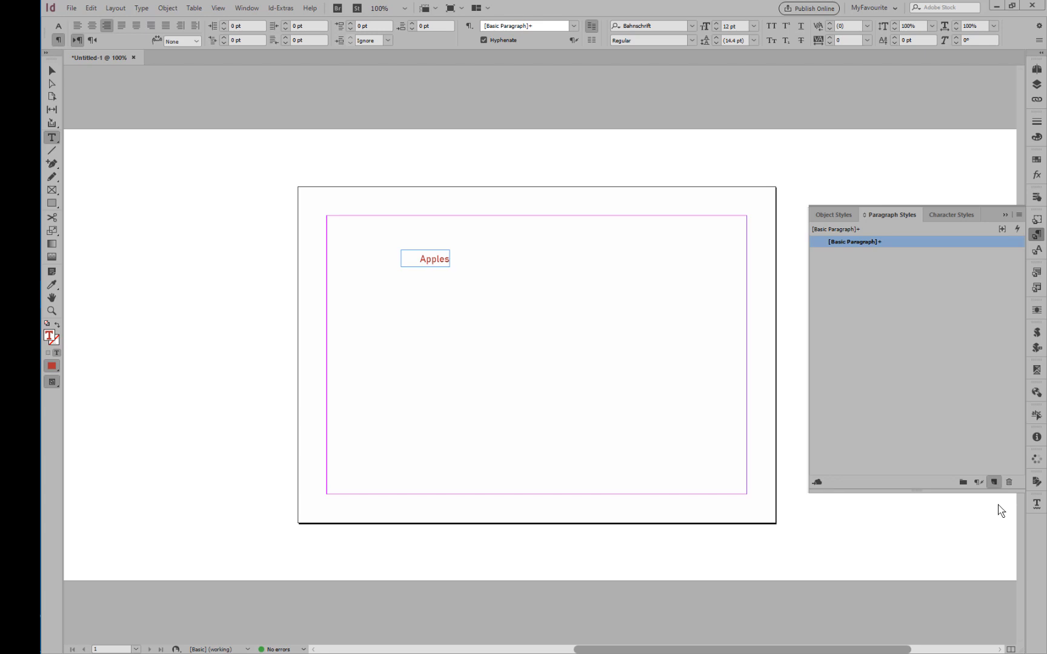
{"action": "type", "text": "Label"}
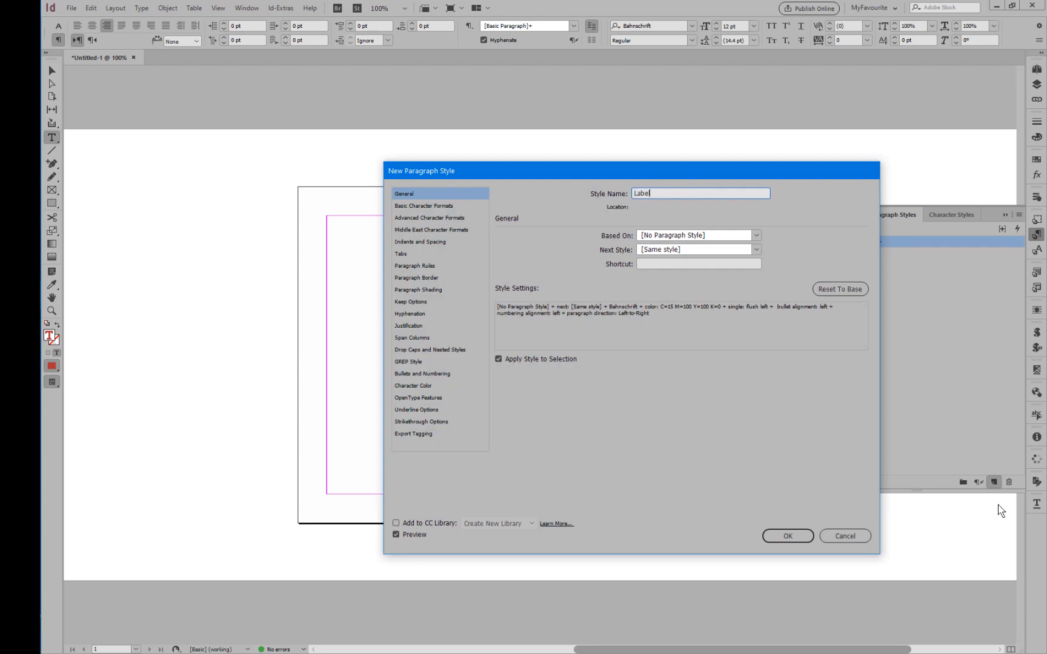
{"action": "key", "text": "Return"}
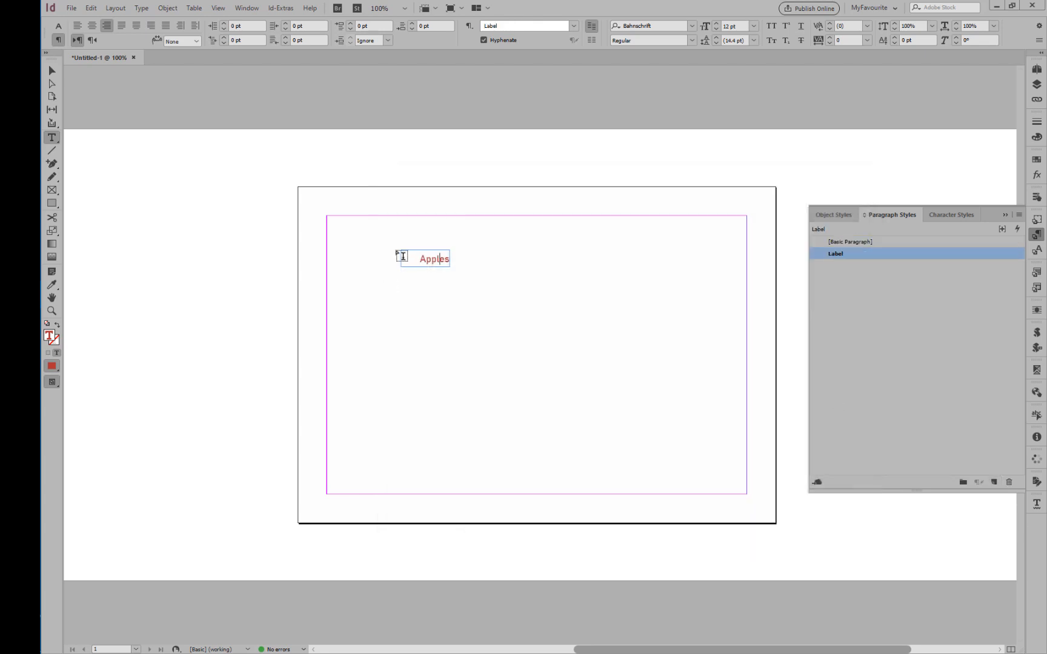
Duplicate the Apples frame twice, stacking the two copies evenly below the original.
{"action": "key", "text": "Escape"}
{"action": "left_click_drag", "start_coordinate": [435, 264], "coordinate": [437, 320]}
{"action": "key", "text": "ctrl+shift+a"}
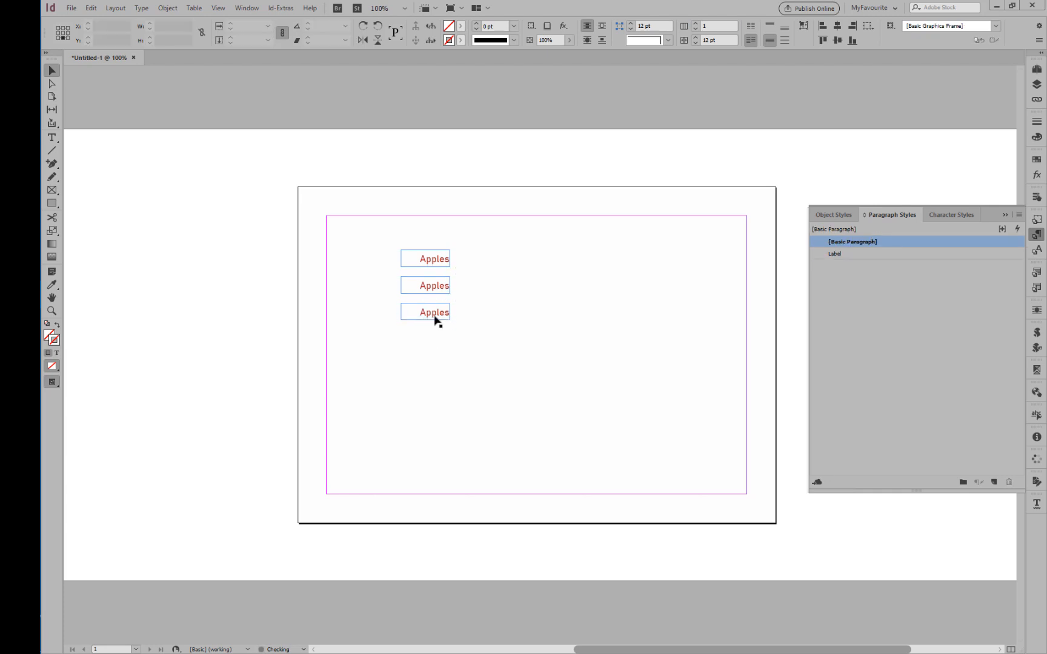
Replace the text in the second label frame with "Oranges" and in the third with "Lemons".
{"action": "triple_click", "coordinate": [432, 290]}
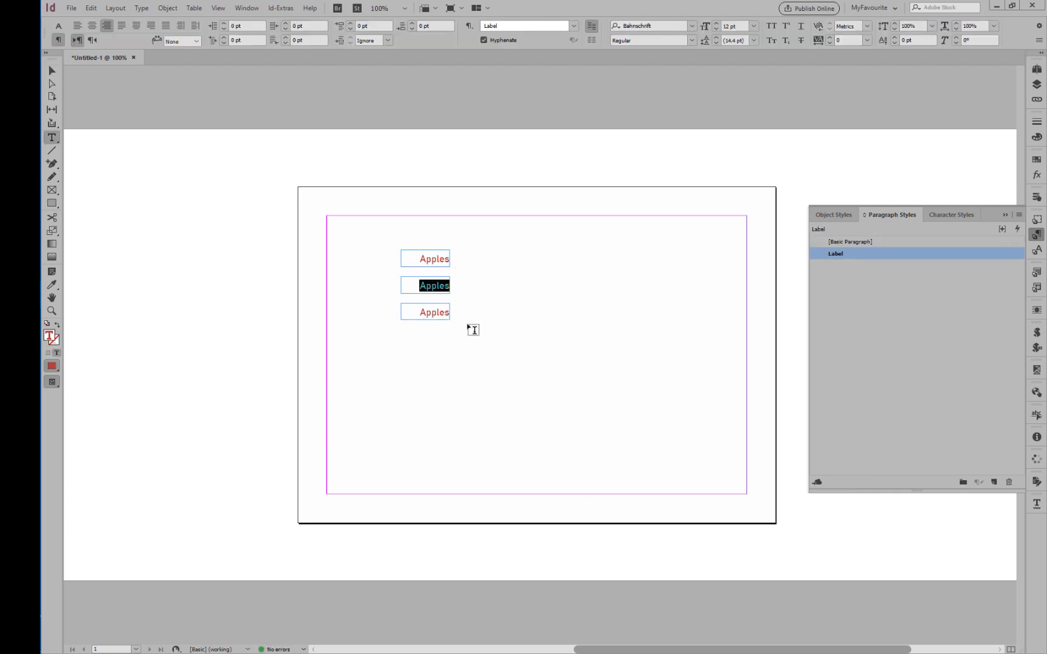
{"action": "type", "text": "Oranges"}
{"action": "triple_click", "coordinate": [435, 310]}
{"action": "type", "text": "Lemons"}
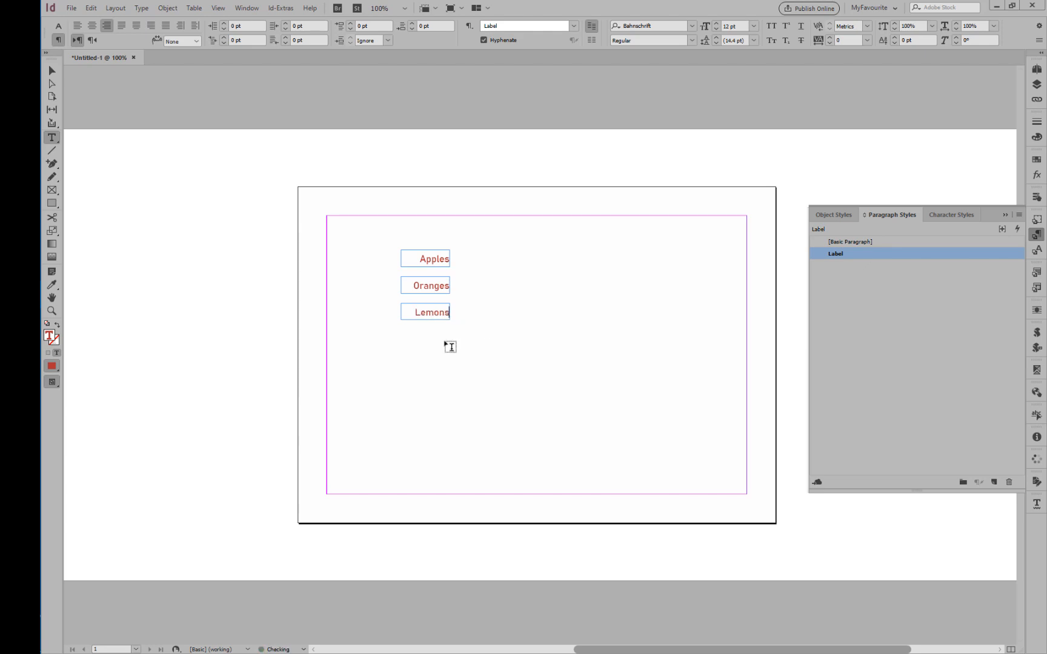
Duplicate the three fruit label frames as a second column just to the right of the originals.
{"action": "left_click", "coordinate": [52, 70]}
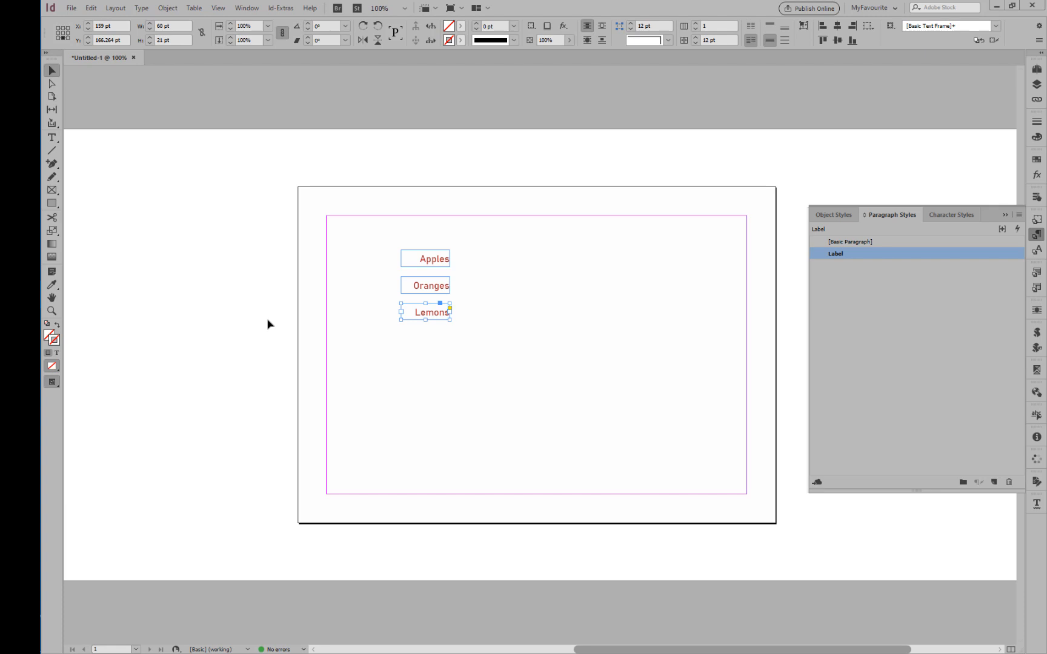
{"action": "left_click", "coordinate": [394, 383]}
{"action": "left_click_drag", "start_coordinate": [422, 238], "coordinate": [440, 360]}
{"action": "left_click_drag", "start_coordinate": [440, 285], "coordinate": [490, 278]}
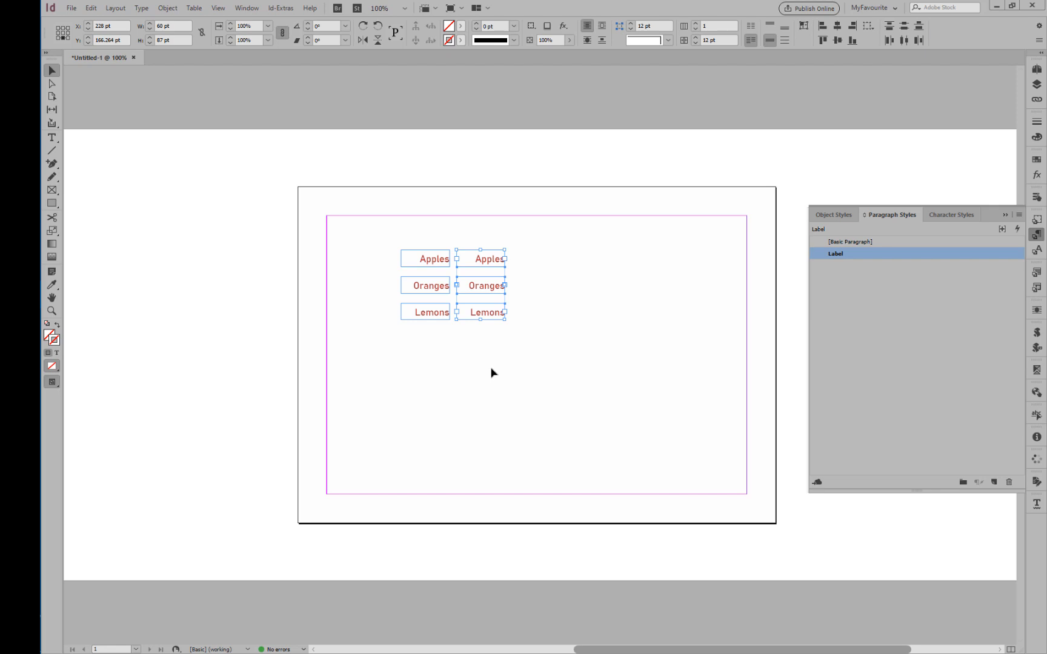
Replace the copied Apples text in the second column with "10" and centre-align it.
{"action": "double_click", "coordinate": [483, 260]}
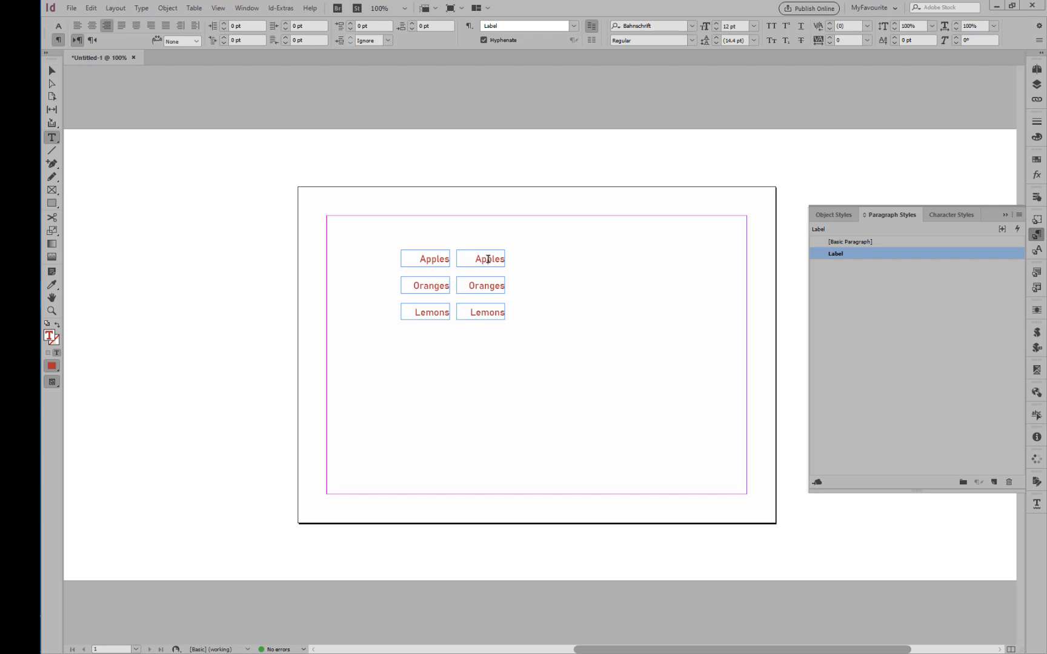
{"action": "key", "text": "ctrl+a"}
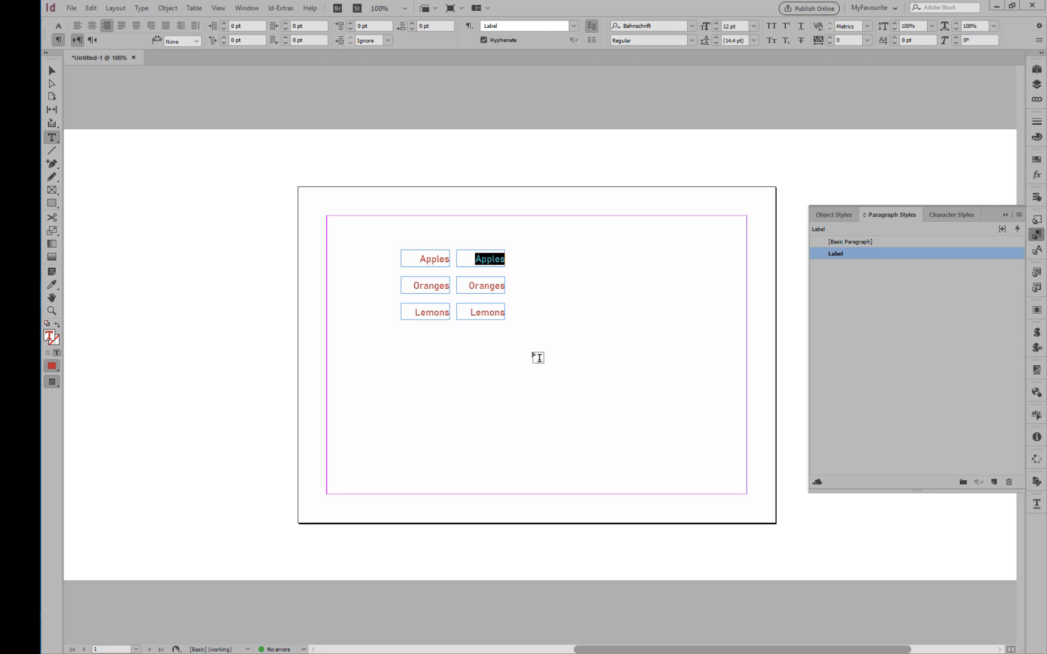
{"action": "type", "text": "10"}
{"action": "key", "text": "ctrl+shift+c"}
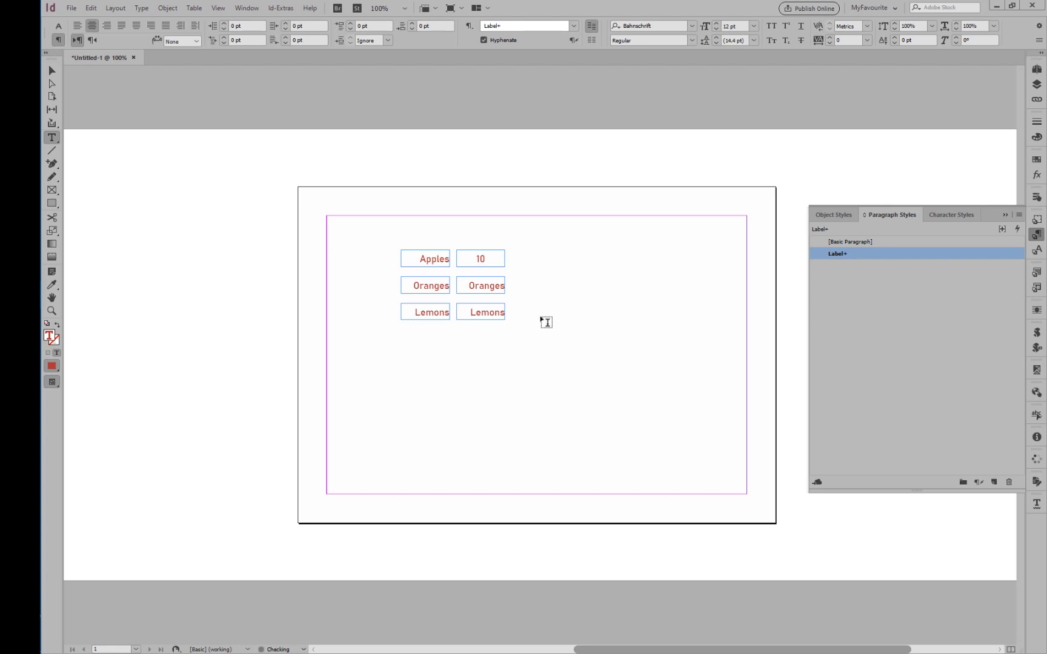
Narrow the frame containing "10" from its right edge to 30 pt wide.
{"action": "key", "text": "ctrl+shift+a"}
{"action": "key", "text": "v"}
{"action": "left_click", "coordinate": [498, 264]}
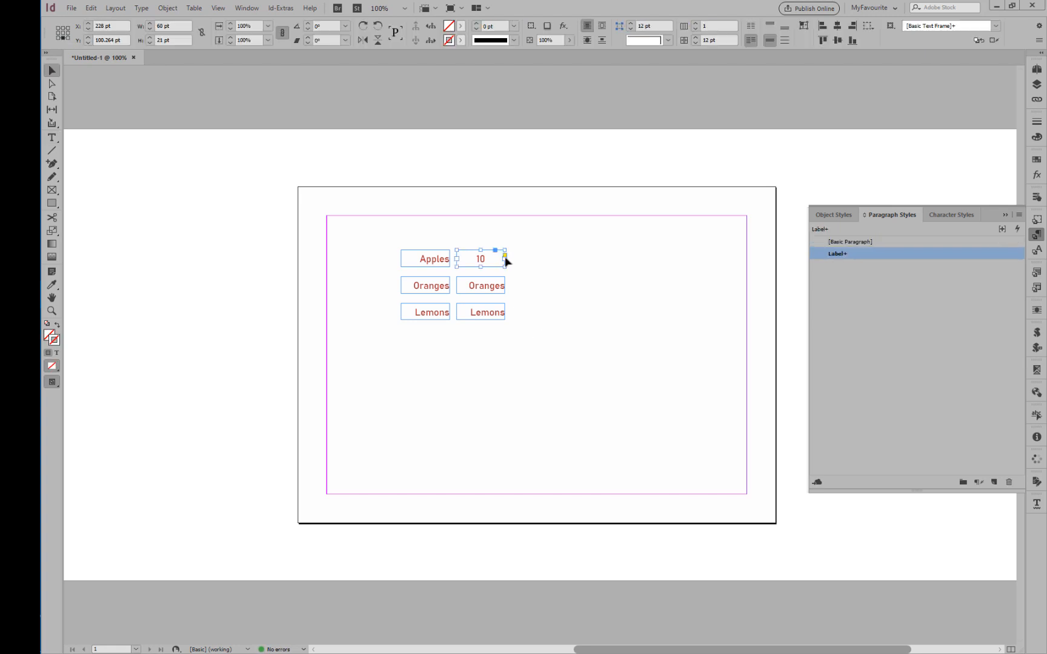
{"action": "left_click_drag", "start_coordinate": [507, 260], "coordinate": [482, 261]}
Create a paragraph style named "Price" based on Label from the centred "10" text and apply it.
{"action": "double_click", "coordinate": [463, 260]}
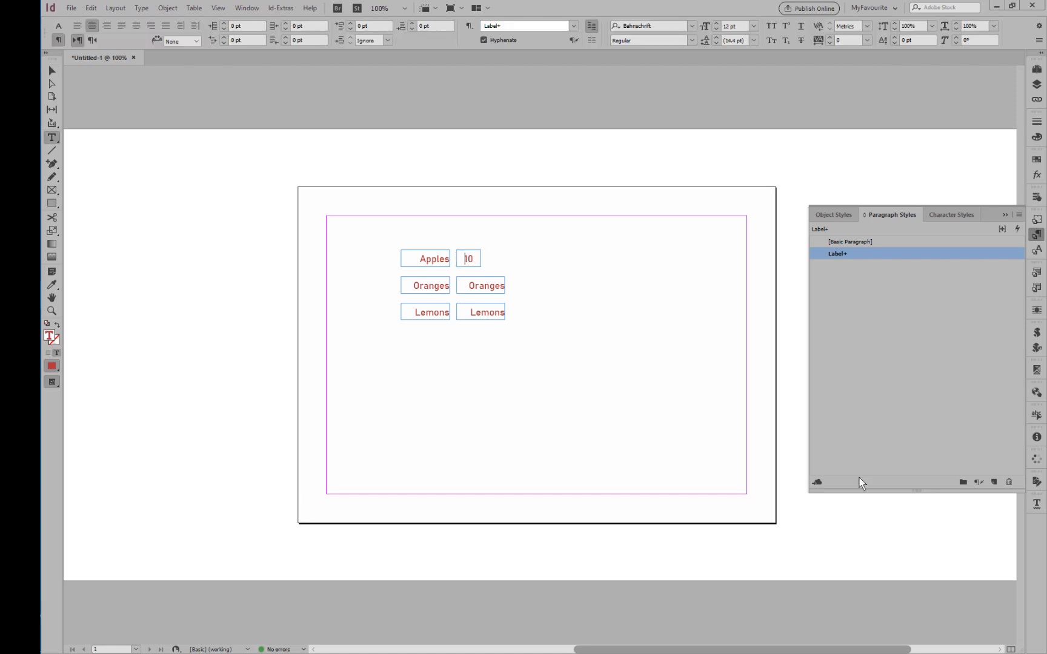
{"action": "left_click", "coordinate": [993, 483], "text": "alt"}
{"action": "type", "text": "P"}
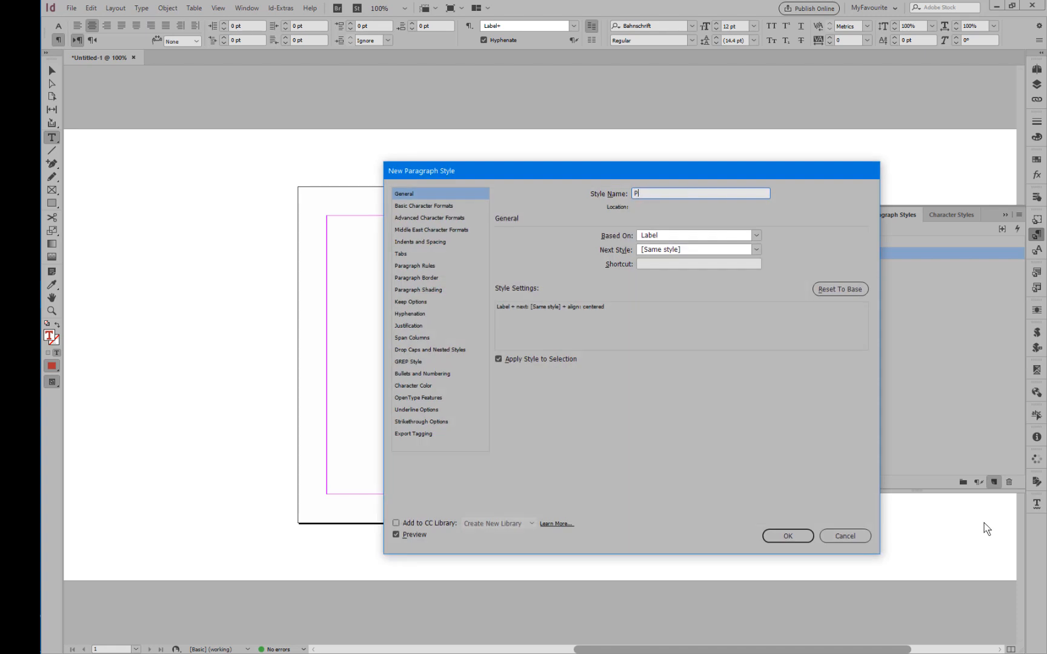
{"action": "type", "text": "rice"}
{"action": "key", "text": "Return"}
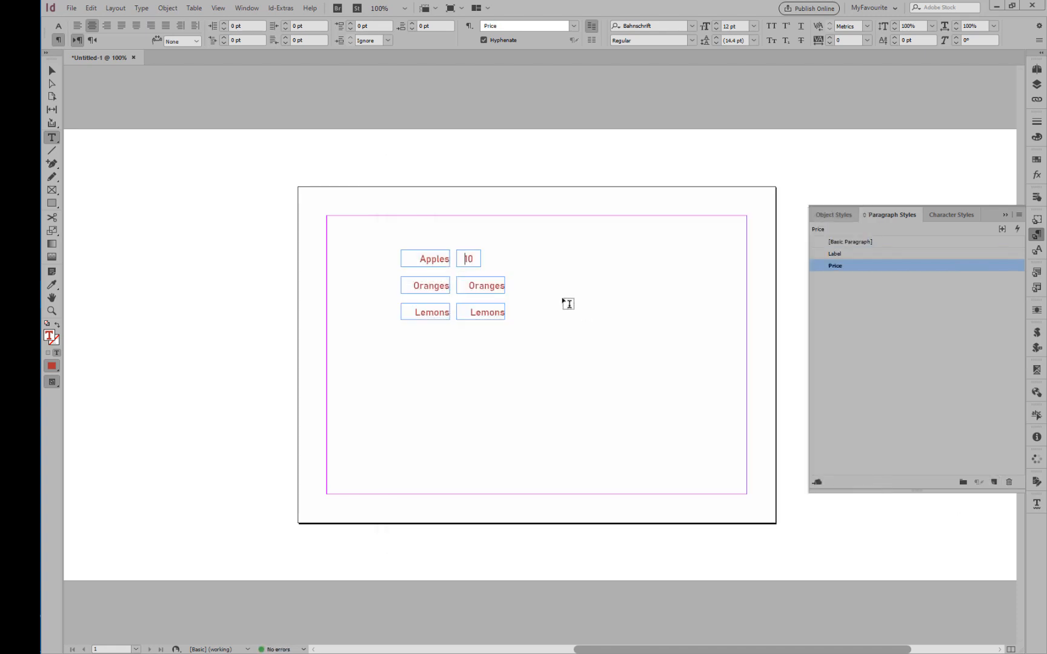
Delete the copied Oranges and Lemons frames from the second column.
{"action": "key", "text": "ctrl+shift+a"}
{"action": "key", "text": "v"}
{"action": "left_click", "coordinate": [491, 287]}
{"action": "left_click", "coordinate": [490, 312], "text": "shift"}
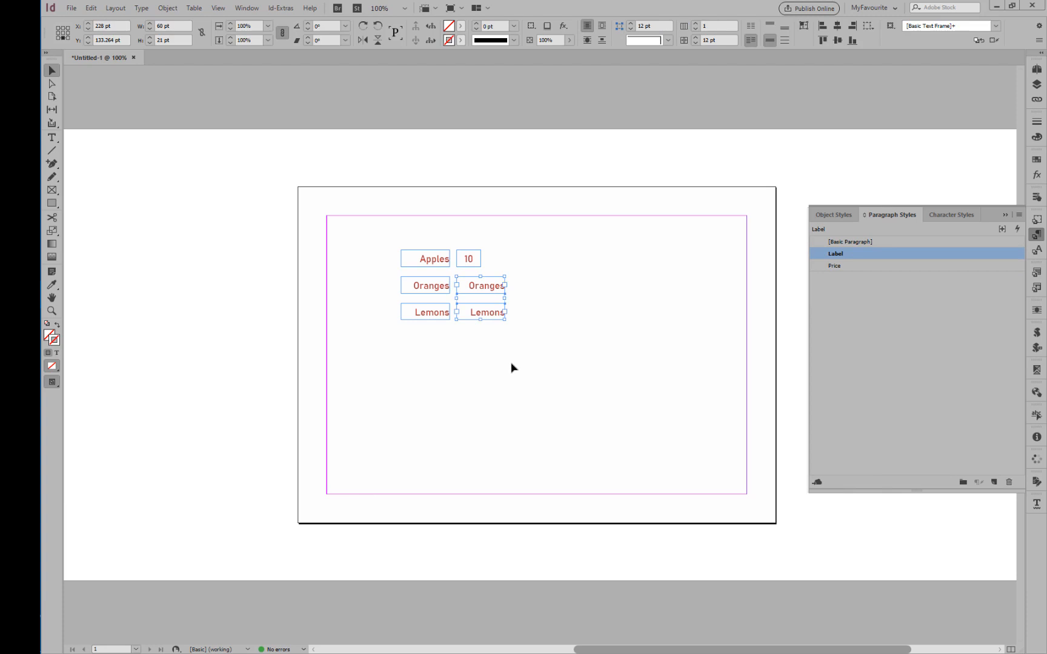
{"action": "key", "text": "Delete"}
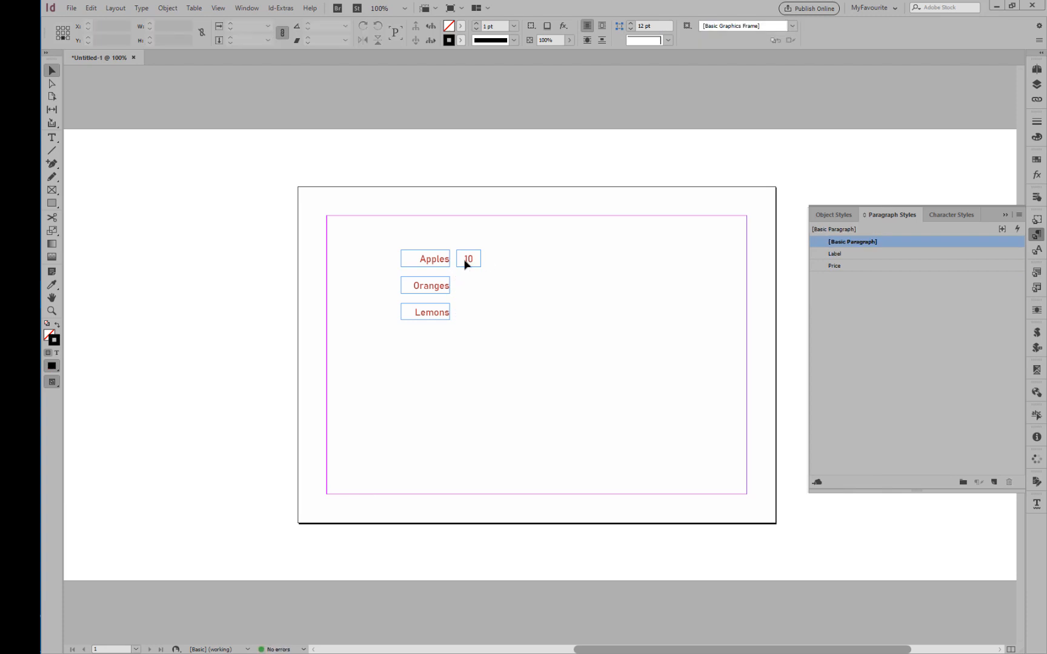
Duplicate the "10" price frame beside Oranges and Lemons, and change the copies to 12 for Oranges and 7 for Lemons.
{"action": "left_click", "coordinate": [466, 261]}
{"action": "left_click_drag", "start_coordinate": [466, 262], "coordinate": [468, 315]}
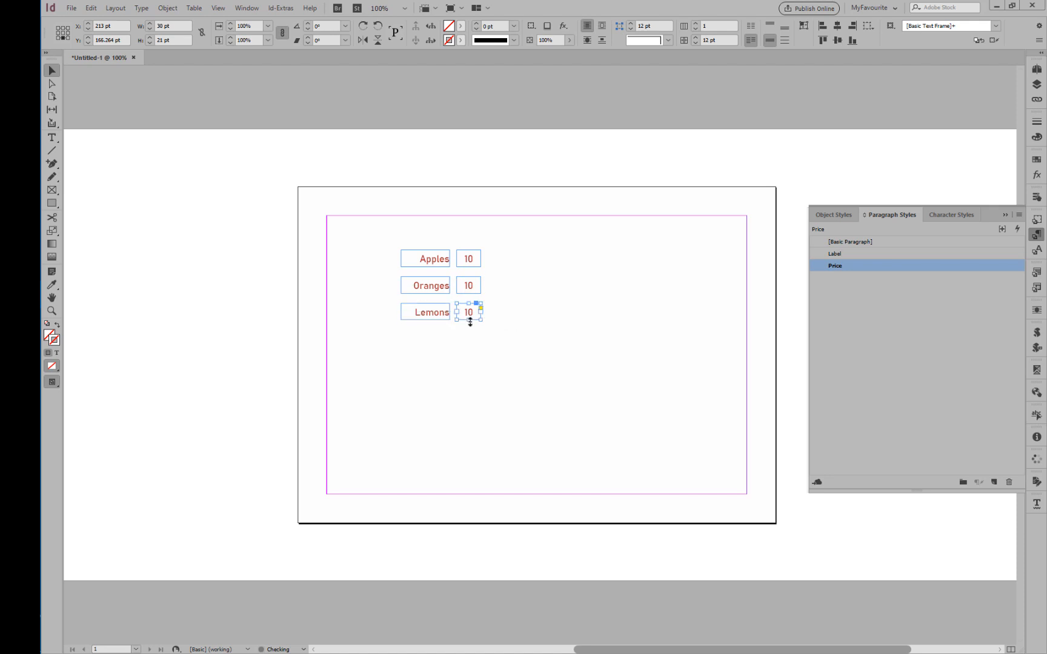
{"action": "double_click", "coordinate": [469, 288]}
{"action": "double_click", "coordinate": [469, 286]}
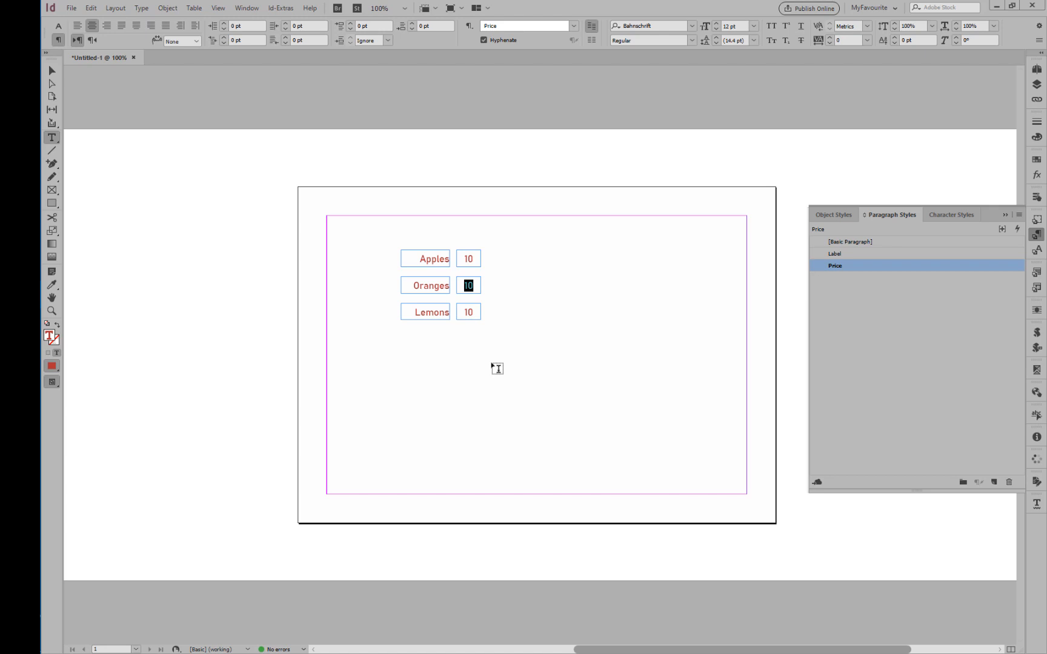
{"action": "type", "text": "12"}
{"action": "double_click", "coordinate": [469, 312]}
{"action": "type", "text": "7"}
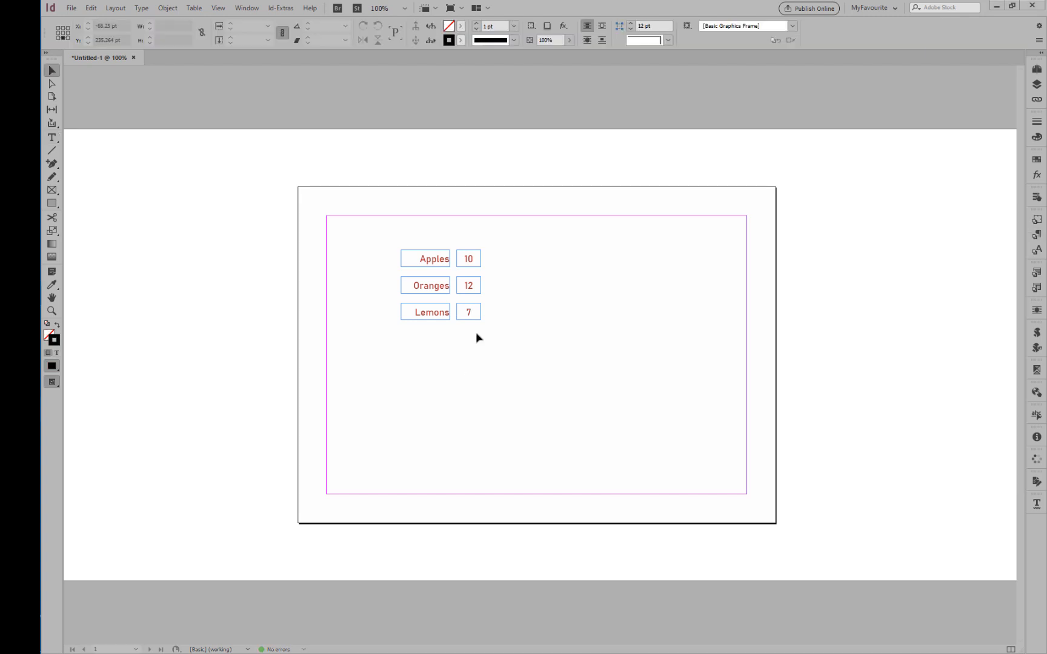
Convert the three price frames 10, 12 and 7 into text fields and make them Read Only.
{"action": "left_click_drag", "start_coordinate": [468, 235], "coordinate": [477, 346]}
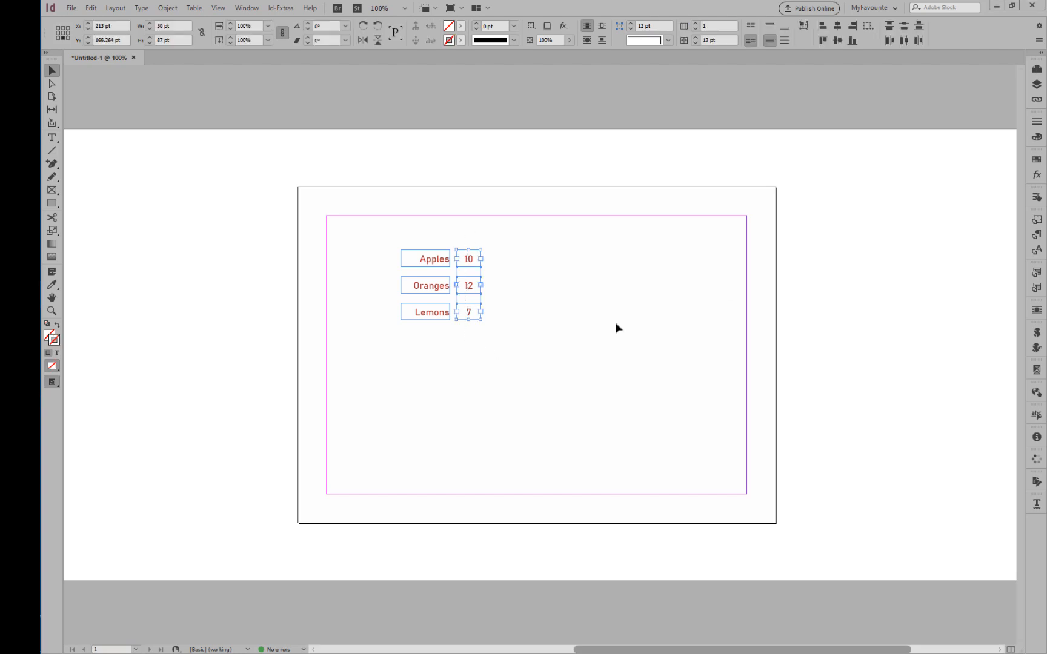
{"action": "left_click", "coordinate": [1038, 199]}
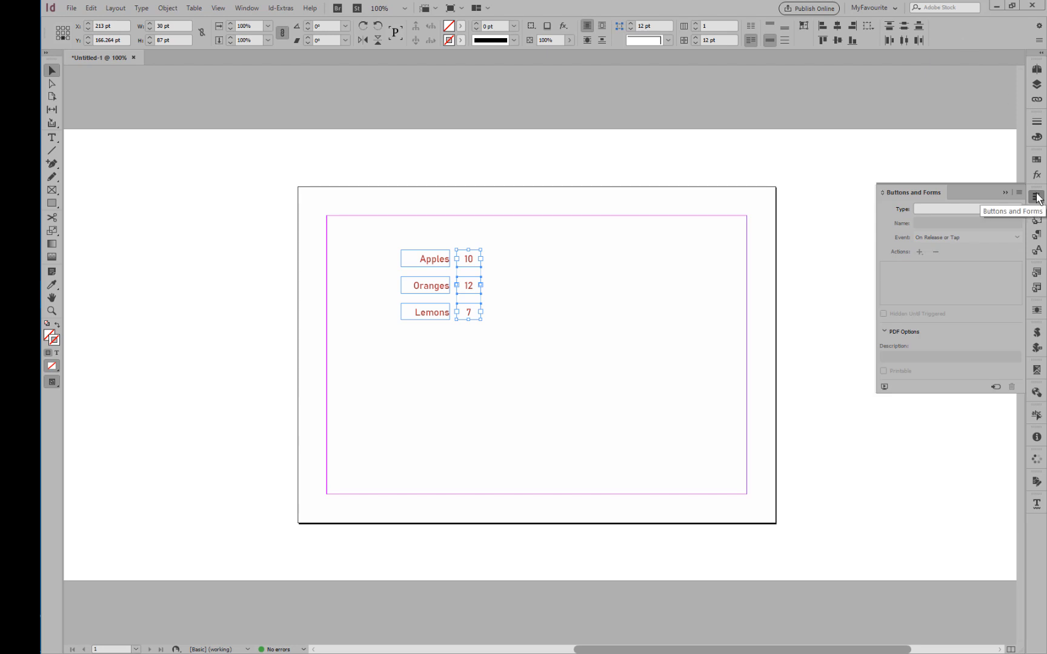
{"action": "left_click", "coordinate": [246, 8]}
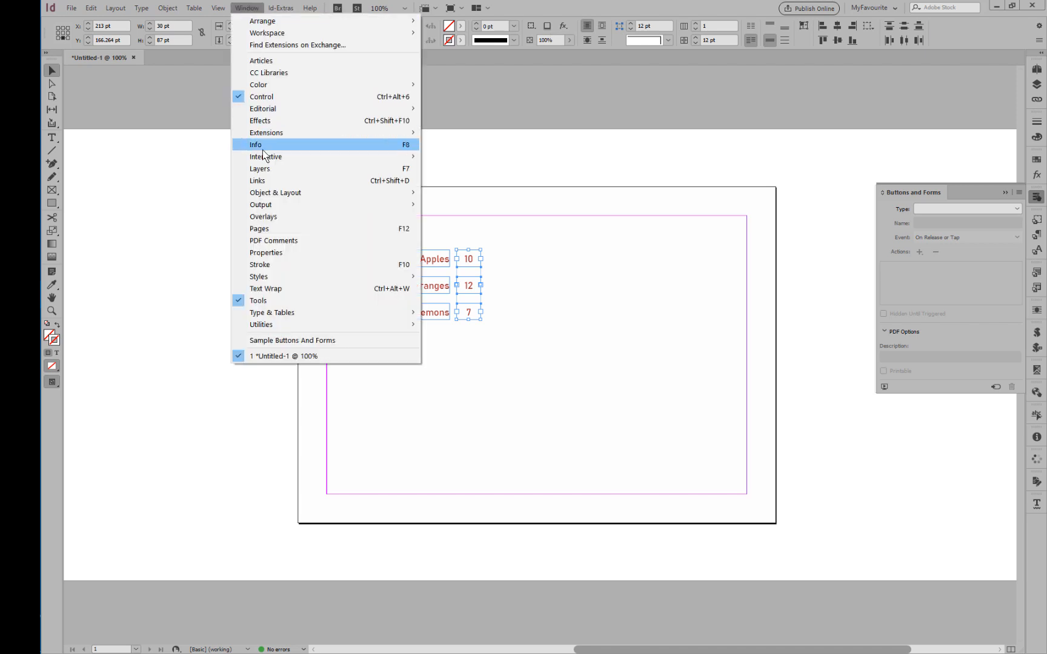
{"action": "mouse_move", "coordinate": [318, 161]}
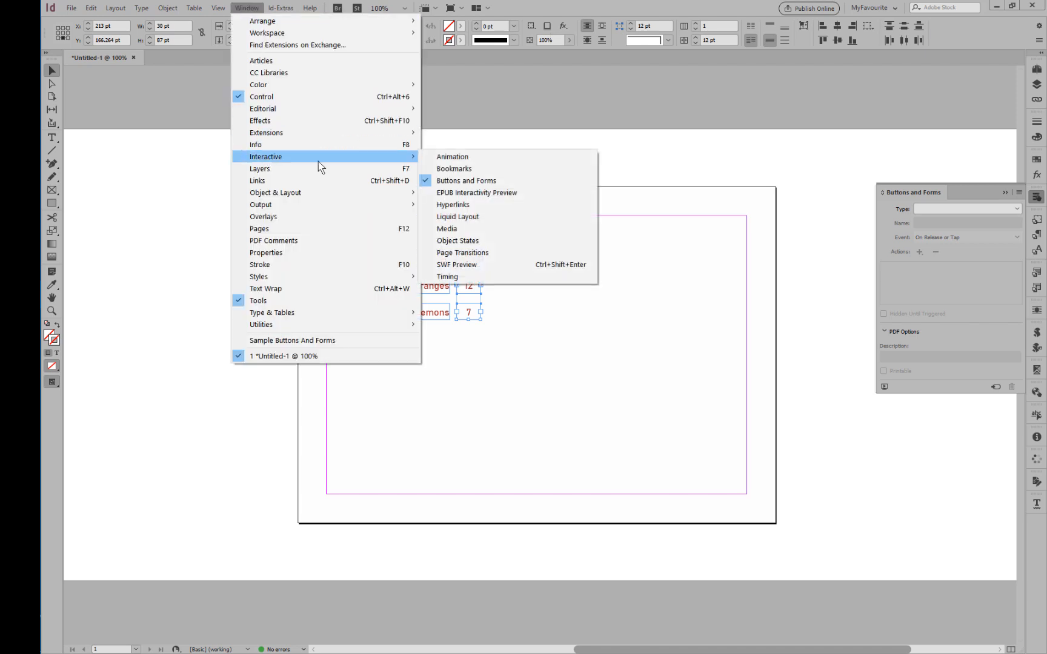
{"action": "left_click", "coordinate": [480, 179]}
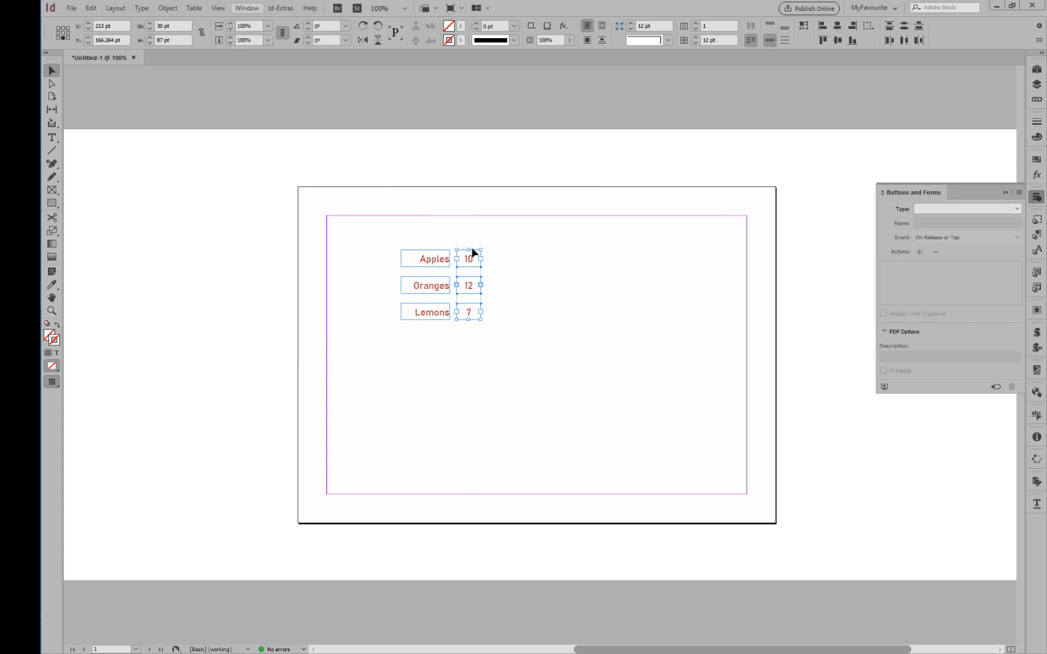
{"action": "left_click", "coordinate": [946, 208]}
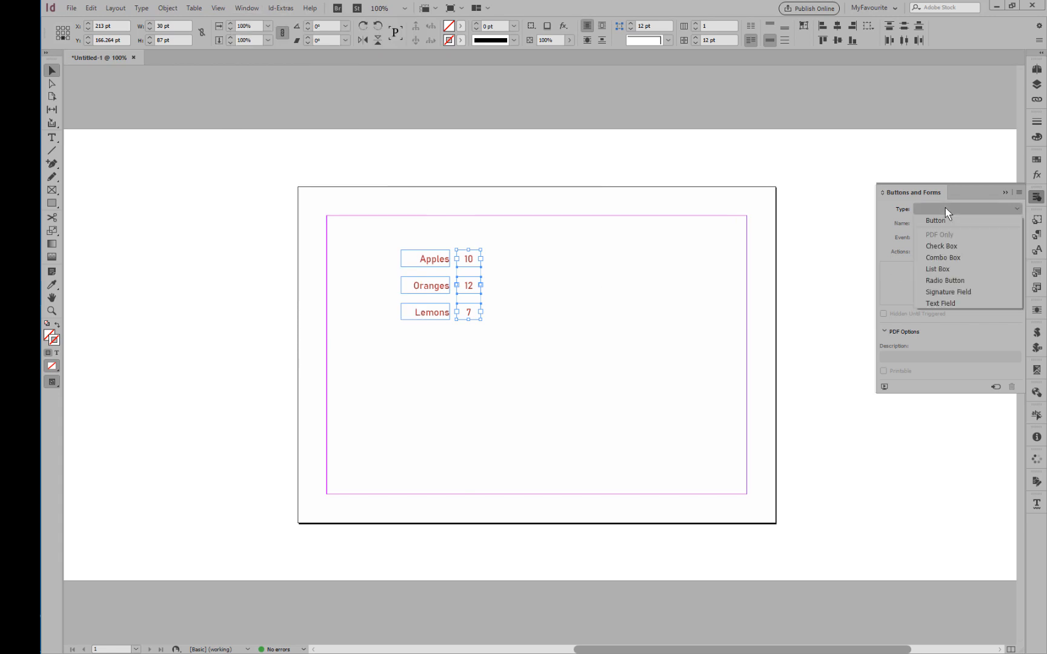
{"action": "left_click", "coordinate": [949, 304]}
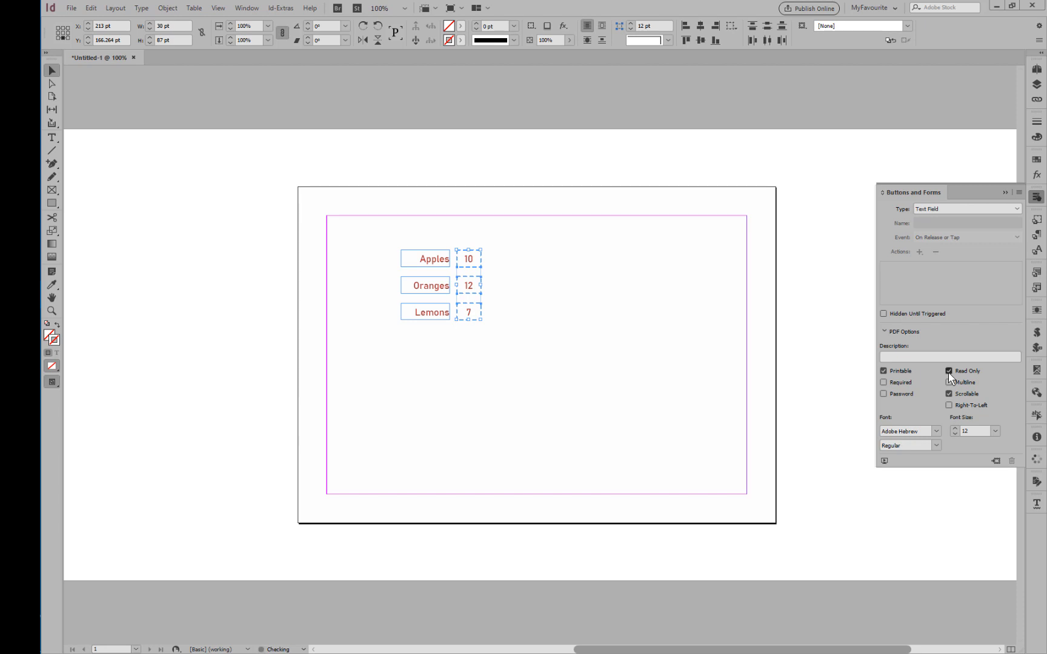
{"action": "left_click", "coordinate": [569, 350]}
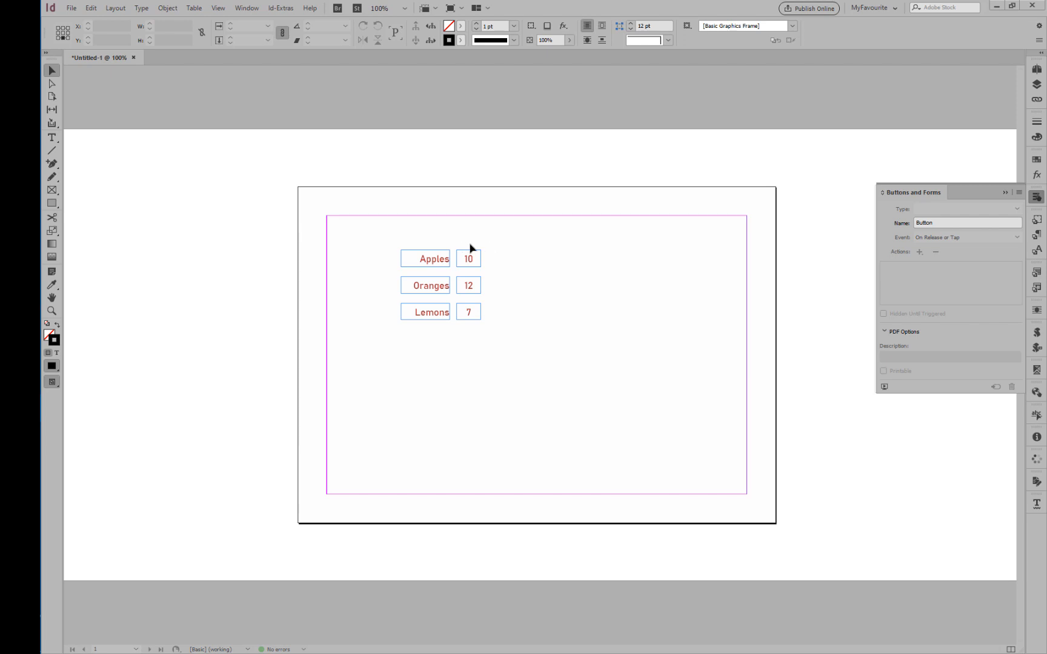
Duplicate the three price fields into a new column beside them and turn off Read Only for the copies.
{"action": "left_click_drag", "start_coordinate": [461, 235], "coordinate": [477, 337]}
{"action": "left_click_drag", "start_coordinate": [471, 261], "coordinate": [514, 349]}
{"action": "left_click", "coordinate": [497, 391]}
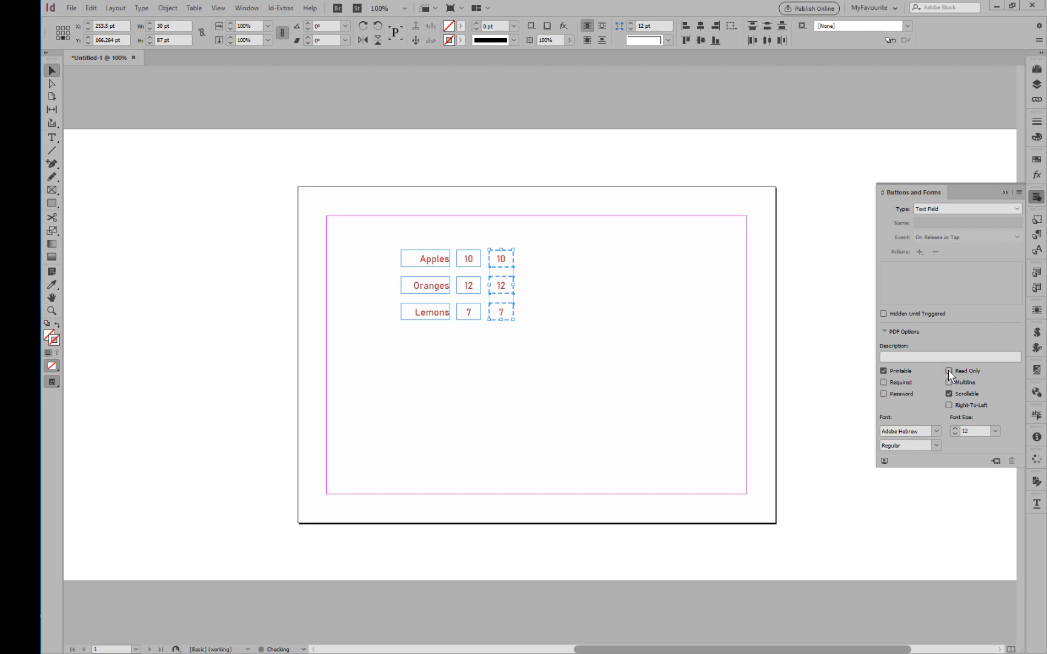
{"action": "left_click", "coordinate": [581, 369]}
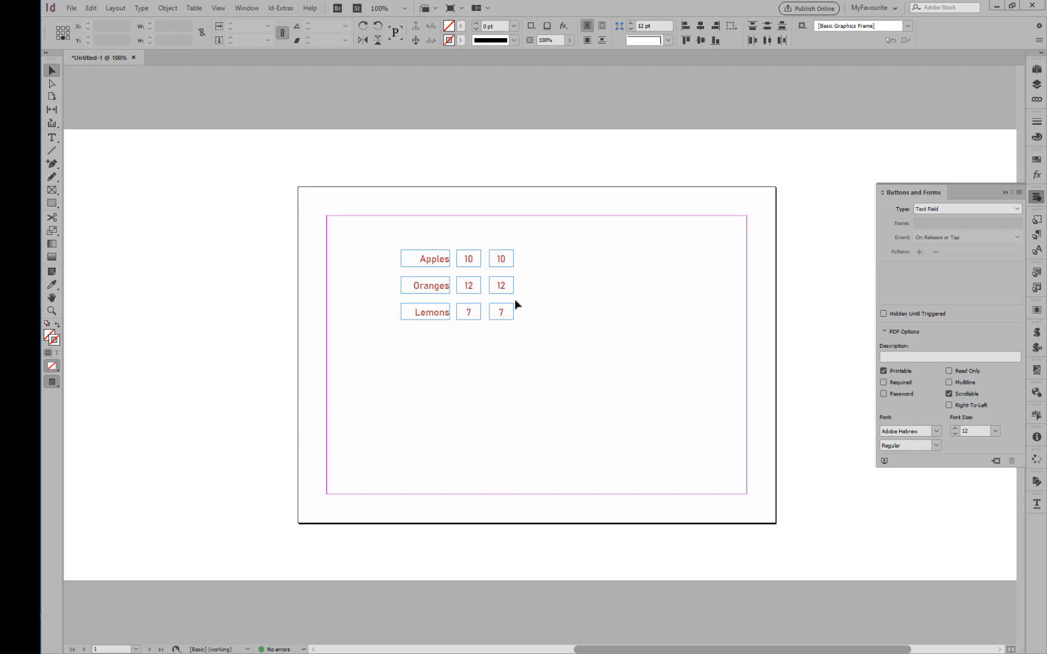
Clear the text from the three copied fields beside the price column.
{"action": "left_click", "coordinate": [501, 261]}
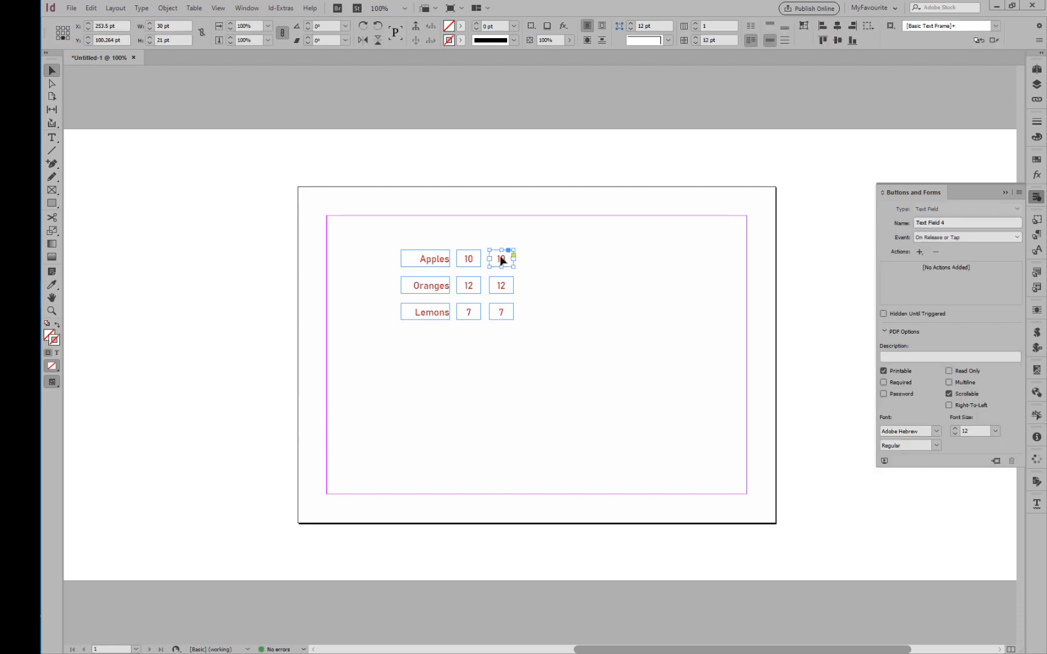
{"action": "double_click", "coordinate": [502, 261]}
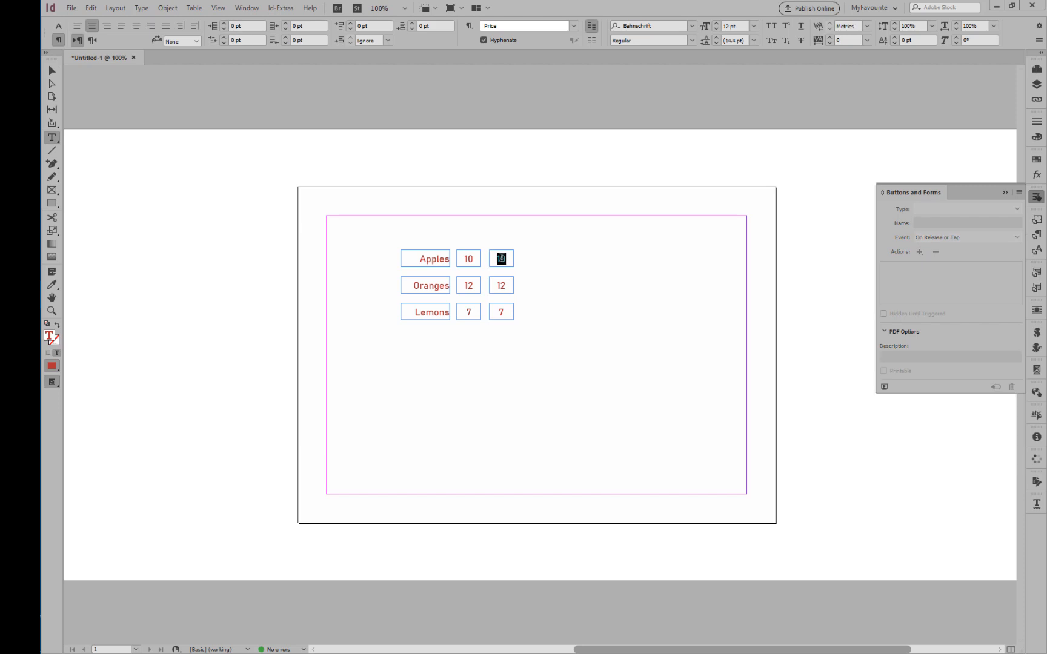
{"action": "key", "text": "BackSpace"}
{"action": "double_click", "coordinate": [501, 286]}
{"action": "key", "text": "BackSpace"}
{"action": "double_click", "coordinate": [501, 312]}
{"action": "key", "text": "BackSpace"}
{"action": "left_click", "coordinate": [52, 71]}
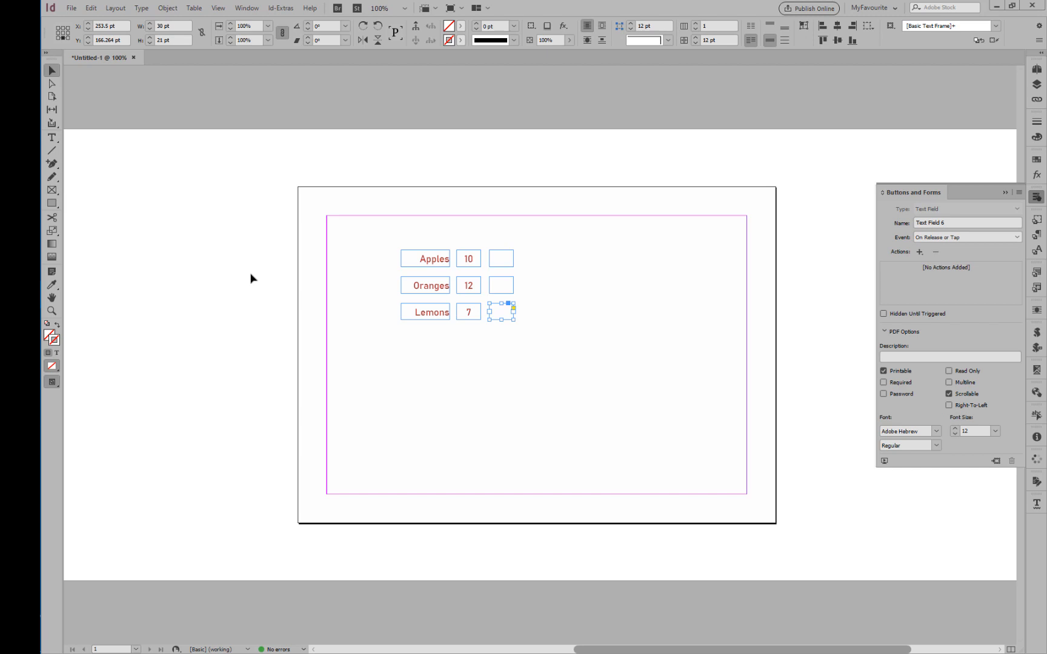
{"action": "key", "text": "ctrl+e"}
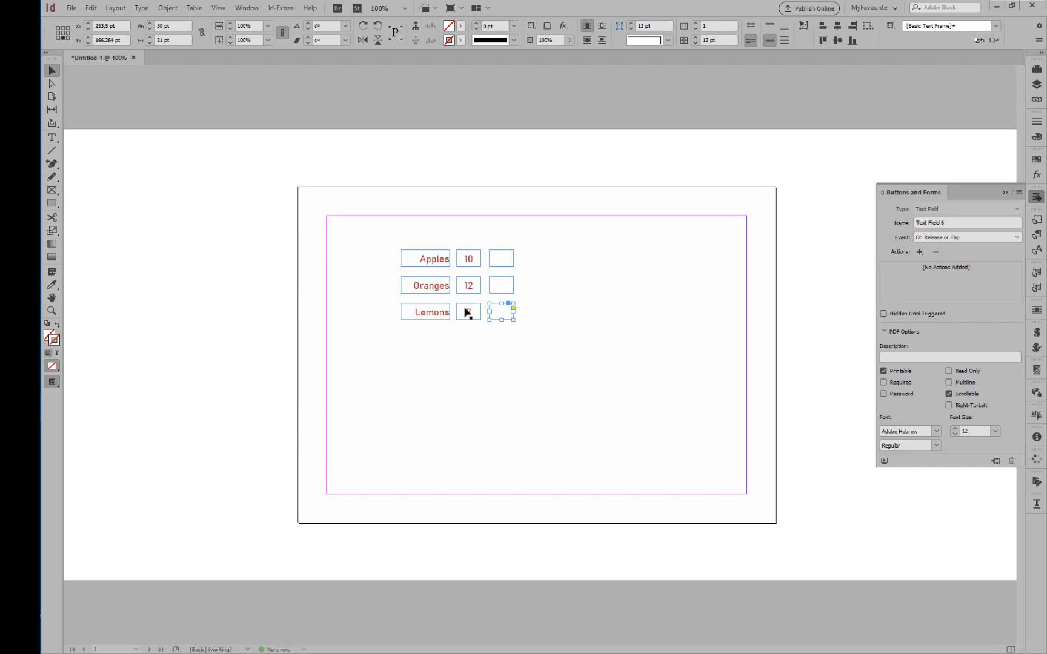
Give the empty input field in the Apples row a 1 pt stroke.
{"action": "left_click", "coordinate": [497, 234]}
{"action": "left_click_drag", "start_coordinate": [496, 232], "coordinate": [509, 350]}
{"action": "left_click_drag", "start_coordinate": [509, 351], "coordinate": [509, 351]}
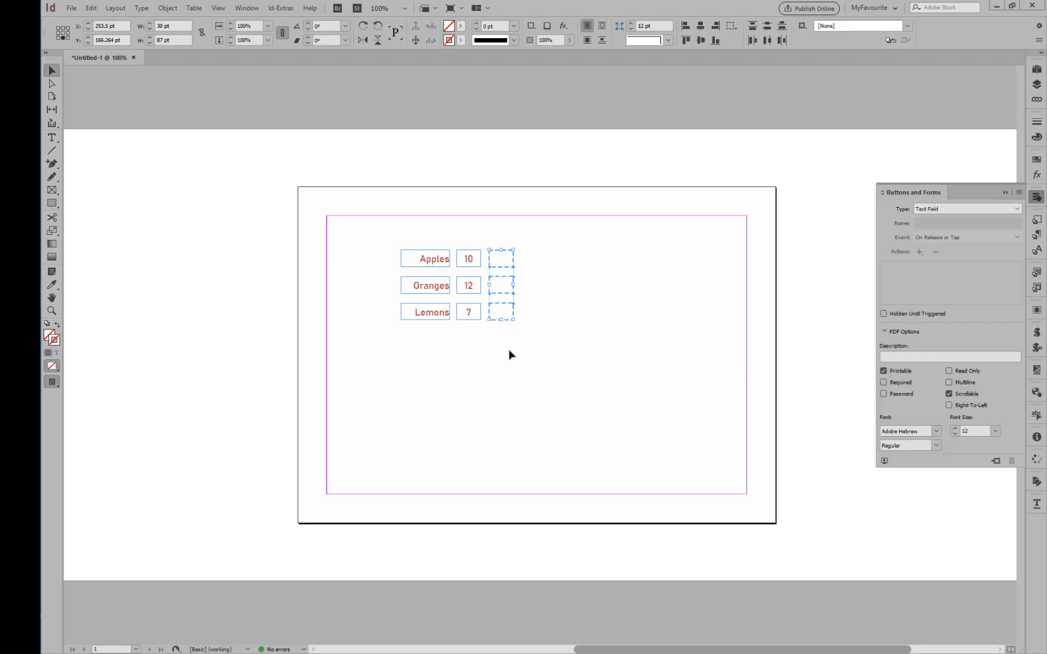
{"action": "left_click", "coordinate": [509, 355]}
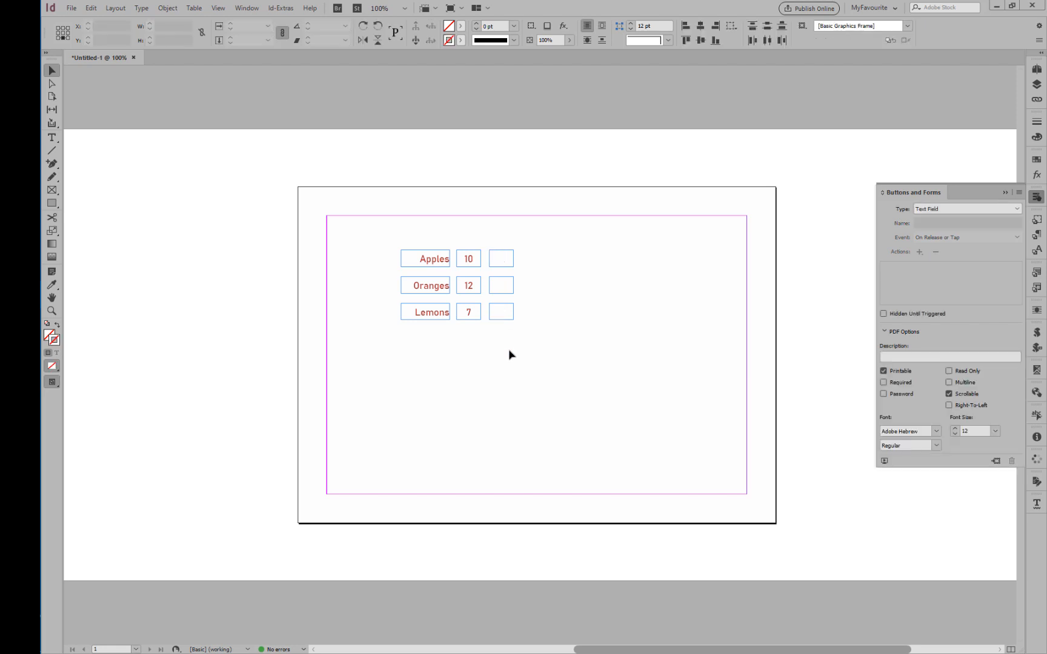
{"action": "left_click", "coordinate": [505, 263]}
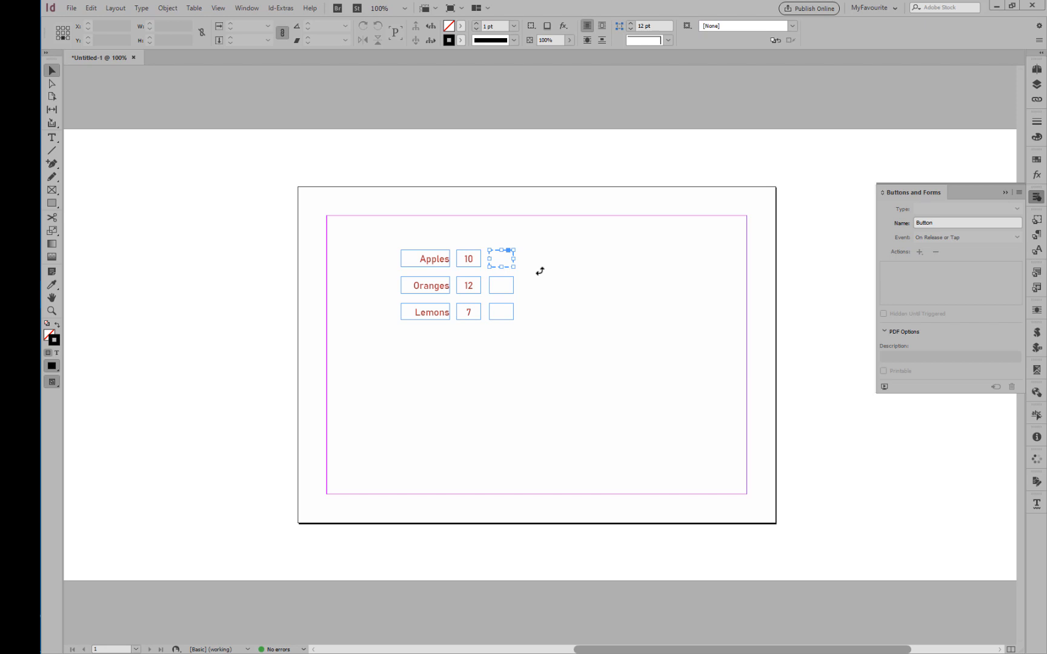
{"action": "left_click", "coordinate": [476, 26]}
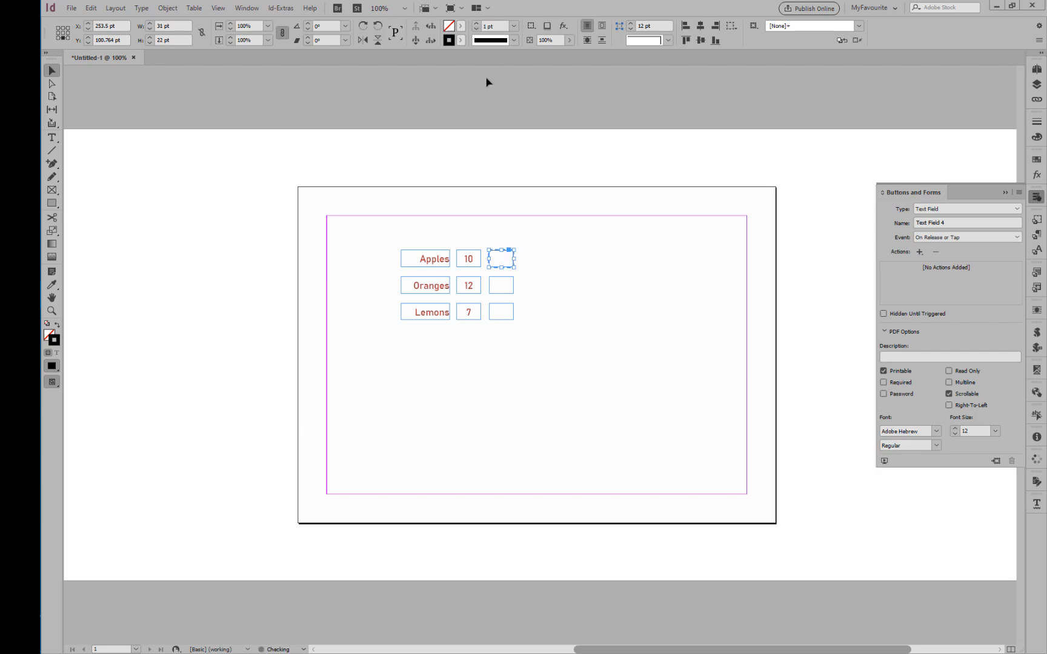
{"action": "left_click", "coordinate": [571, 243]}
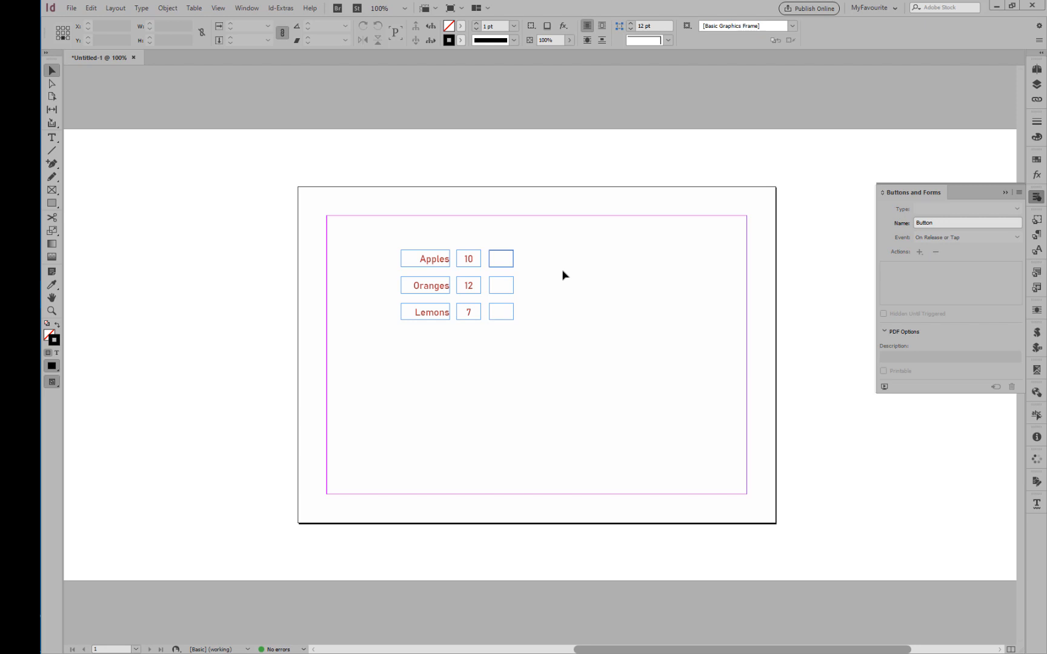
Create an object style named "UserInput" from the stroked Apples input field and apply it.
{"action": "left_click", "coordinate": [1036, 219]}
{"action": "left_click", "coordinate": [511, 261]}
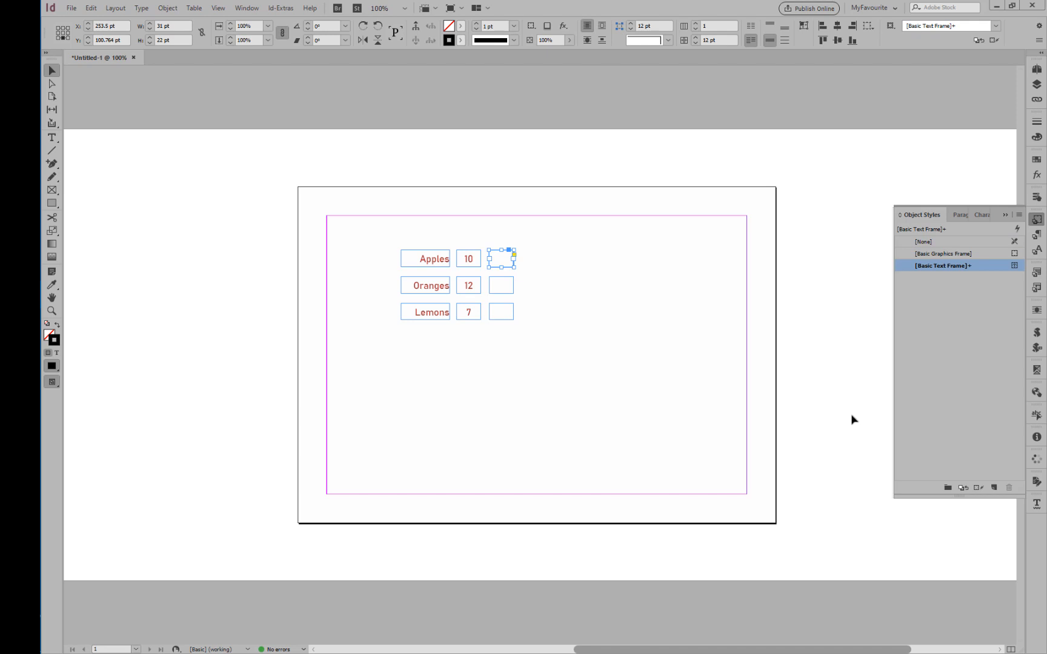
{"action": "left_click", "coordinate": [994, 488], "text": "alt"}
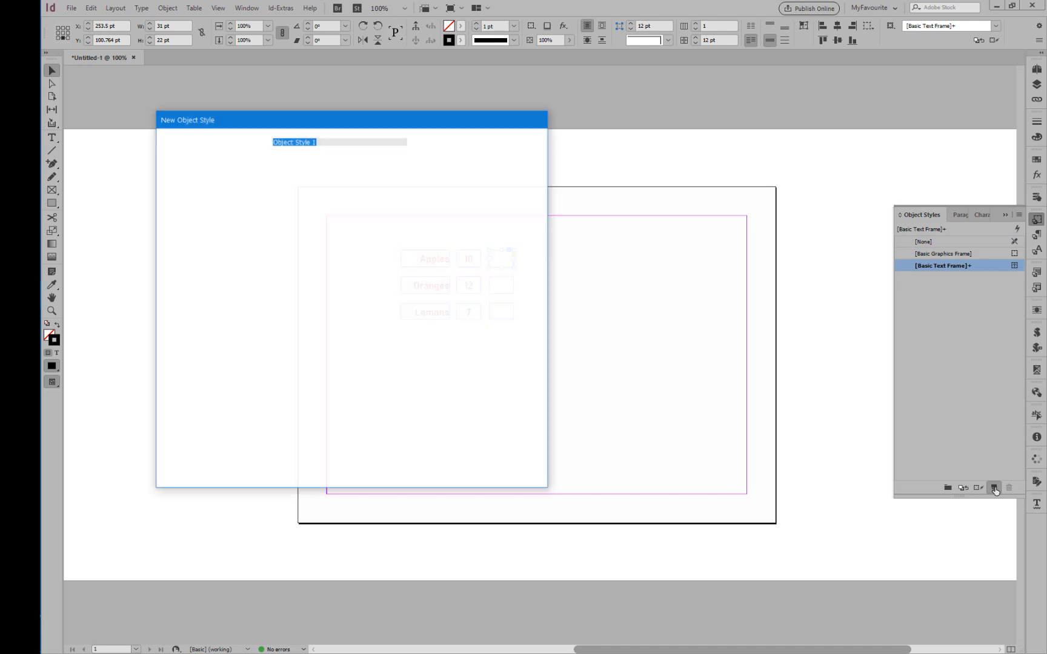
{"action": "type", "text": "UserInput"}
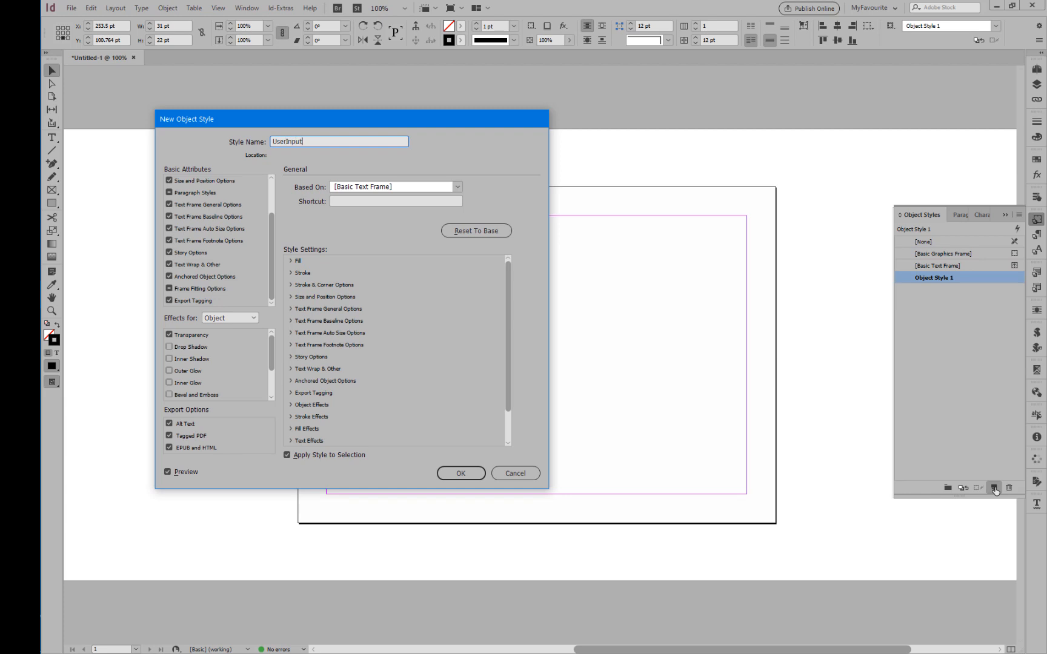
{"action": "key", "text": "Return"}
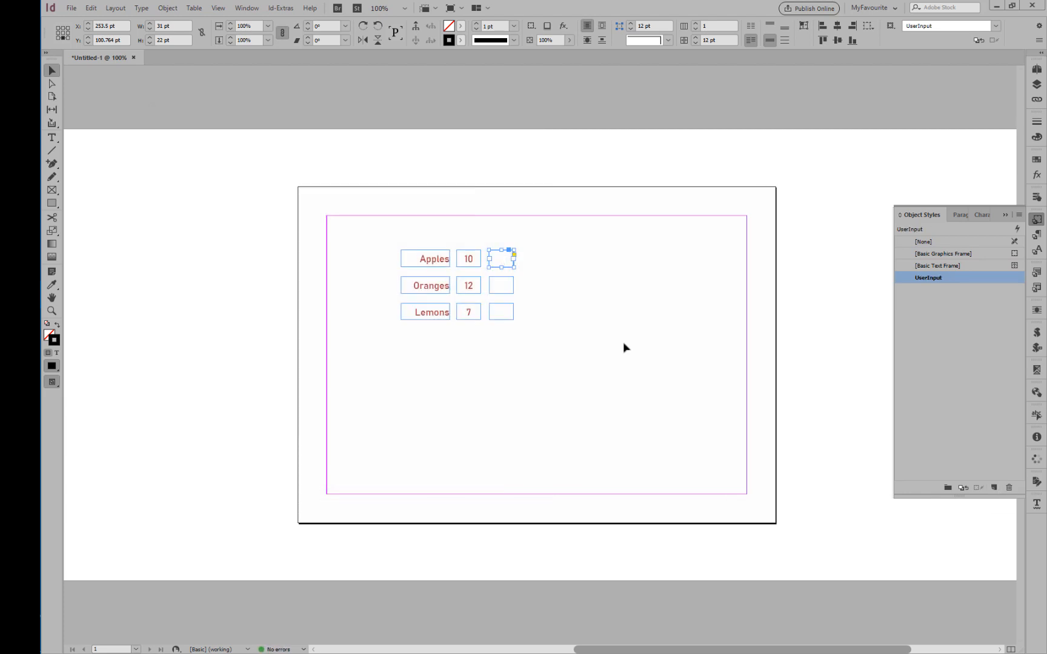
Apply the UserInput object style to the empty input fields in the Oranges and Lemons rows.
{"action": "left_click", "coordinate": [505, 282]}
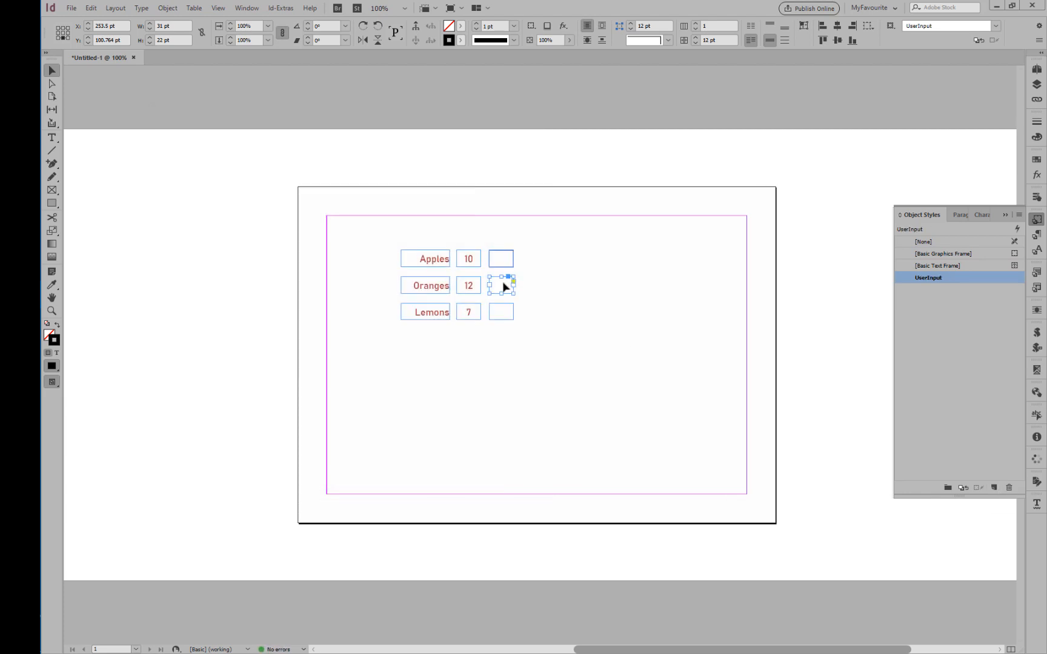
{"action": "left_click", "coordinate": [927, 279]}
{"action": "left_click", "coordinate": [498, 313]}
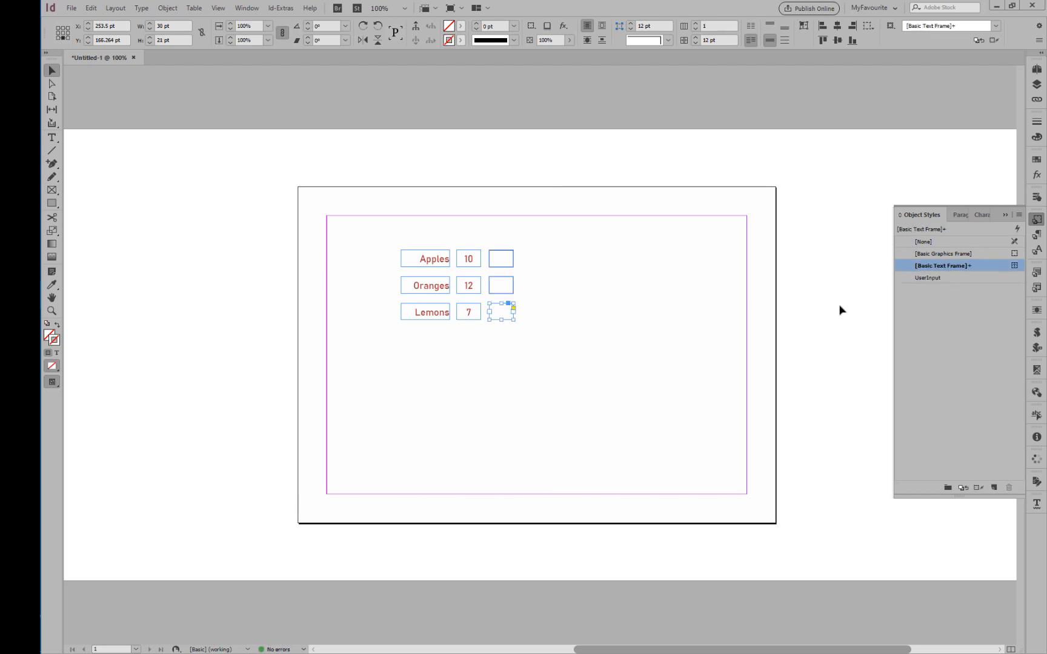
{"action": "left_click", "coordinate": [924, 278]}
{"action": "left_click", "coordinate": [666, 344]}
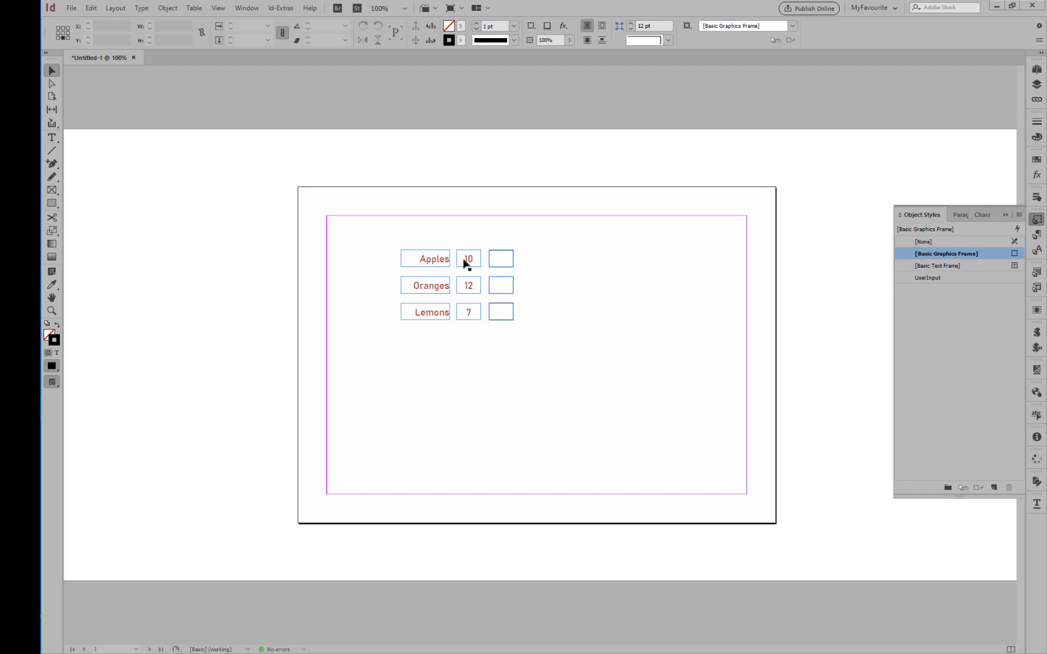
Duplicate the three price fields beyond the input column and widen the copies to about 57 pt.
{"action": "left_click_drag", "start_coordinate": [460, 226], "coordinate": [481, 361]}
{"action": "left_click_drag", "start_coordinate": [467, 259], "coordinate": [531, 273]}
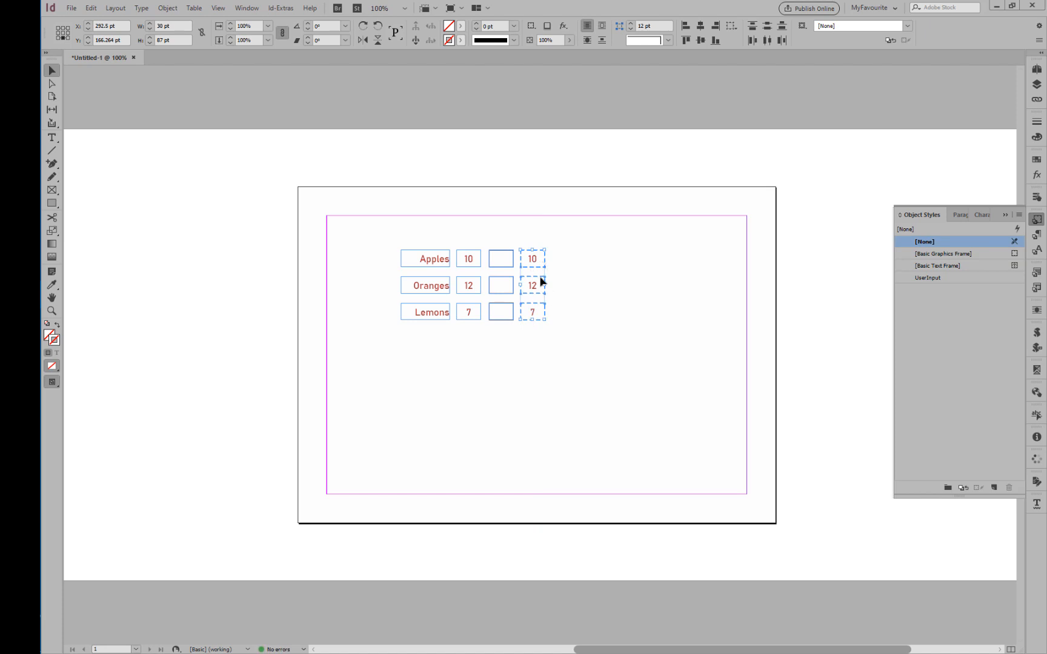
{"action": "left_click_drag", "start_coordinate": [547, 285], "coordinate": [566, 286]}
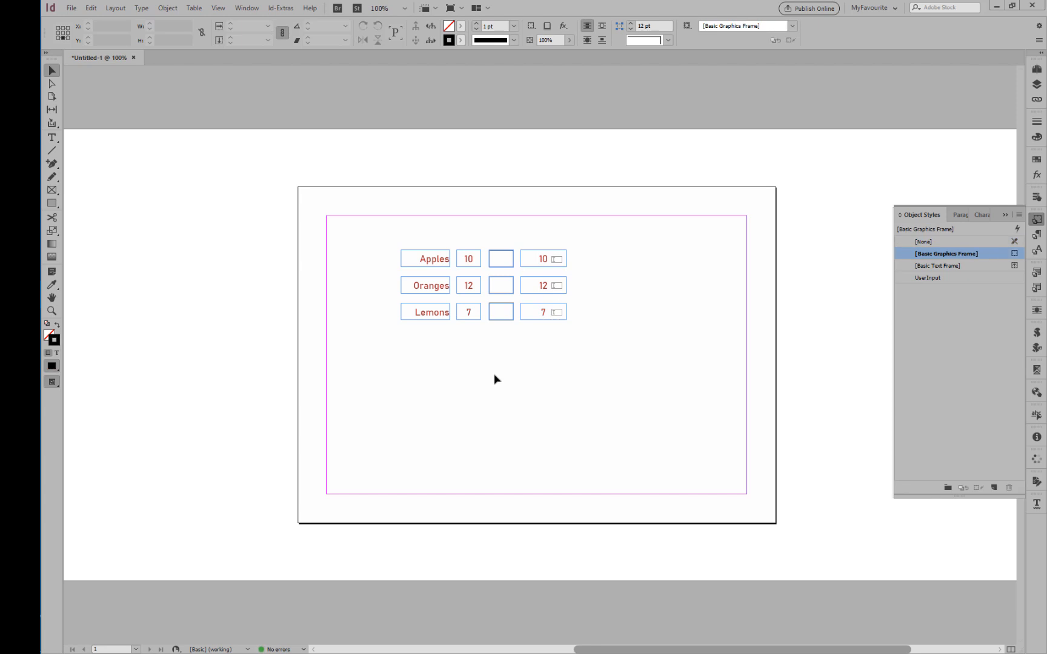
Clear the text from the three widened fields in the last column.
{"action": "left_click", "coordinate": [543, 261]}
{"action": "double_click", "coordinate": [544, 262]}
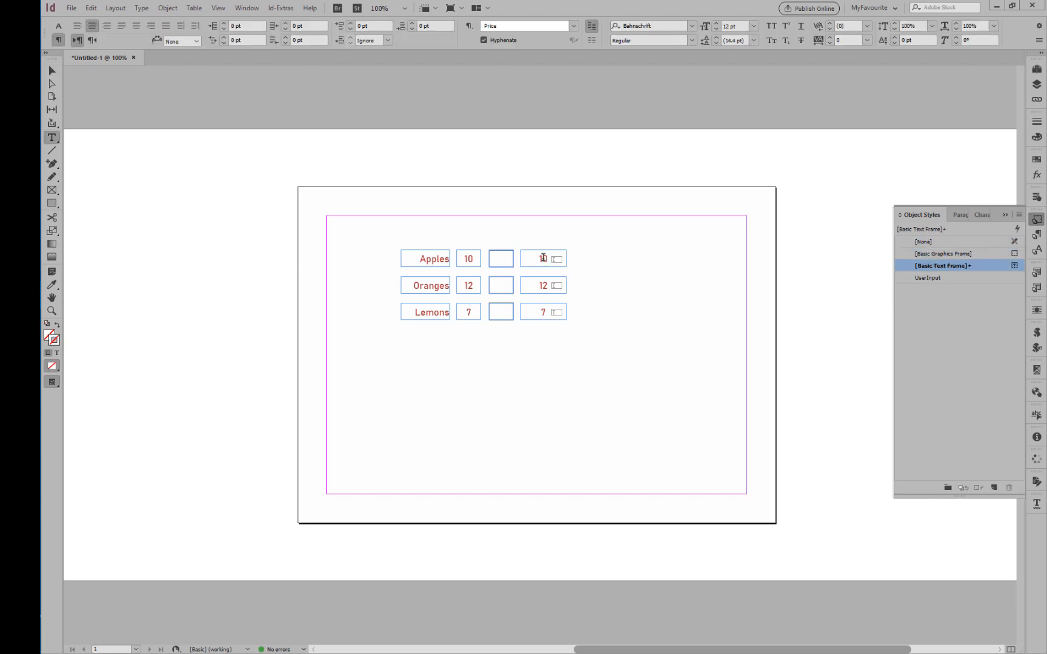
{"action": "double_click", "coordinate": [543, 262]}
{"action": "key", "text": "BackSpace"}
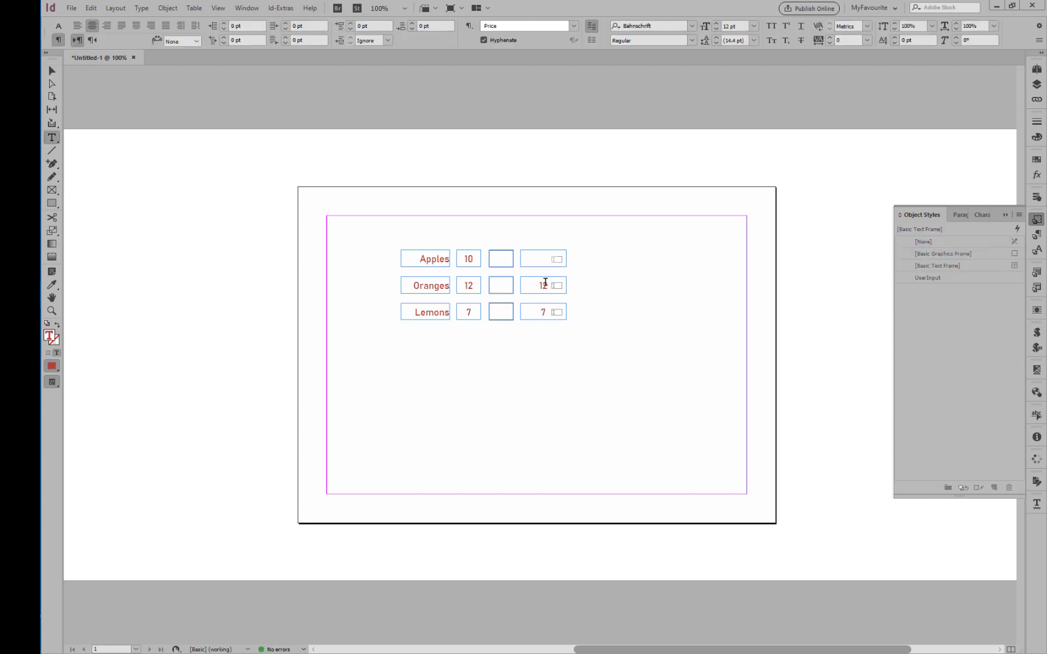
{"action": "double_click", "coordinate": [544, 284]}
{"action": "key", "text": "BackSpace"}
{"action": "key", "text": "BackSpace"}
{"action": "key", "text": "Escape"}
{"action": "left_click", "coordinate": [542, 346]}
Check the text field options, including Read Only, of the three widened fields.
{"action": "left_click_drag", "start_coordinate": [541, 246], "coordinate": [555, 349]}
{"action": "left_click", "coordinate": [924, 241]}
{"action": "left_click", "coordinate": [1037, 162]}
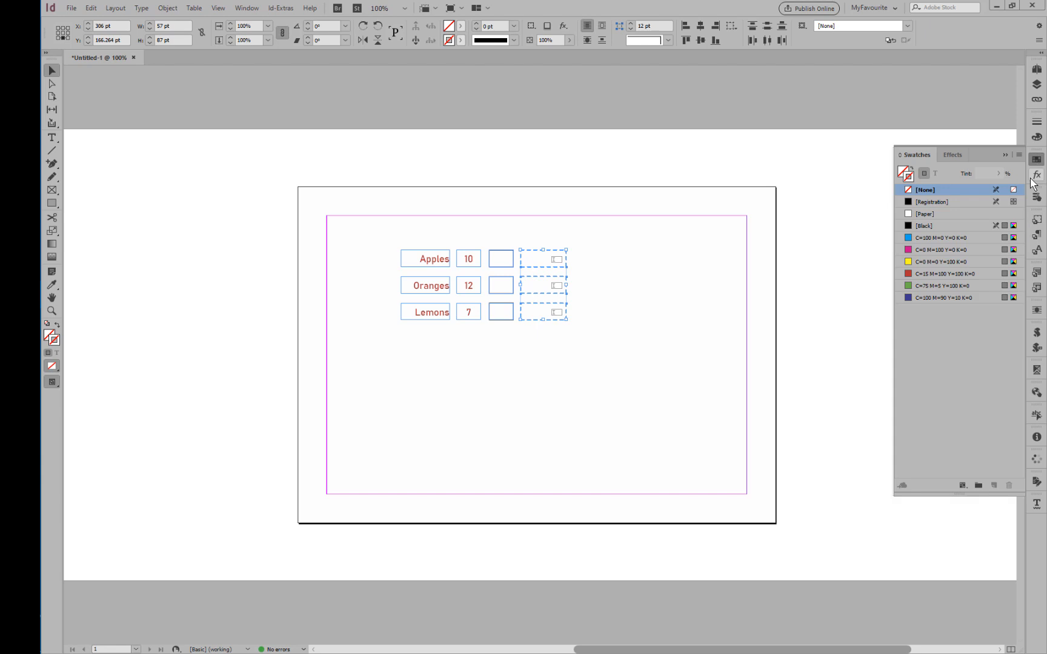
{"action": "left_click", "coordinate": [1037, 197]}
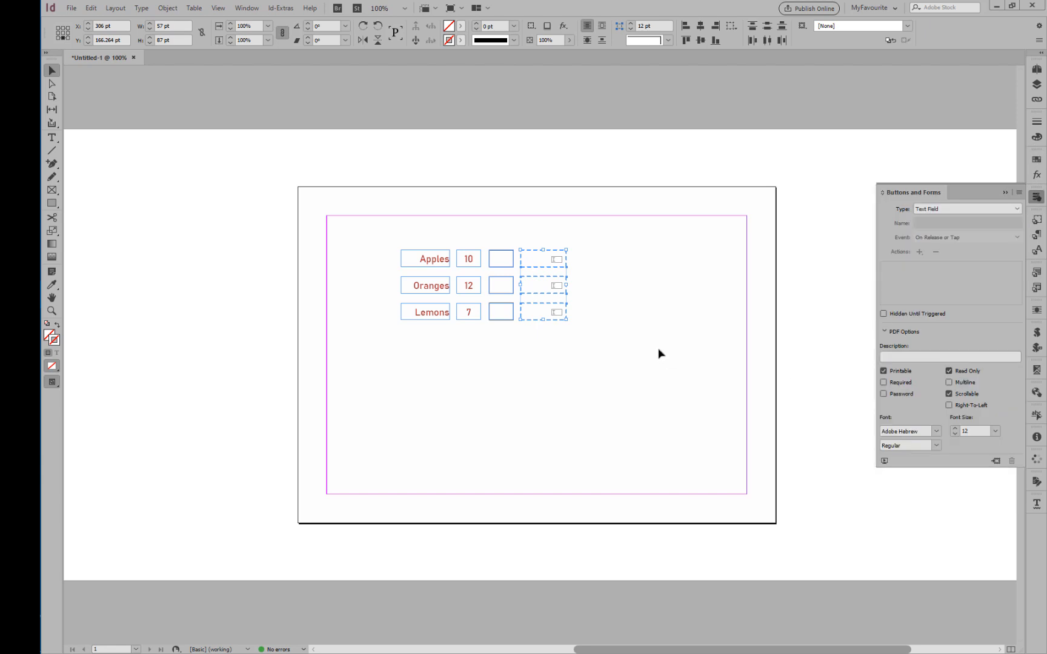
{"action": "left_click", "coordinate": [645, 369]}
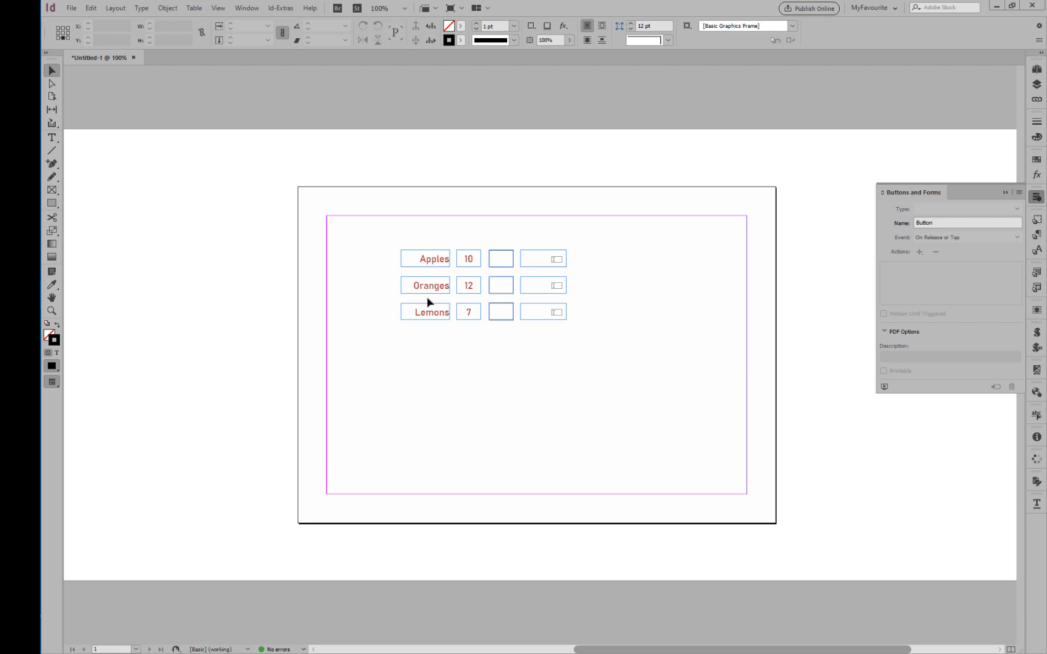
Add a "$/Kg" heading in a new text frame above the price column and apply the Price paragraph style.
{"action": "left_click", "coordinate": [52, 138]}
{"action": "left_click_drag", "start_coordinate": [456, 227], "coordinate": [480, 243]}
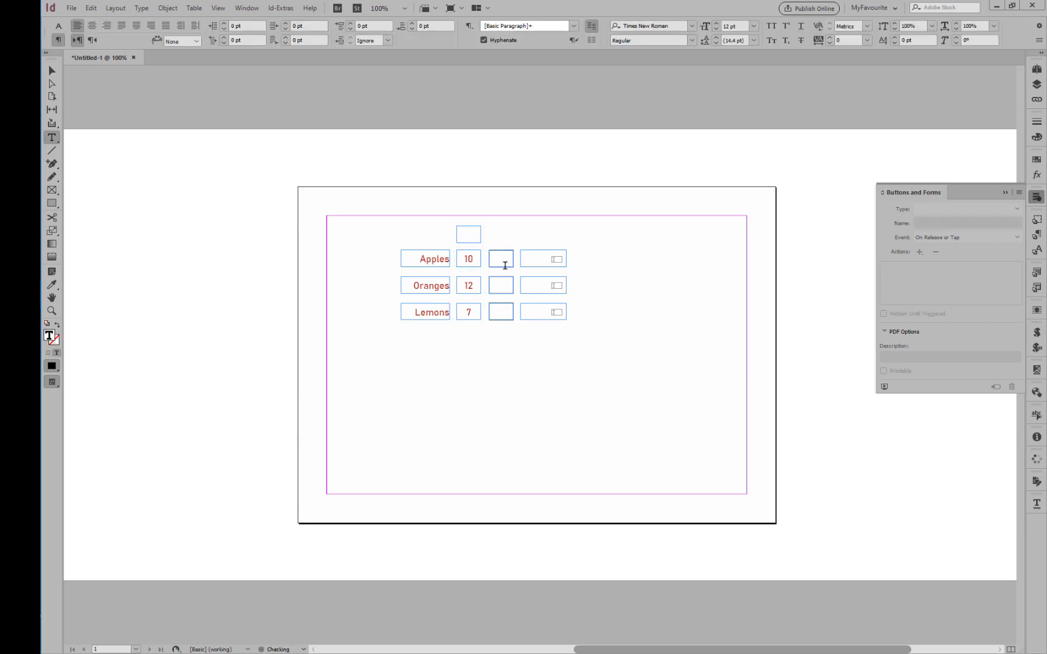
{"action": "type", "text": "Pri"}
{"action": "key", "text": "Escape"}
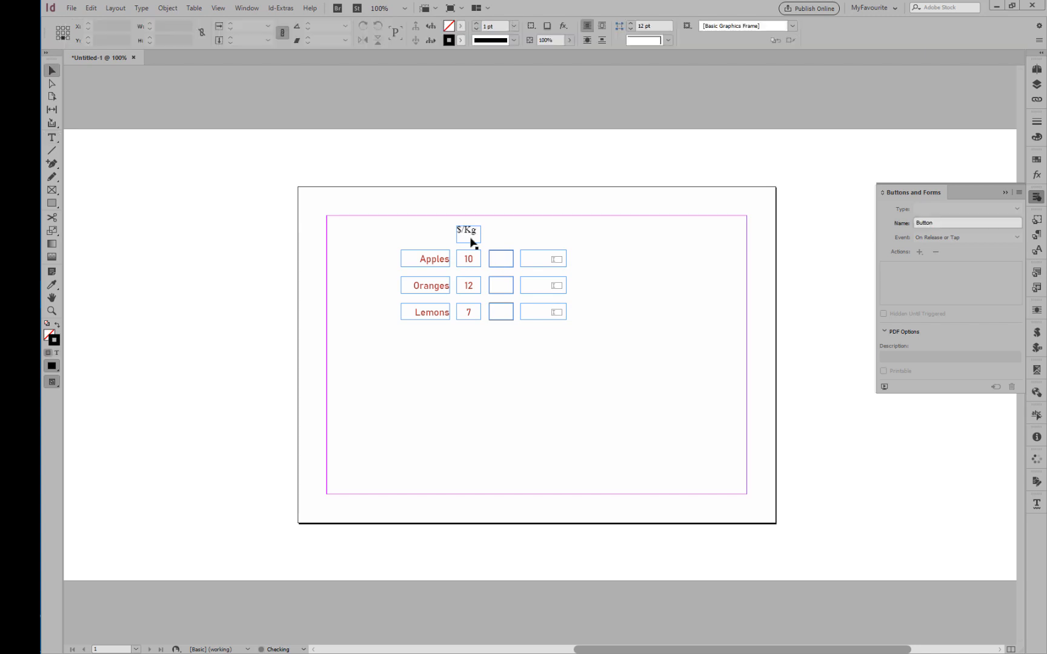
{"action": "left_click", "coordinate": [1036, 236]}
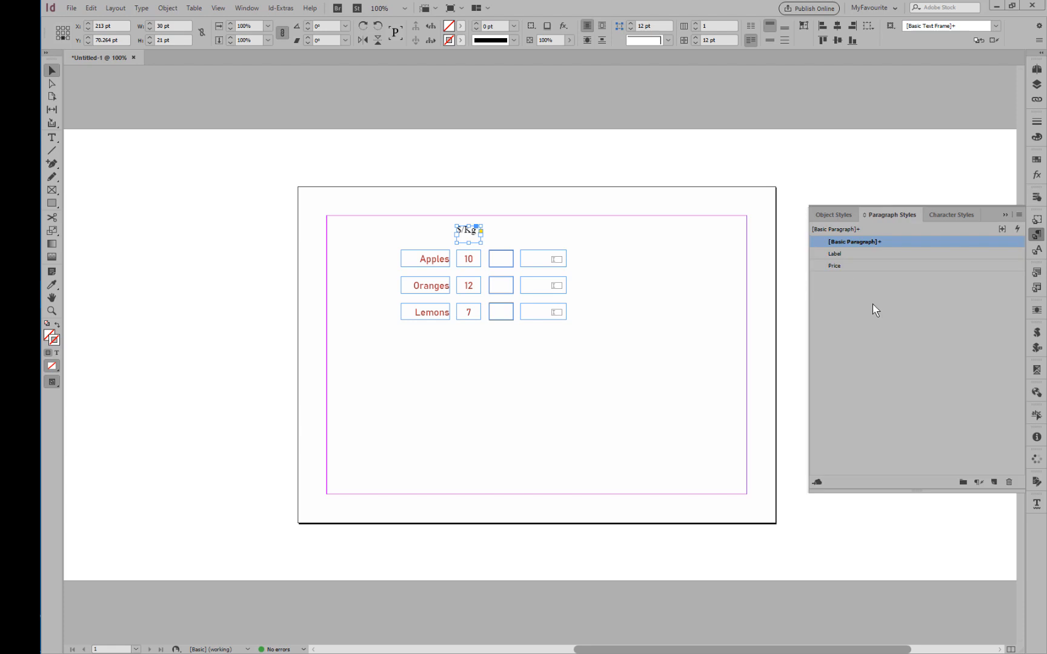
{"action": "left_click", "coordinate": [844, 266]}
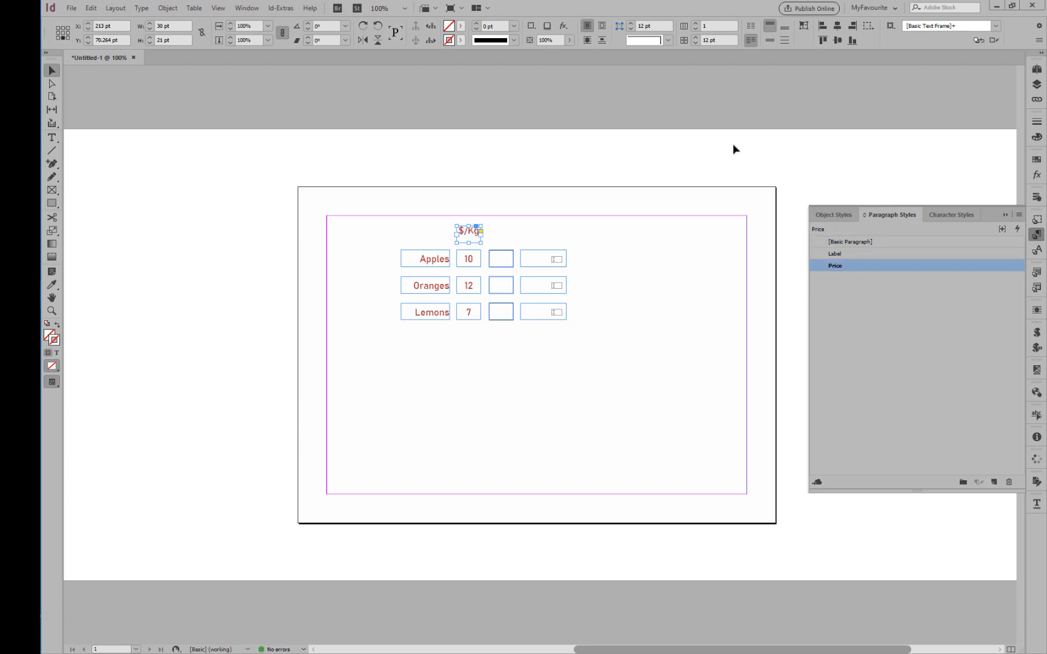
Bottom-align the "$/Kg" heading in its frame and duplicate it above the input column with the text "Qty.".
{"action": "left_click", "coordinate": [784, 27]}
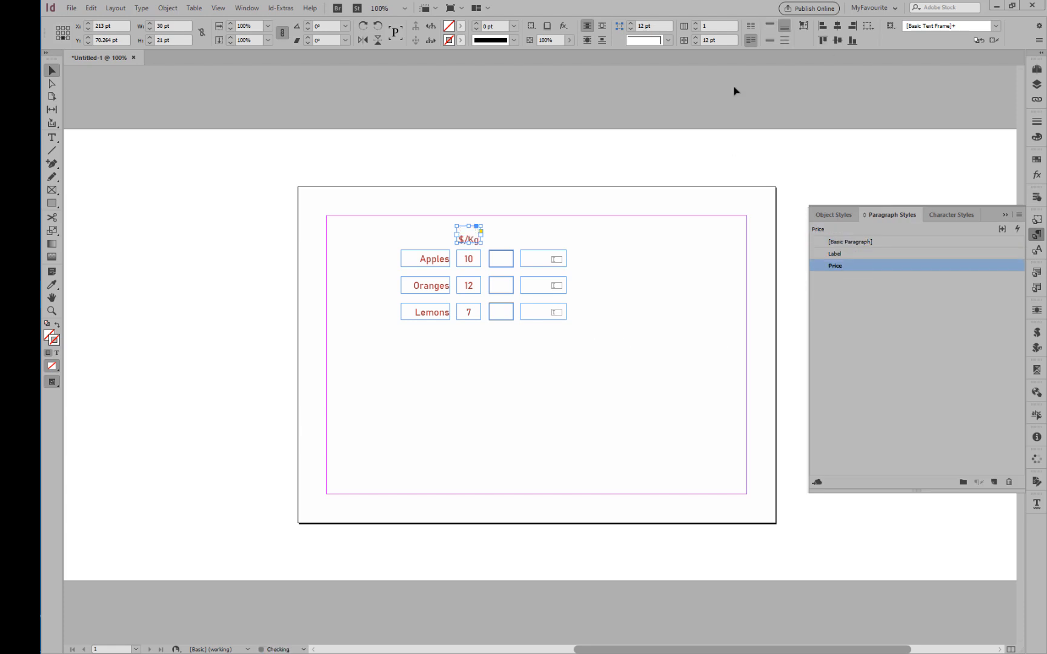
{"action": "left_click", "coordinate": [641, 269]}
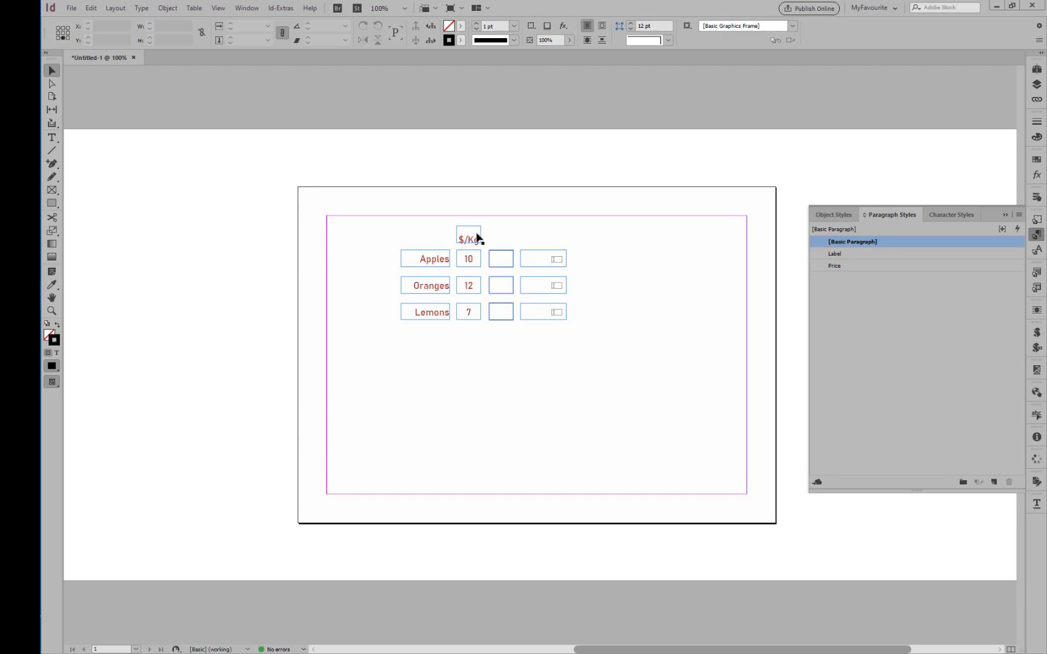
{"action": "left_click_drag", "start_coordinate": [472, 234], "coordinate": [504, 236]}
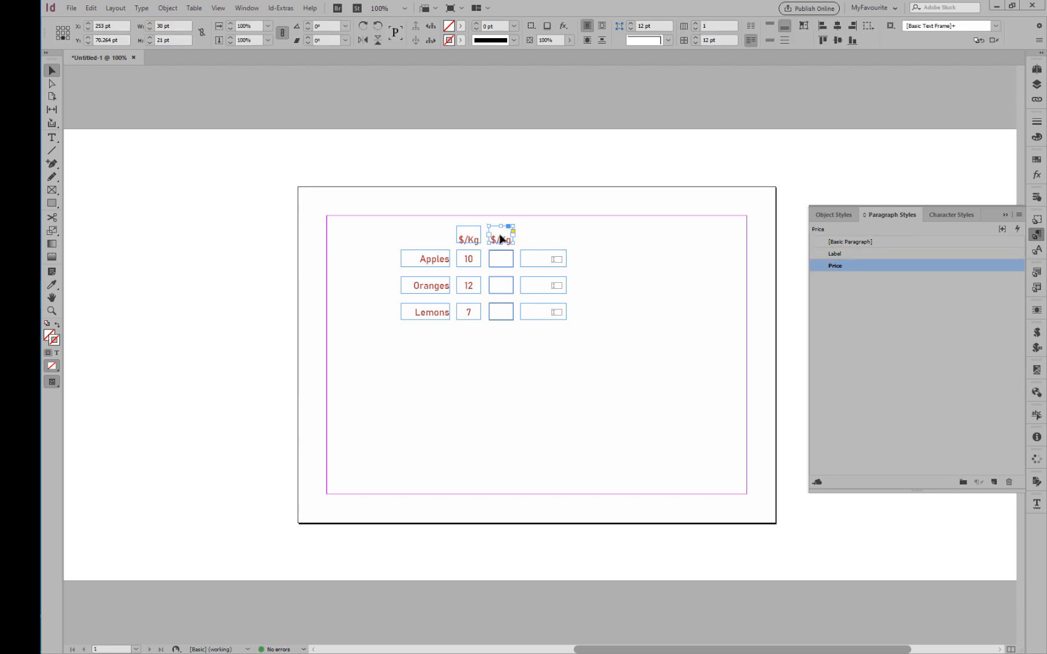
{"action": "double_click", "coordinate": [501, 237]}
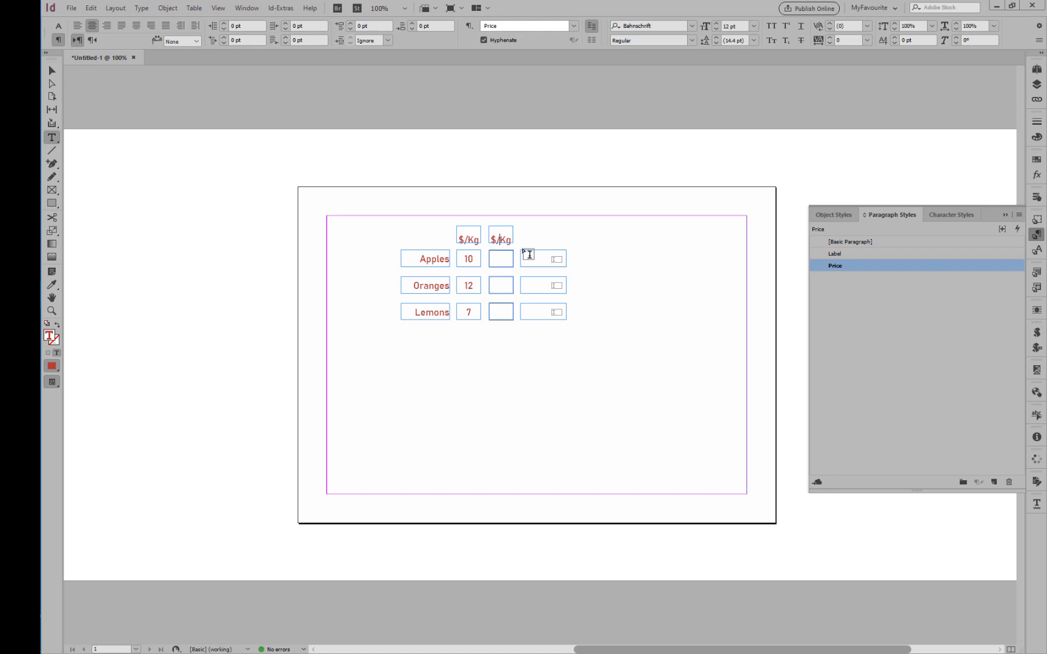
{"action": "key", "text": "ctrl+a"}
{"action": "type", "text": "Quan"}
{"action": "key", "text": "BackSpace"}
{"action": "key", "text": "BackSpace"}
{"action": "key", "text": "BackSpace"}
{"action": "type", "text": "t"}
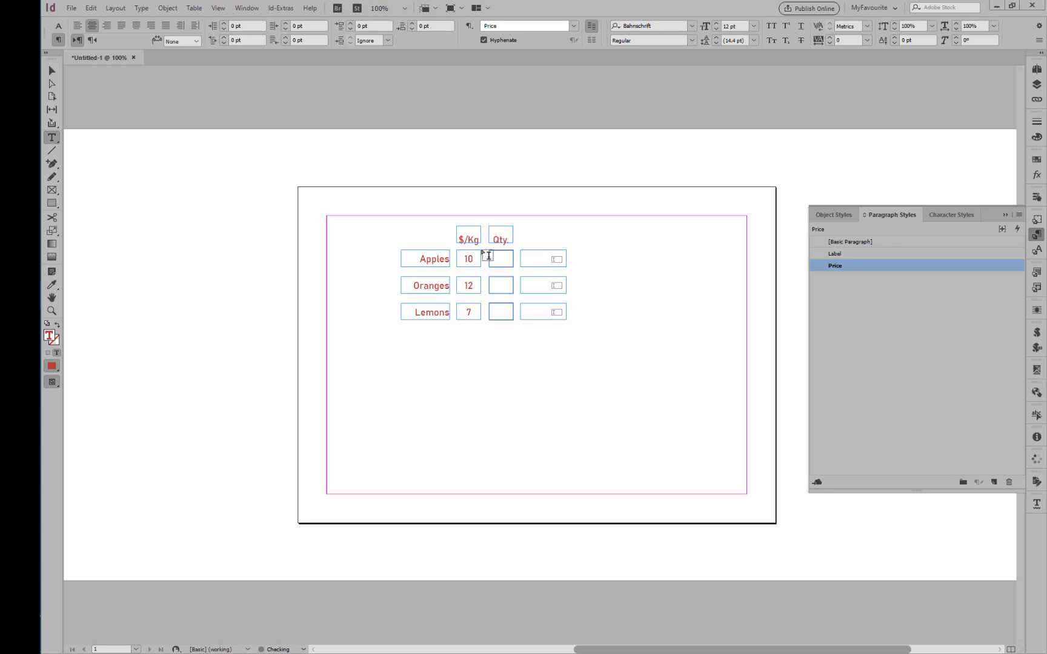
{"action": "left_click", "coordinate": [224, 169], "text": "ctrl"}
Duplicate the "Qty." heading above the last column, widen it to 57 pt and change its text to "Subtotal".
{"action": "key", "text": "v"}
{"action": "left_click_drag", "start_coordinate": [499, 238], "coordinate": [564, 235]}
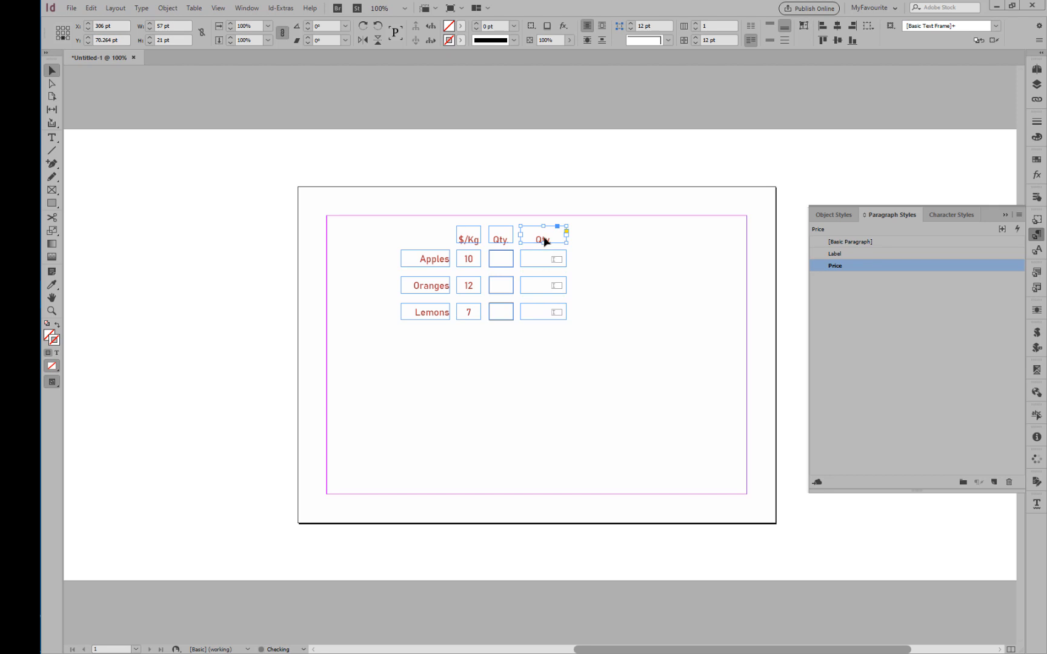
{"action": "double_click", "coordinate": [546, 239]}
{"action": "type", "text": "Sutbot"}
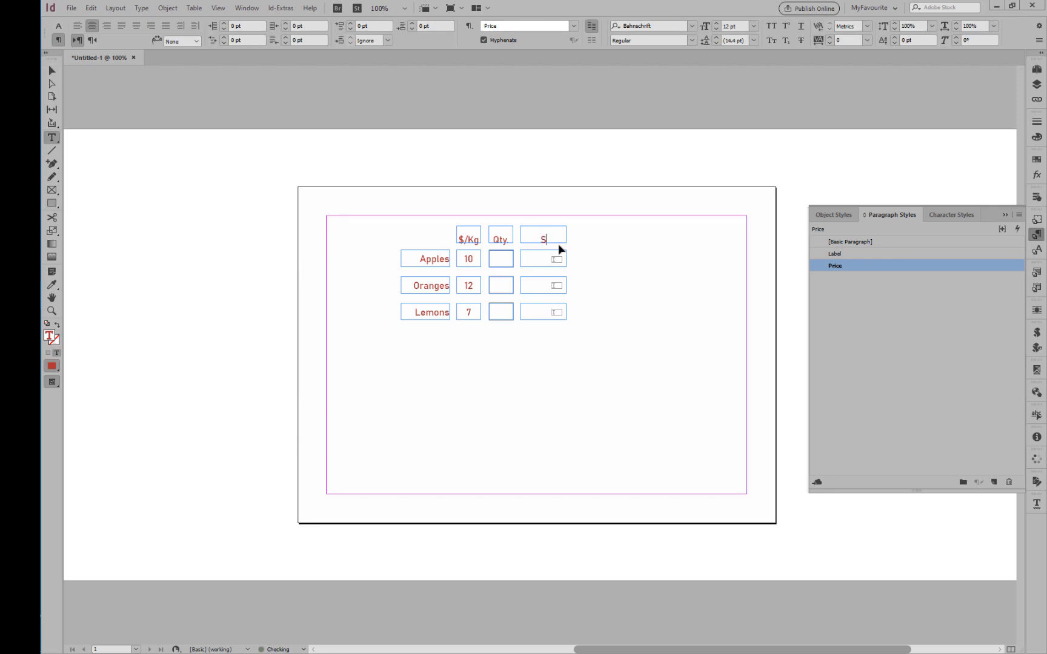
{"action": "key", "text": "BackSpace"}
{"action": "key", "text": "BackSpace"}
{"action": "key", "text": "BackSpace"}
{"action": "key", "text": "BackSpace"}
{"action": "type", "text": "bs"}
{"action": "key", "text": "BackSpace"}
{"action": "type", "text": "total"}
{"action": "key", "text": "ctrl+shift+a"}
{"action": "key", "text": "w"}
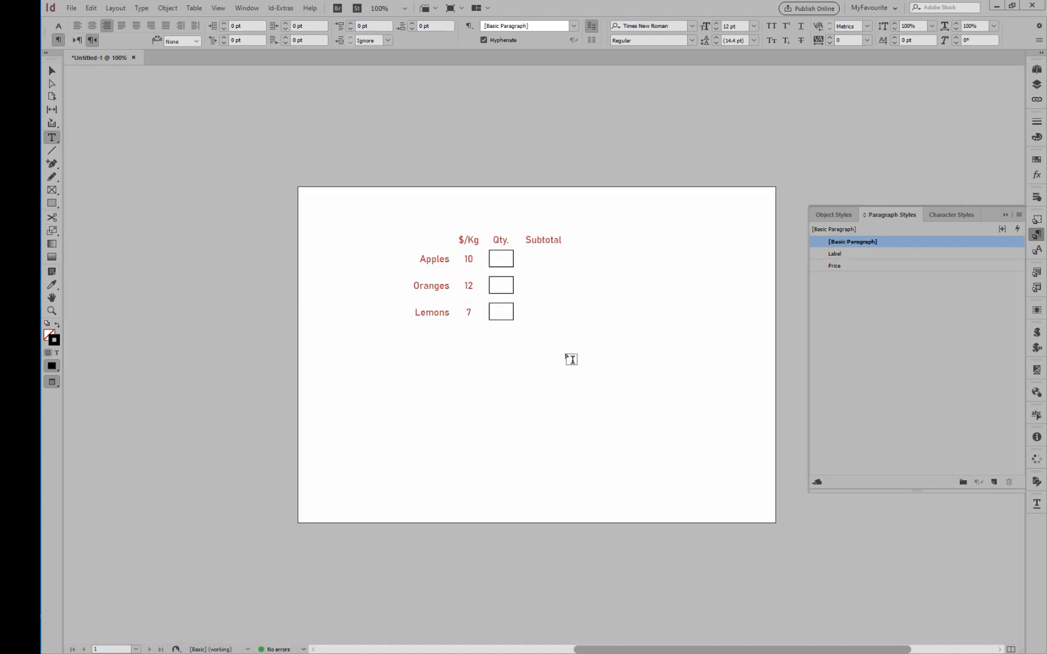
{"action": "key", "text": "w"}
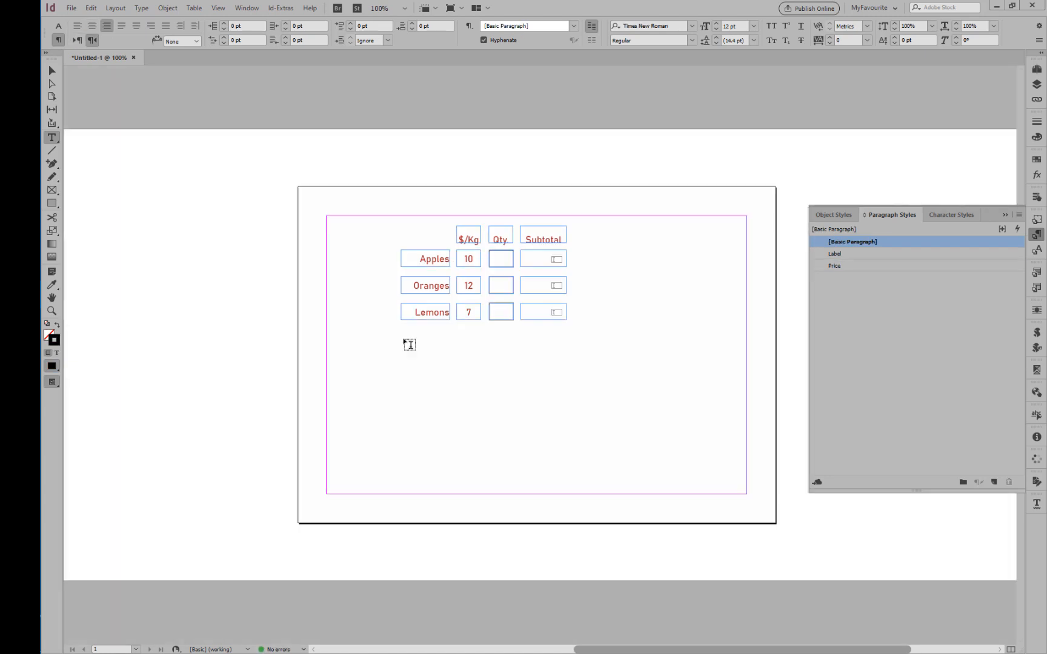
Draw a horizontal line about 205.5 pt long below the Lemons row, spanning all columns, and preview the page.
{"action": "left_click", "coordinate": [52, 150]}
{"action": "left_click_drag", "start_coordinate": [400, 329], "coordinate": [567, 333]}
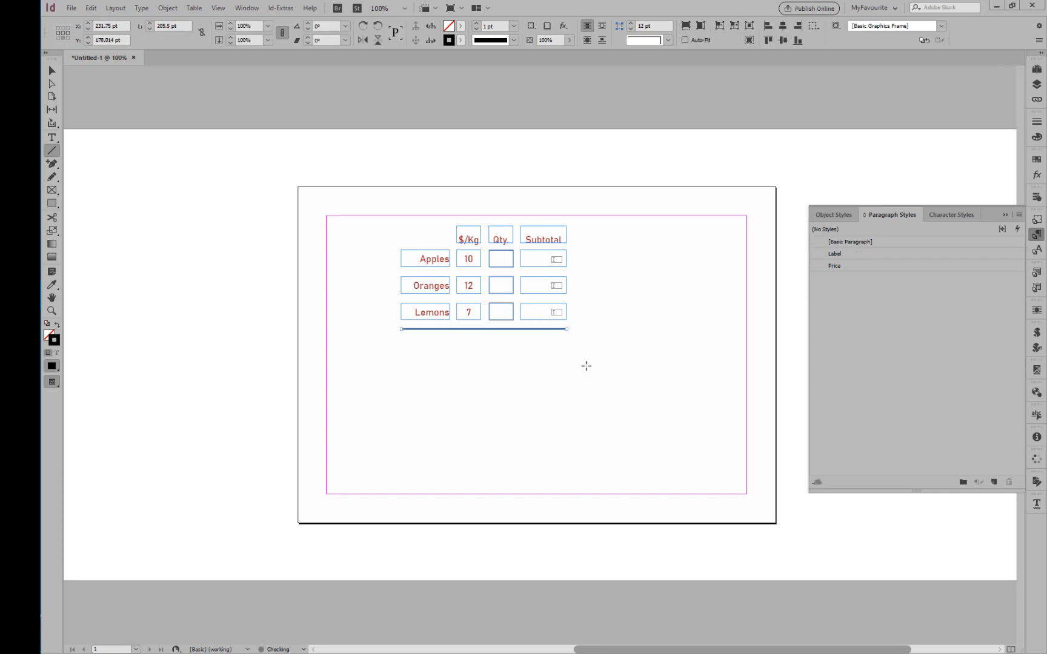
{"action": "key", "text": "w"}
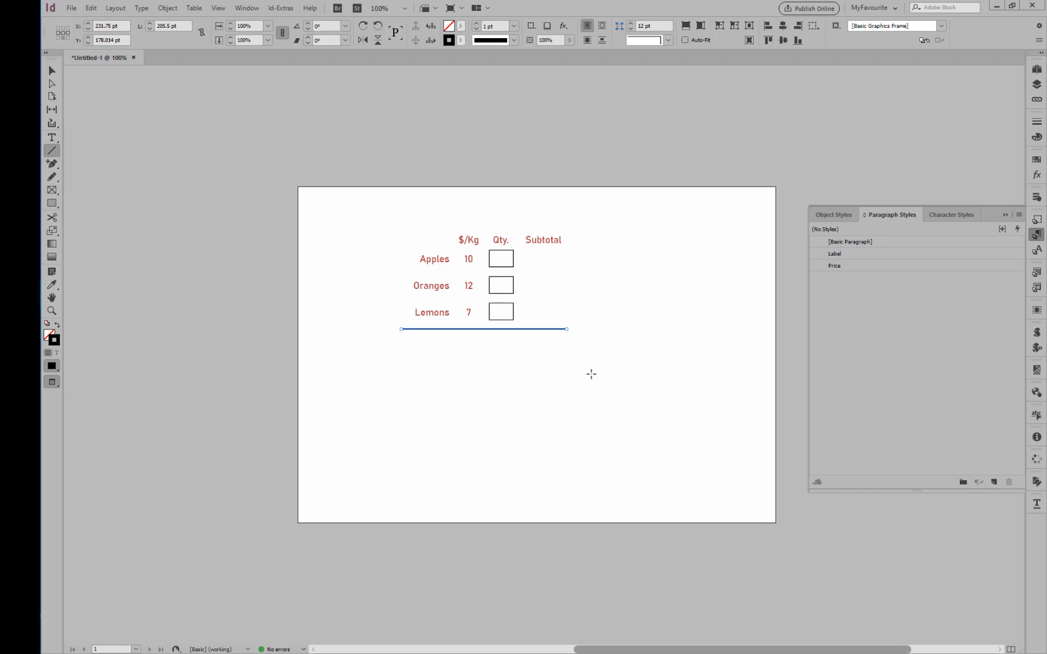
{"action": "key", "text": "w"}
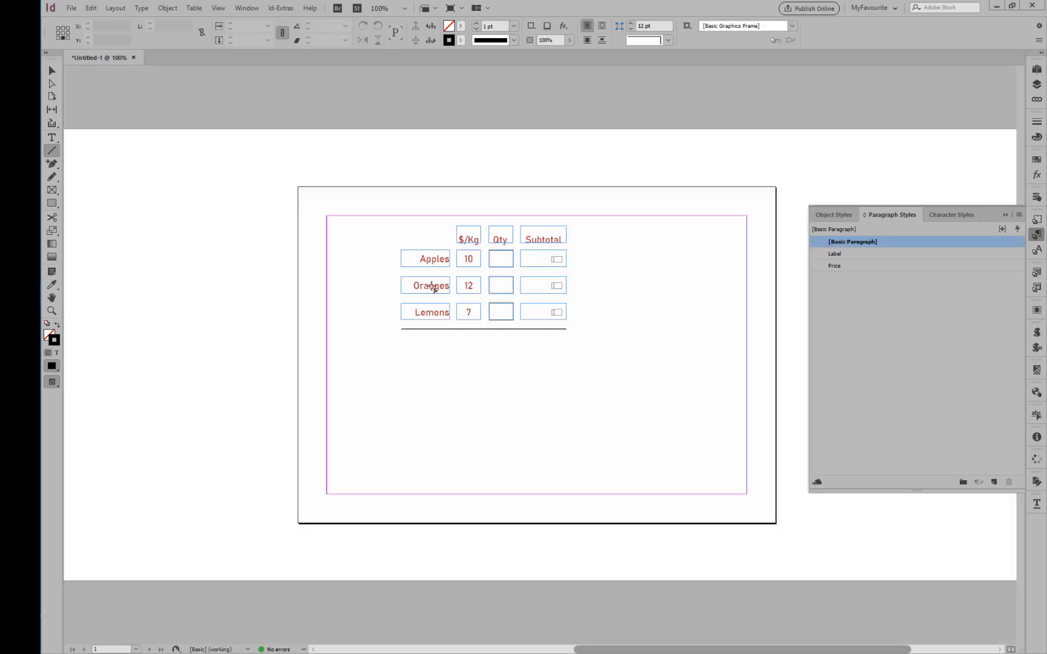
Move the "Apples" label below the line, beneath the price and quantity columns, and change its text to "Total".
{"action": "key", "text": "v"}
{"action": "left_click_drag", "start_coordinate": [425, 260], "coordinate": [490, 349]}
{"action": "double_click", "coordinate": [497, 348]}
{"action": "double_click", "coordinate": [498, 347]}
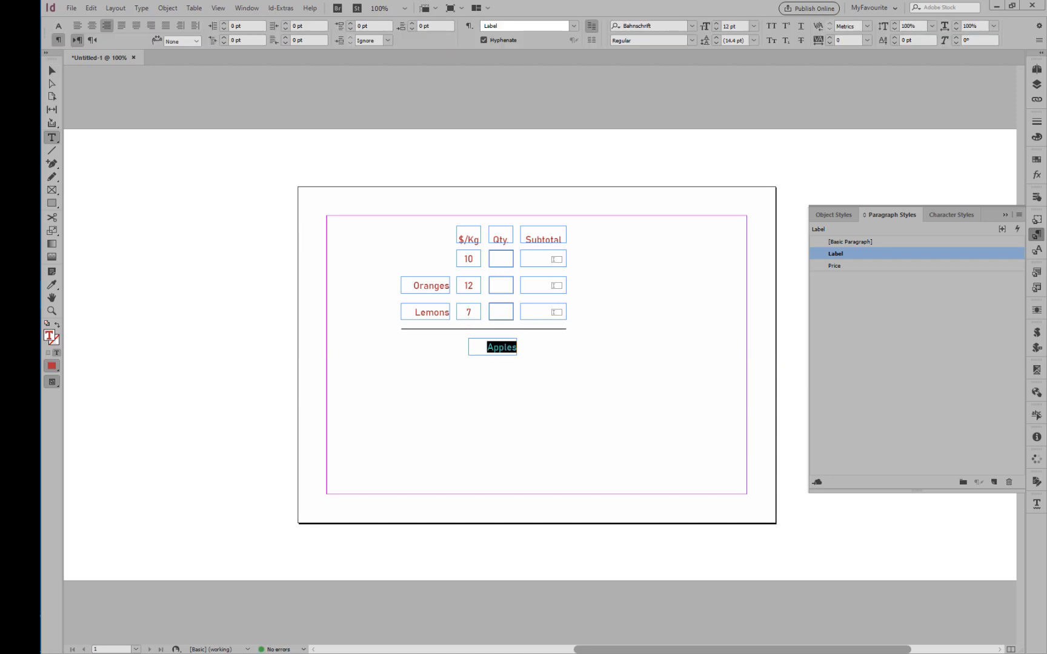
{"action": "type", "text": "Total"}
{"action": "key", "text": "Escape"}
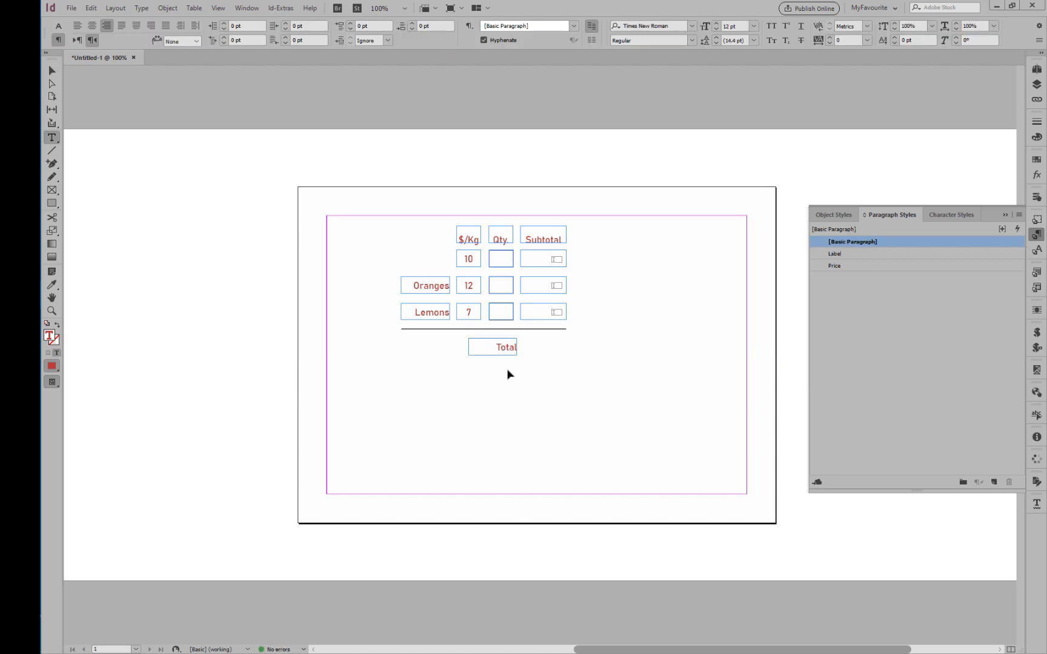
Duplicate the Lemons subtotal field below the line beside the "Total" label, and add a colon to the label.
{"action": "left_click_drag", "start_coordinate": [541, 311], "coordinate": [541, 346]}
{"action": "left_click", "coordinate": [518, 410]}
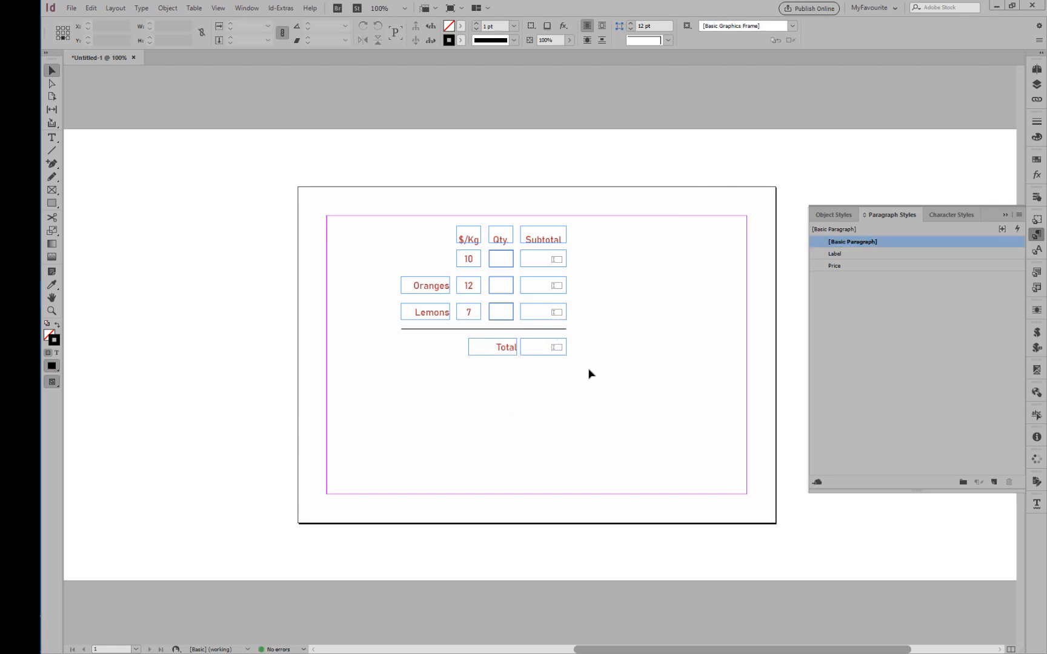
{"action": "key", "text": "t"}
{"action": "left_click", "coordinate": [509, 350]}
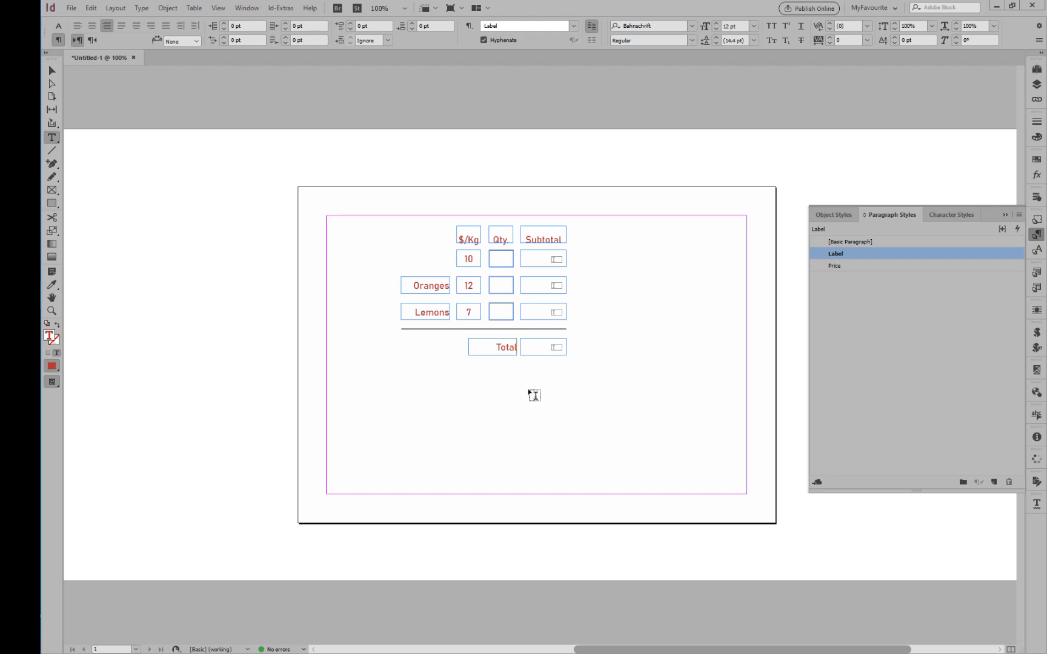
{"action": "type", "text": ":"}
{"action": "left_click", "coordinate": [534, 395]}
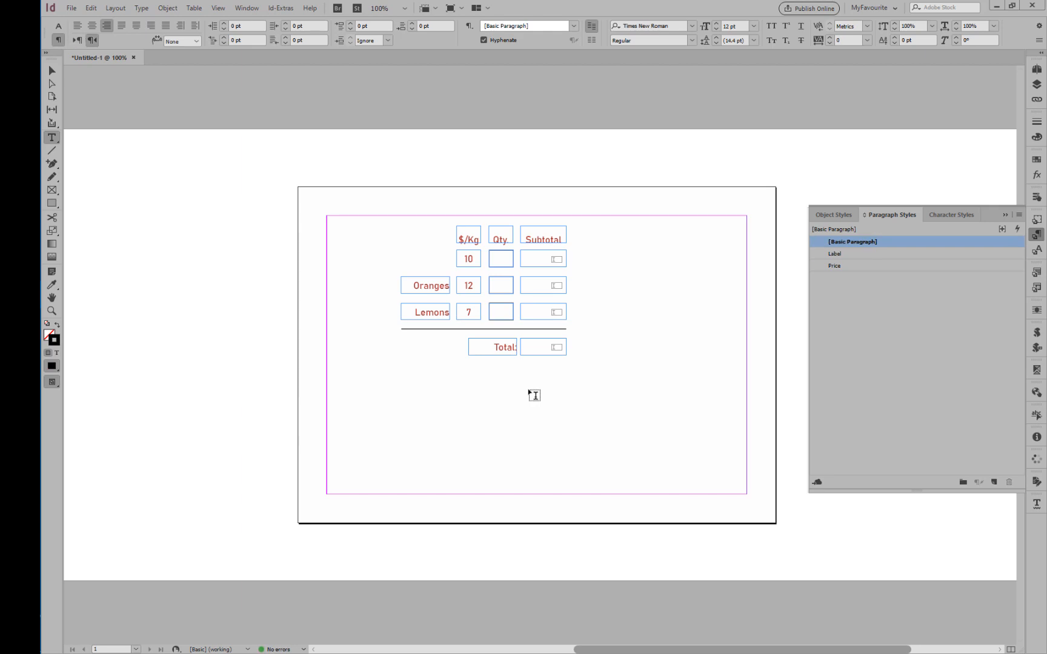
Preview the form and export it as an interactive PDF, overwriting Sample.pdf with the current export settings.
{"action": "key", "text": "ctrl+e"}
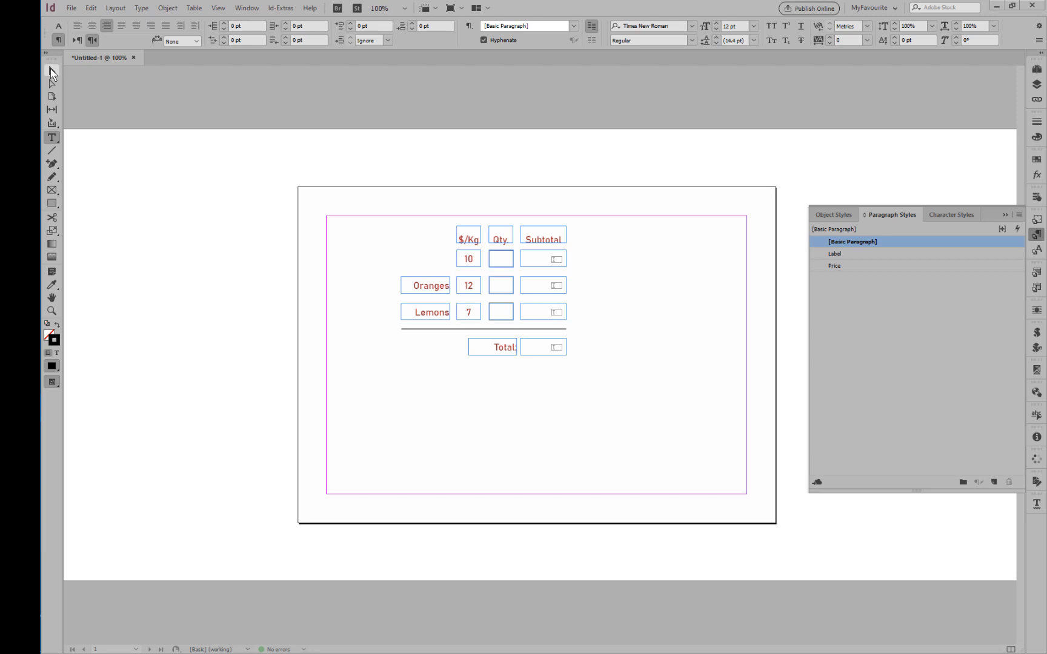
{"action": "left_click", "coordinate": [51, 70]}
{"action": "key", "text": "w"}
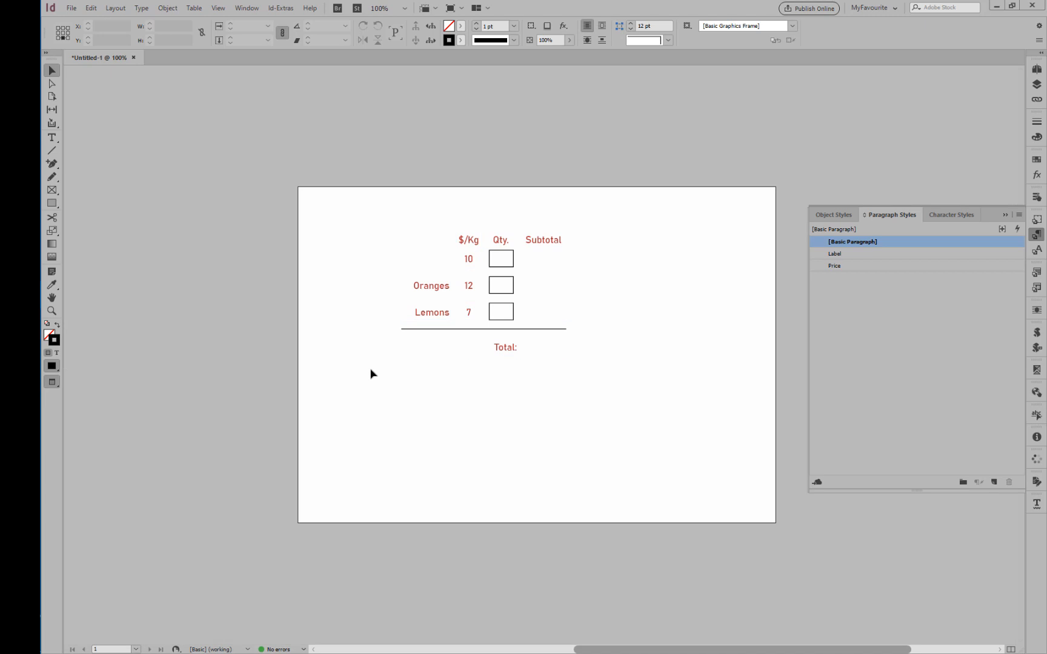
{"action": "key", "text": "w"}
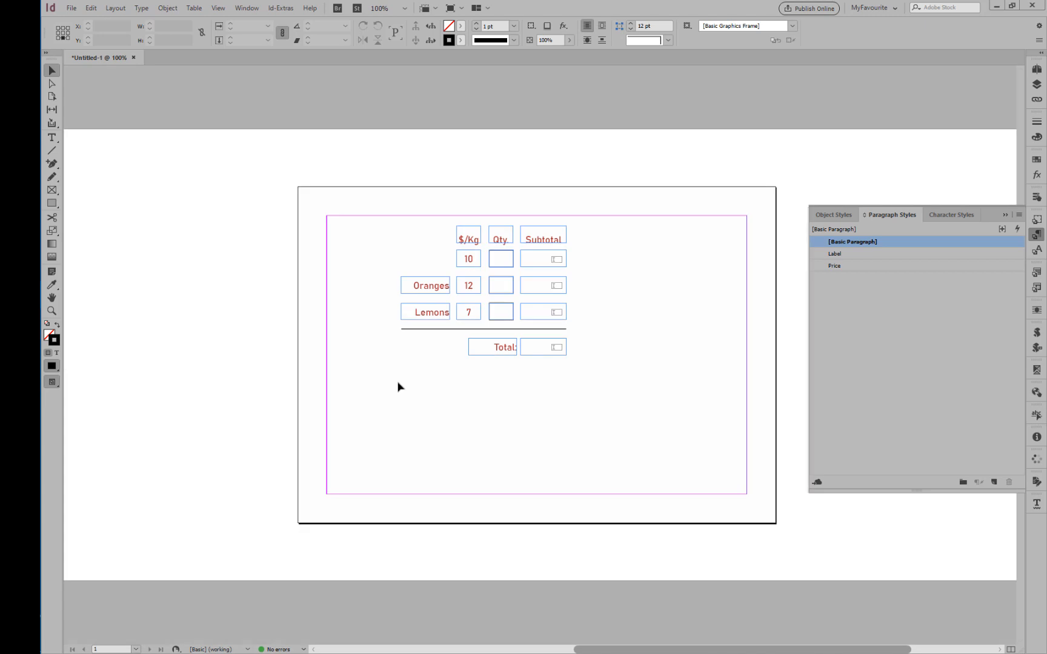
{"action": "left_click", "coordinate": [71, 8]}
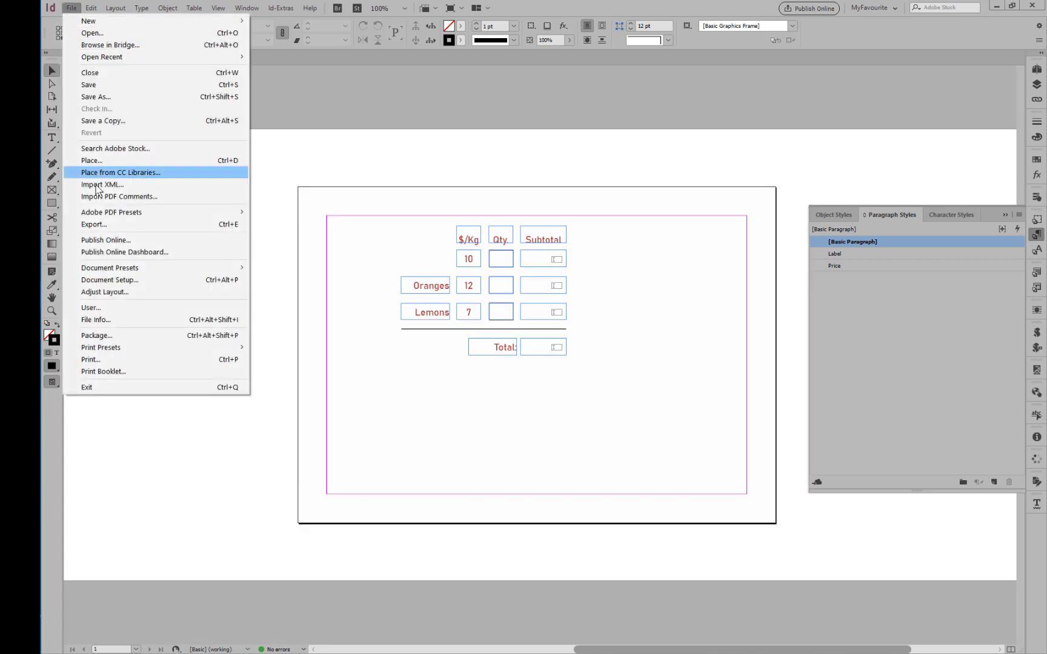
{"action": "left_click", "coordinate": [101, 231]}
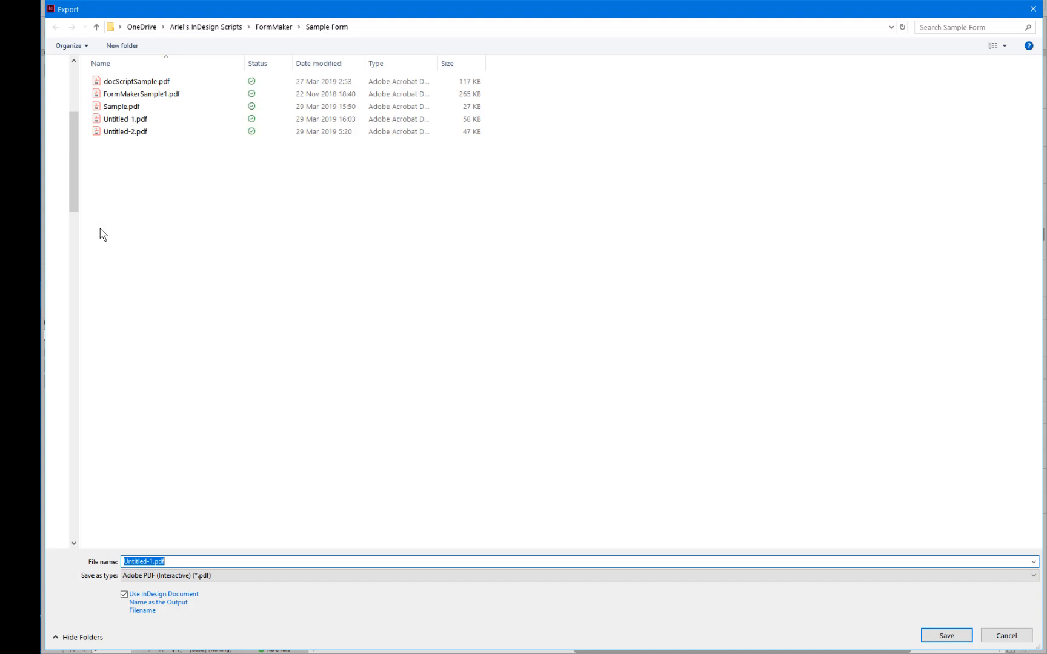
{"action": "double_click", "coordinate": [118, 107]}
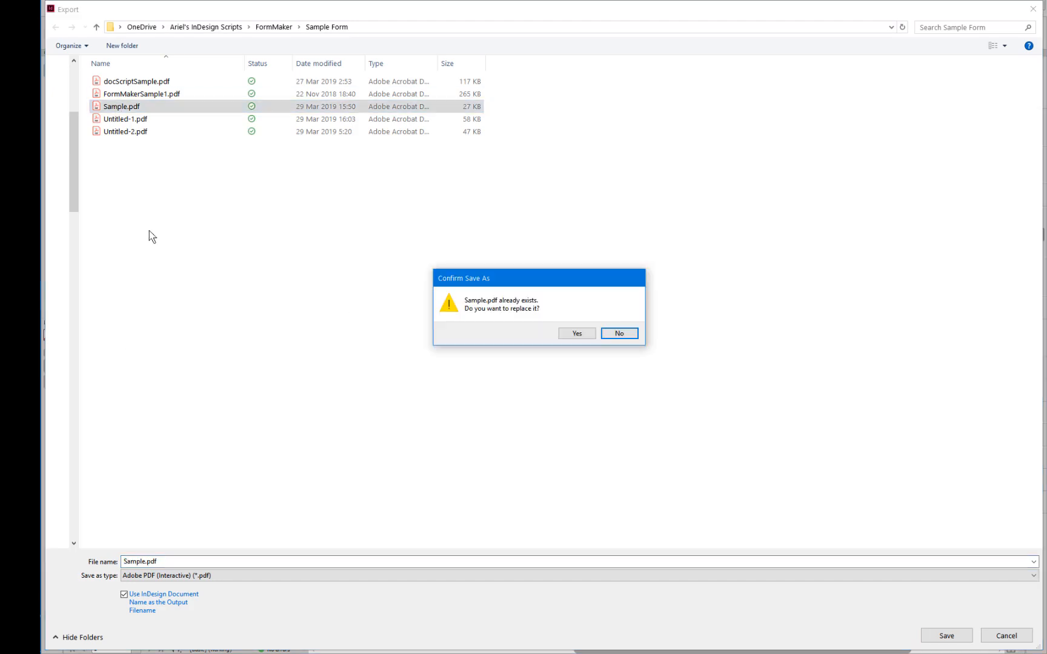
{"action": "left_click", "coordinate": [580, 334]}
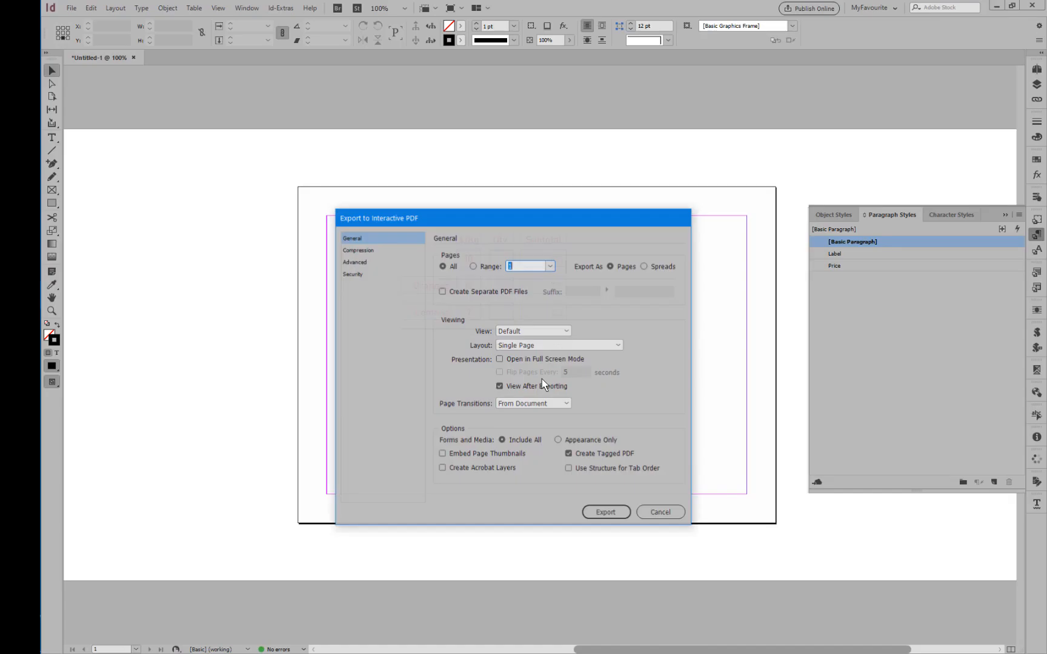
{"action": "left_click", "coordinate": [596, 514]}
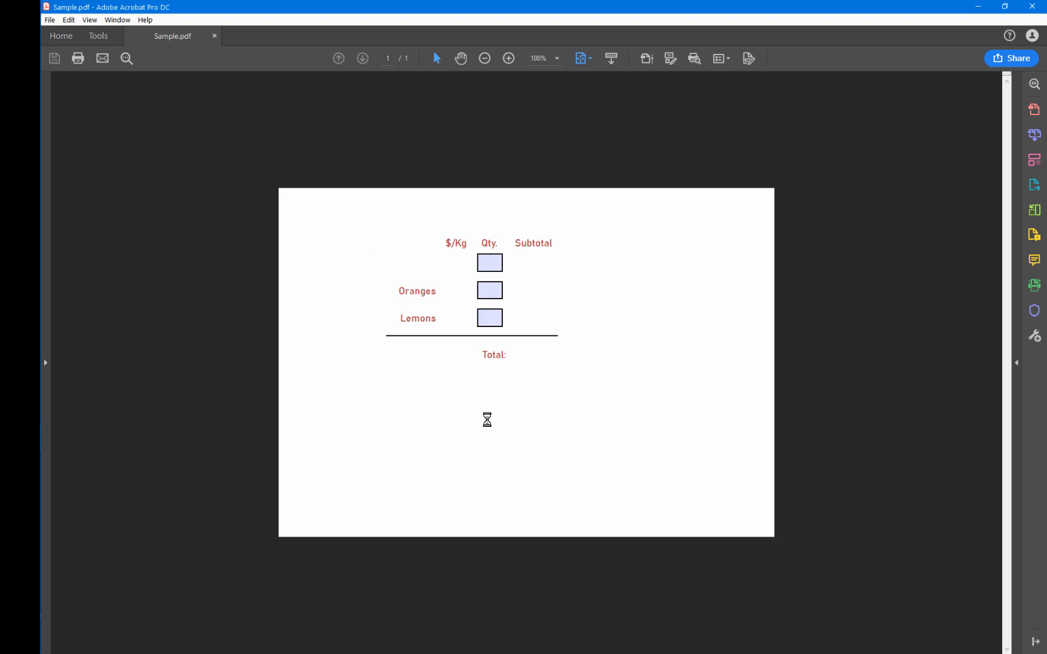
Test the quantity fields in the exported PDF by entering 32, 312 and 323 from first row to last.
{"action": "left_click", "coordinate": [496, 265]}
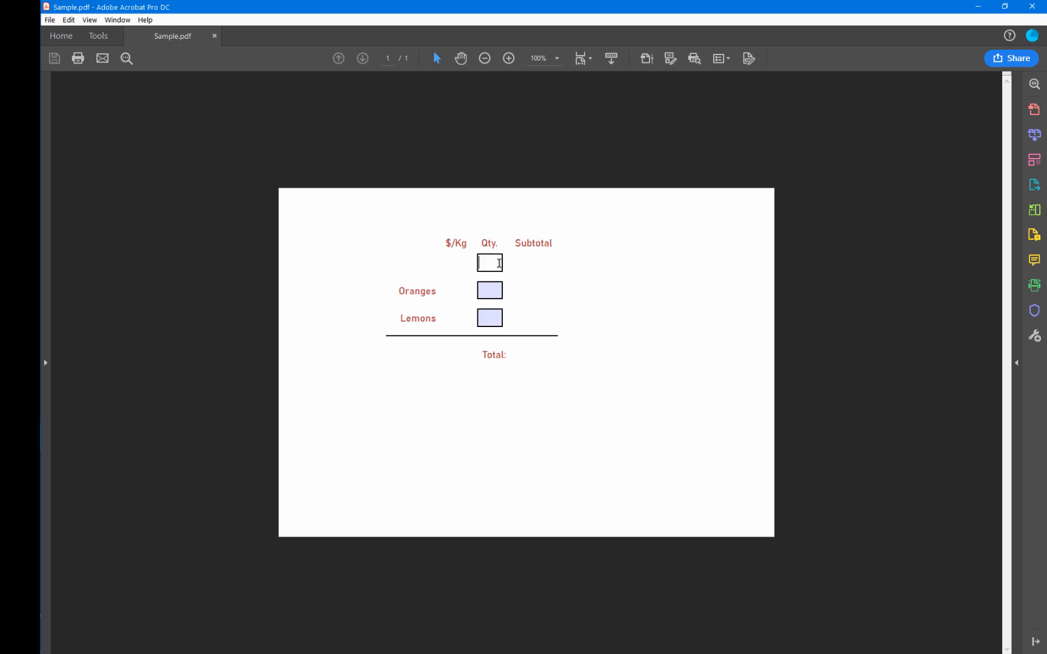
{"action": "type", "text": "32"}
{"action": "left_click", "coordinate": [493, 285]}
{"action": "type", "text": "312"}
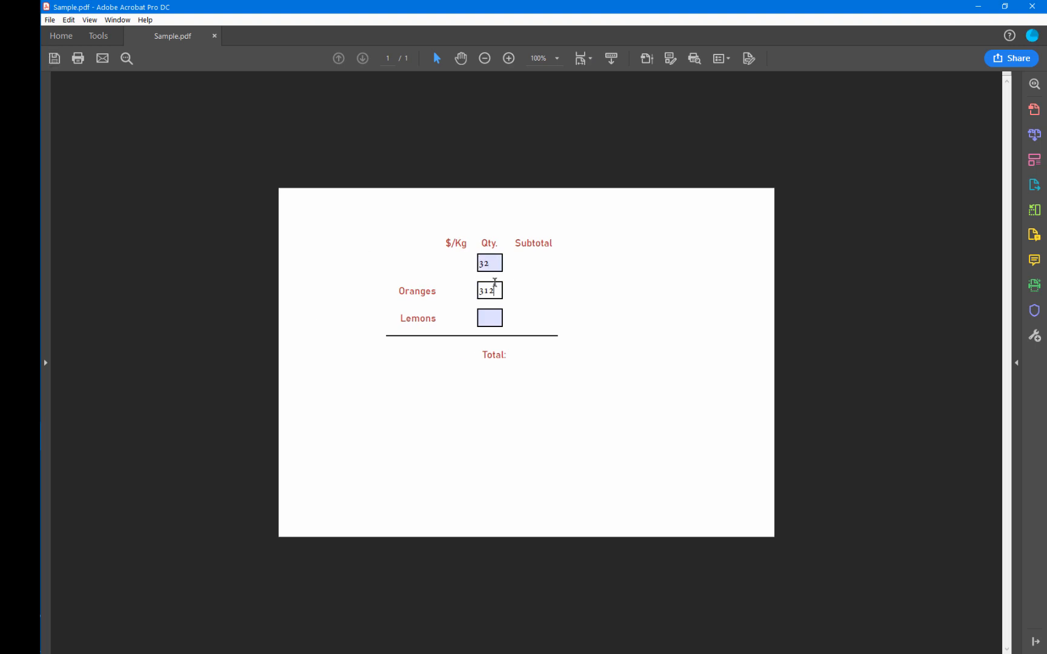
{"action": "double_click", "coordinate": [489, 262]}
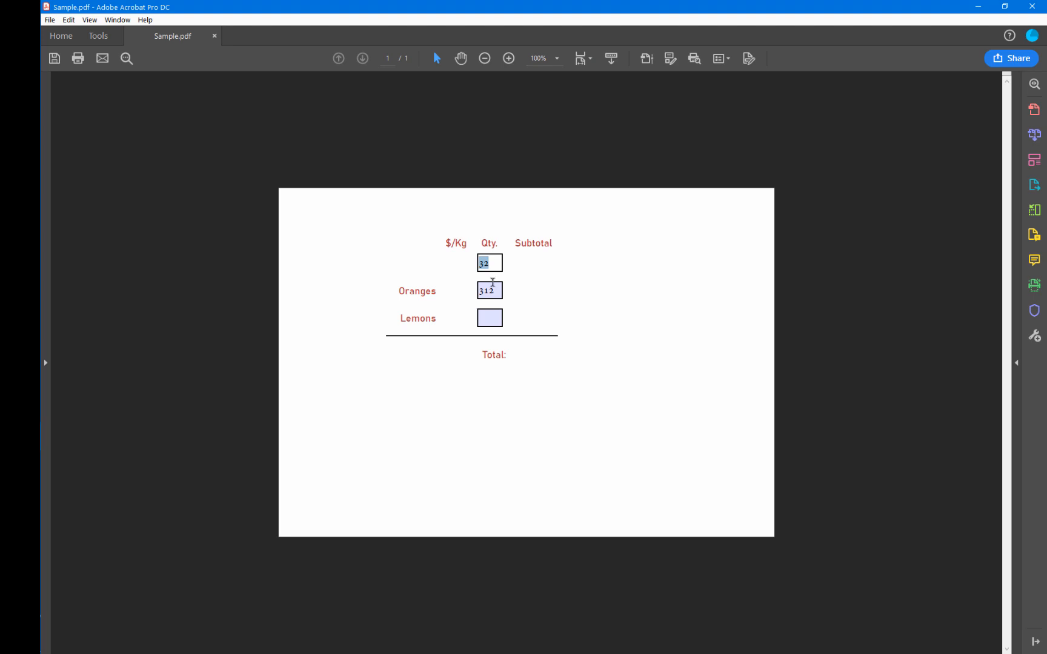
{"action": "left_click", "coordinate": [491, 315]}
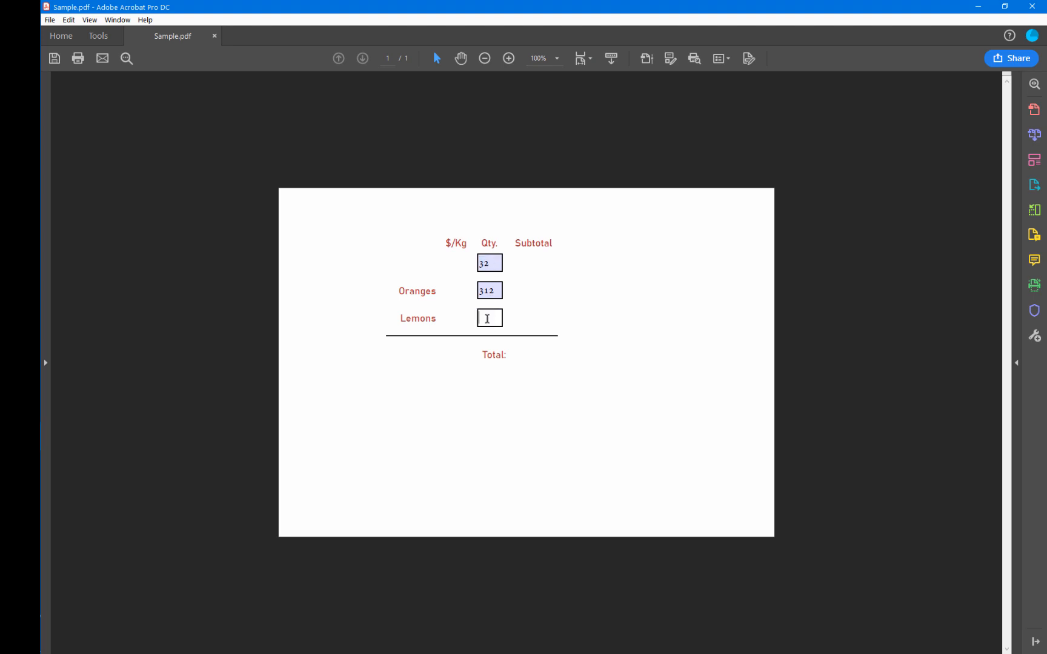
{"action": "type", "text": "323"}
Check whether the three read-only price fields in the PDF can be edited.
{"action": "left_click", "coordinate": [460, 271]}
{"action": "left_click", "coordinate": [458, 293]}
{"action": "left_click", "coordinate": [460, 320]}
{"action": "scroll", "coordinate": [429, 276], "scroll_direction": "down", "scroll_amount": 1}
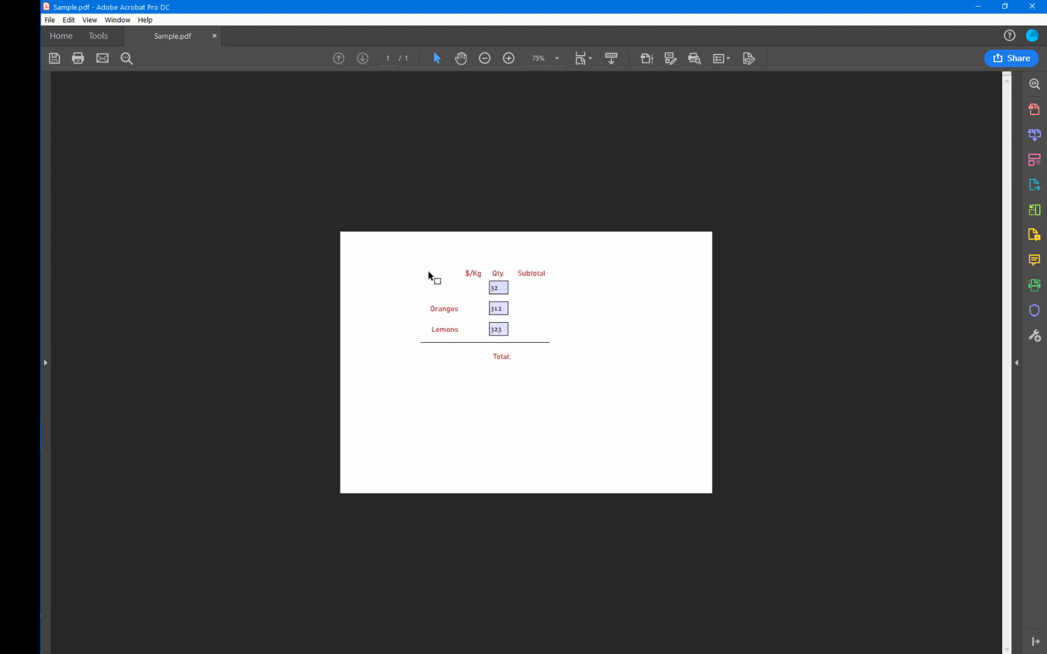
{"action": "scroll", "coordinate": [428, 276], "scroll_direction": "up", "scroll_amount": 2}
Switch to InDesign, duplicate the "Oranges" label into the empty first row and change its text to "Apples".
{"action": "key", "text": "alt+Tab"}
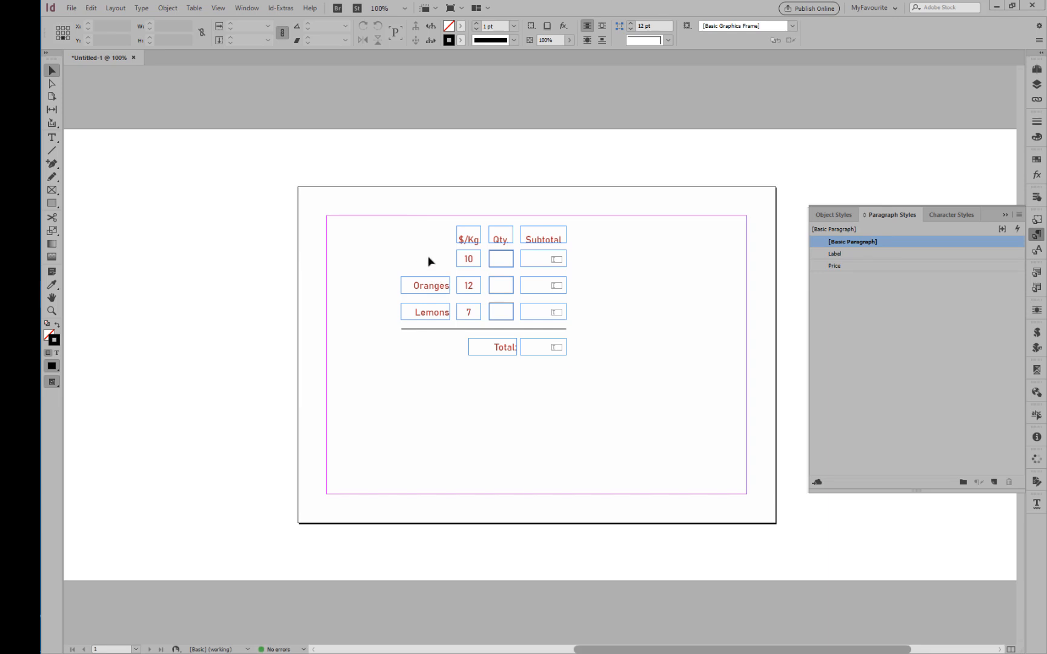
{"action": "left_click_drag", "start_coordinate": [420, 287], "coordinate": [423, 263]}
{"action": "double_click", "coordinate": [422, 261]}
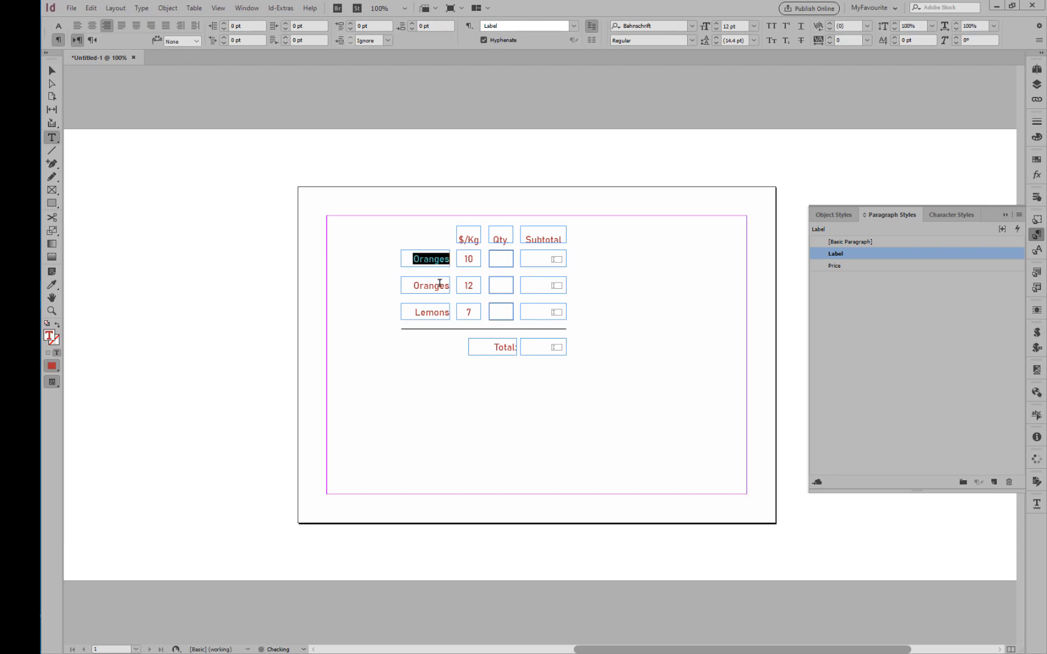
{"action": "type", "text": "Apples"}
Switch to Acrobat, check whether the subtotal and total fields accept input, and return to the InDesign document.
{"action": "key", "text": "alt+Tab"}
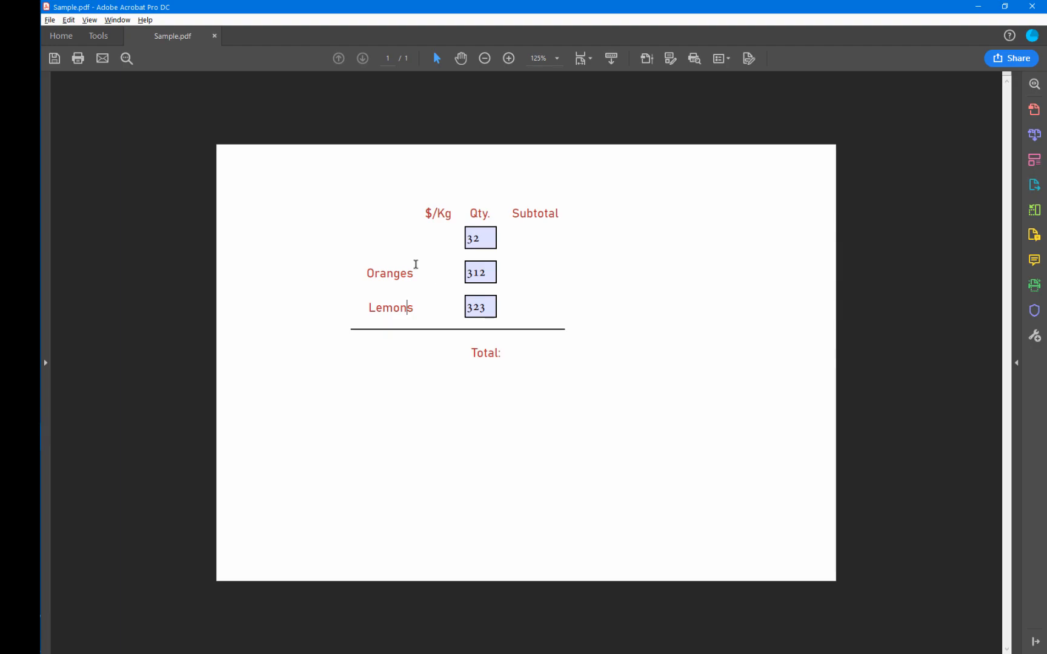
{"action": "left_click", "coordinate": [541, 237]}
{"action": "left_click", "coordinate": [535, 273]}
{"action": "left_click", "coordinate": [536, 306]}
{"action": "left_click", "coordinate": [529, 350]}
{"action": "key", "text": "alt+Tab"}
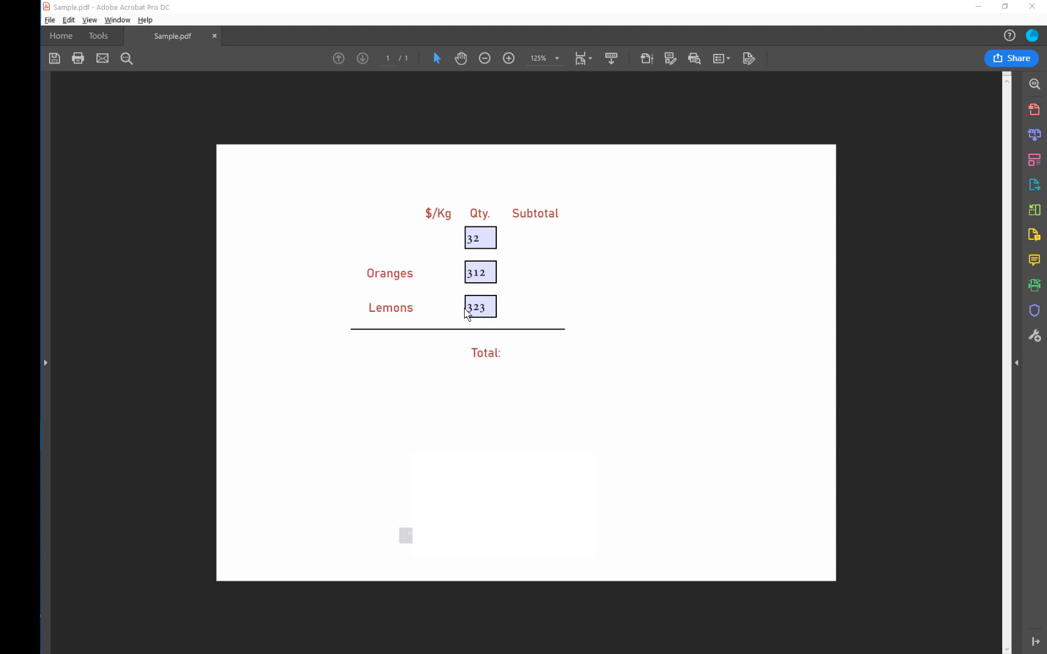
{"action": "key", "text": "alt+Tab"}
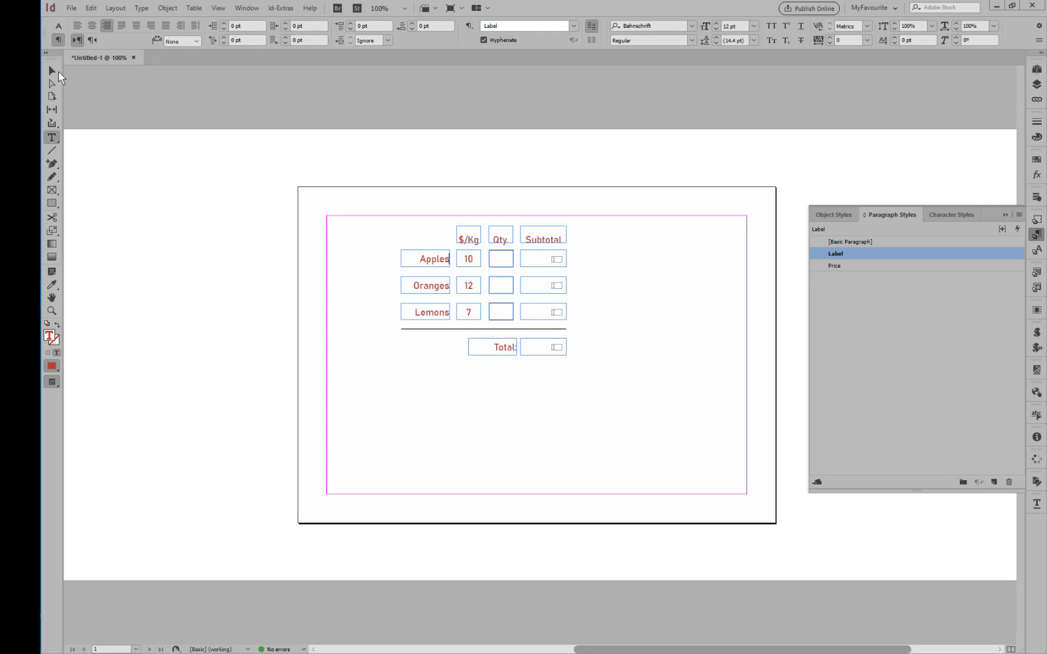
Examine the form field names of the price and quantity fields in the Apples, Oranges and Lemons rows.
{"action": "left_click", "coordinate": [52, 71]}
{"action": "left_click", "coordinate": [551, 262]}
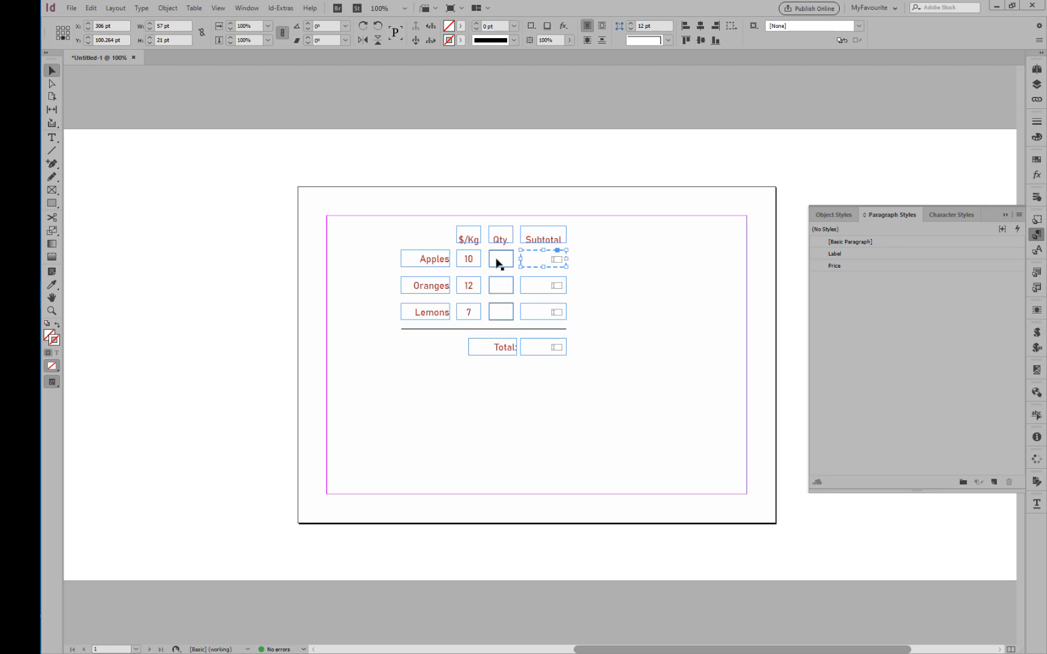
{"action": "left_click", "coordinate": [470, 261]}
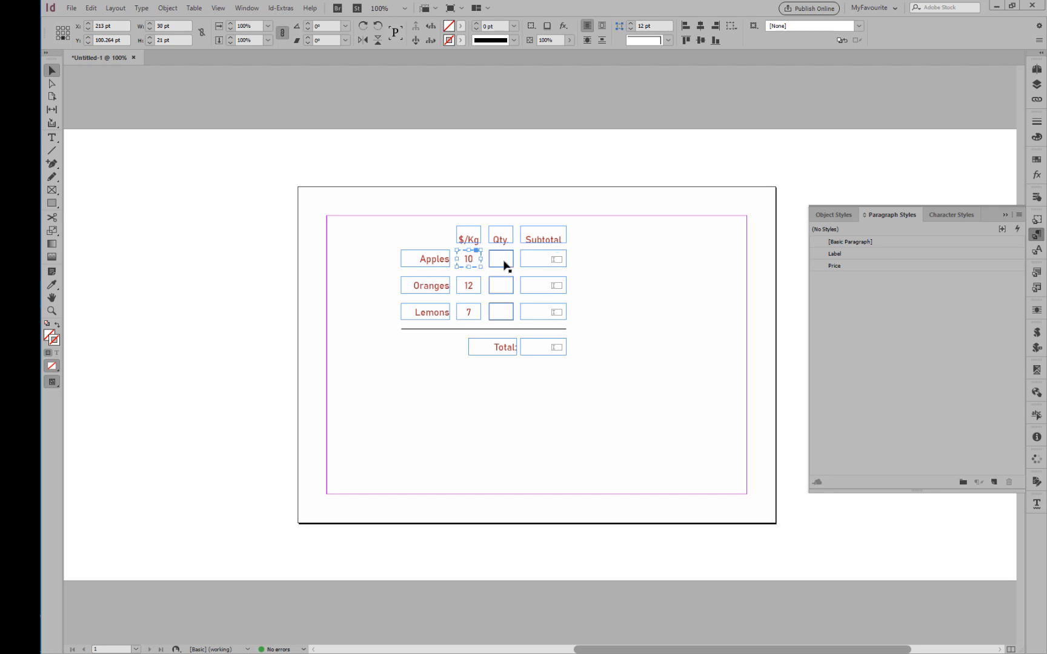
{"action": "left_click", "coordinate": [469, 285]}
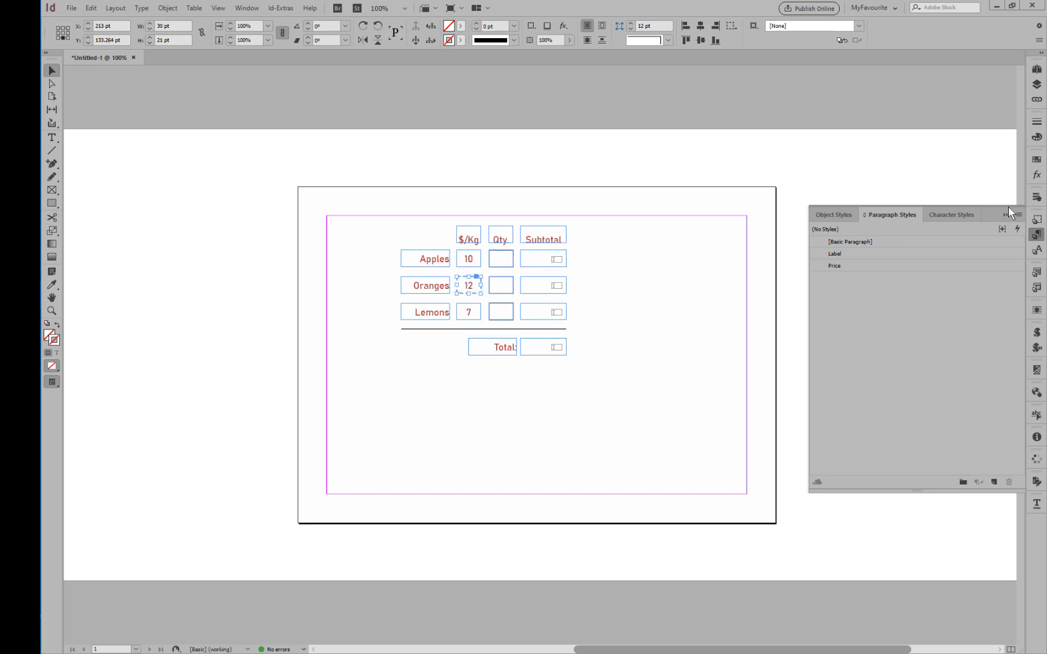
{"action": "left_click", "coordinate": [1037, 197]}
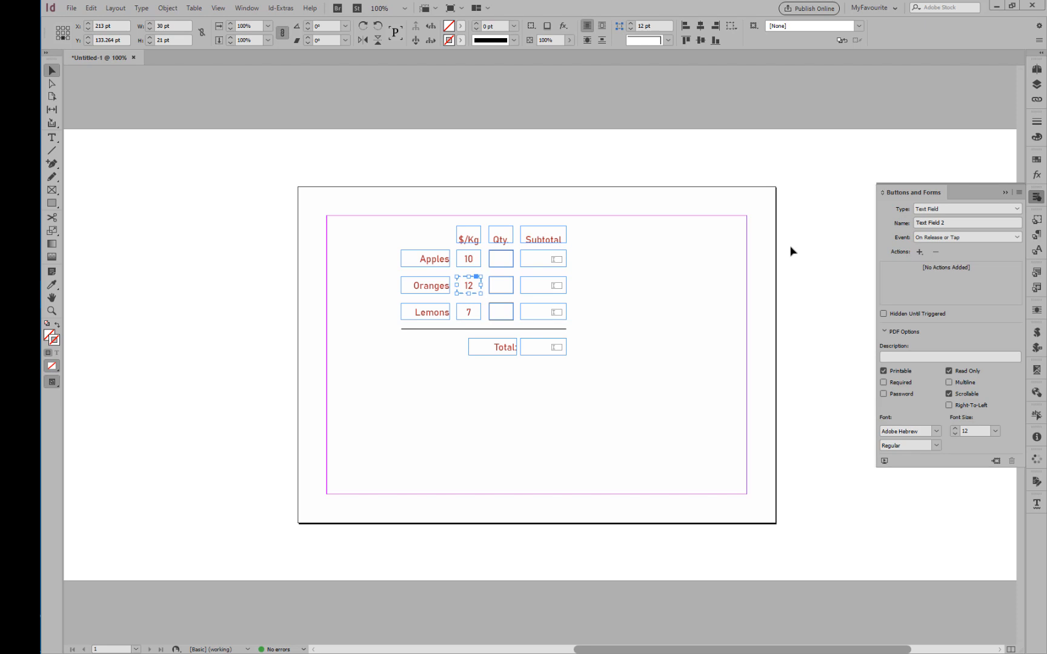
{"action": "left_click", "coordinate": [470, 263]}
{"action": "left_click", "coordinate": [498, 265]}
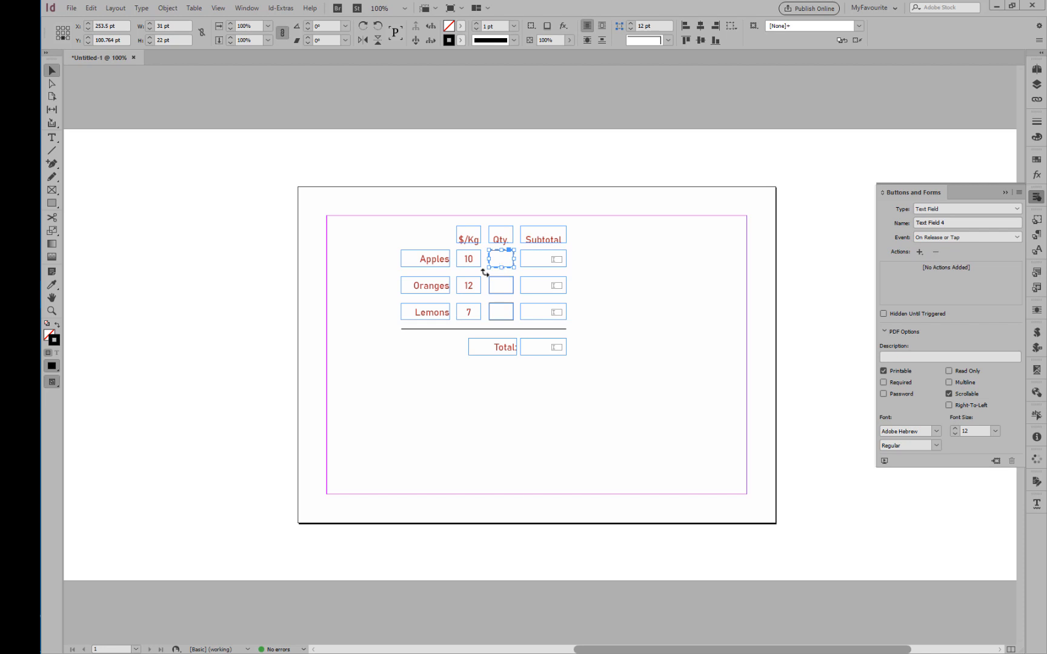
{"action": "left_click", "coordinate": [470, 284]}
{"action": "left_click", "coordinate": [500, 285]}
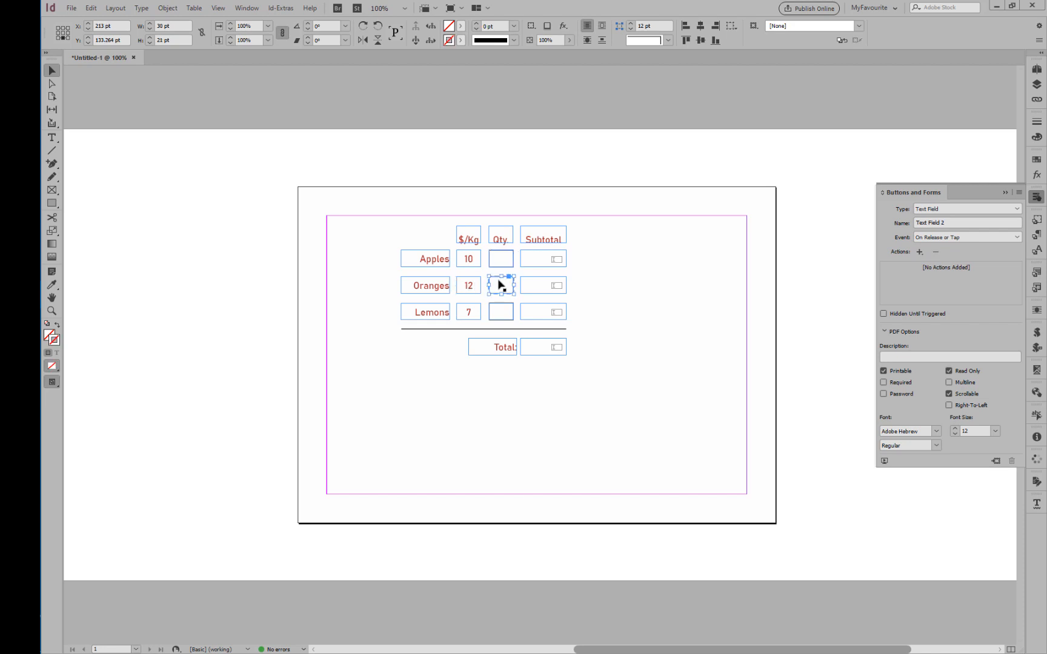
{"action": "left_click", "coordinate": [468, 313]}
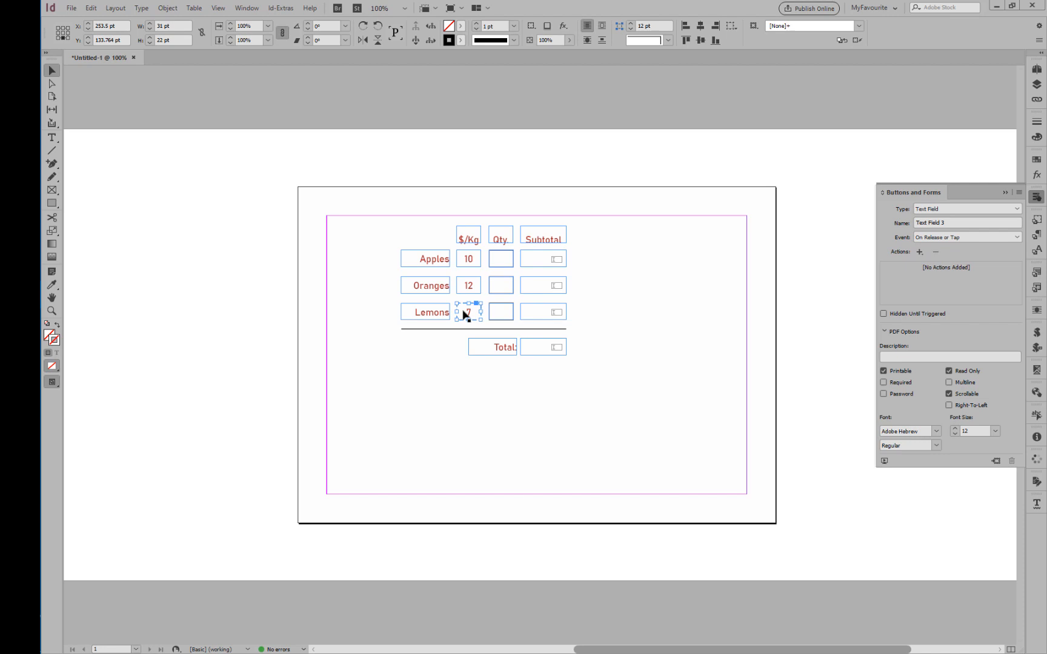
{"action": "left_click", "coordinate": [504, 309]}
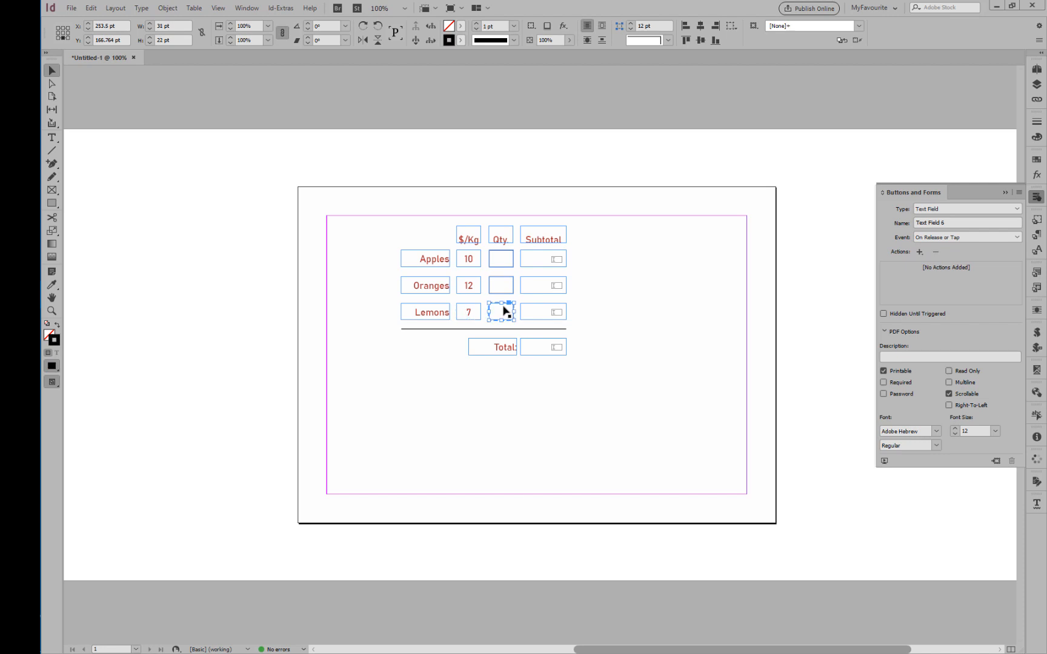
Run the FormMakerAssistantVersion1.0.jsx script and move its dialog clear of the form fields.
{"action": "left_click", "coordinate": [535, 256]}
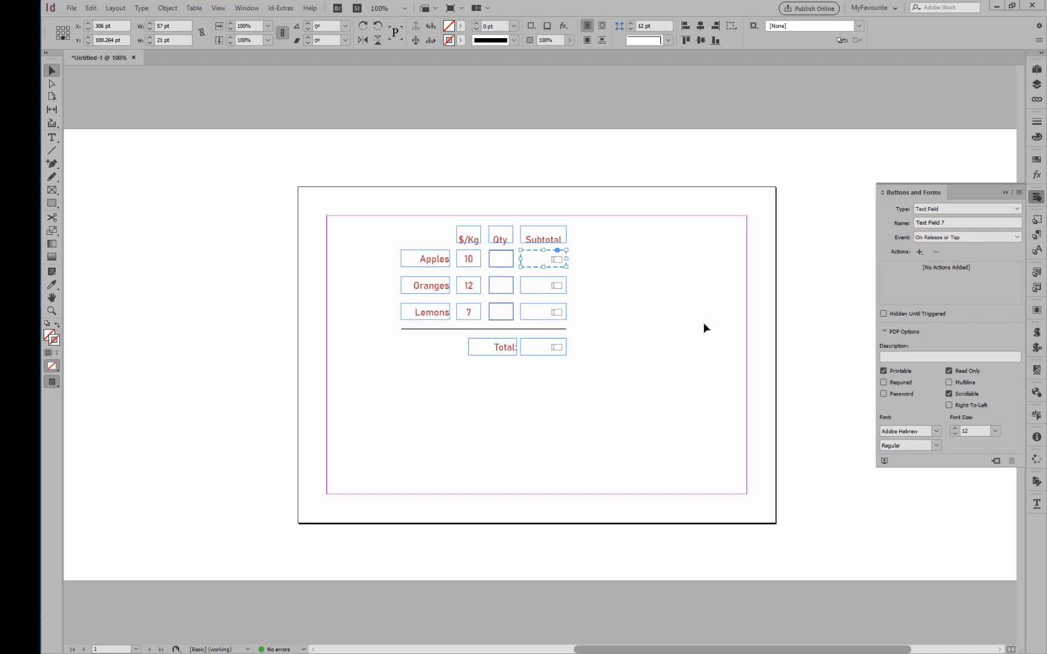
{"action": "left_click", "coordinate": [1037, 334]}
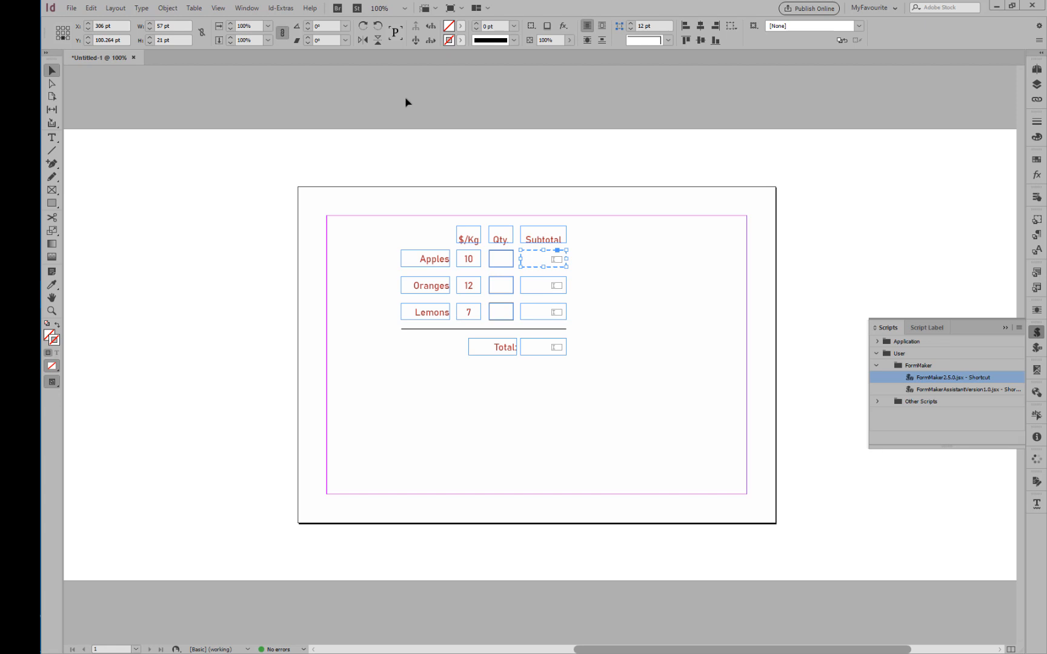
{"action": "left_click", "coordinate": [254, 7]}
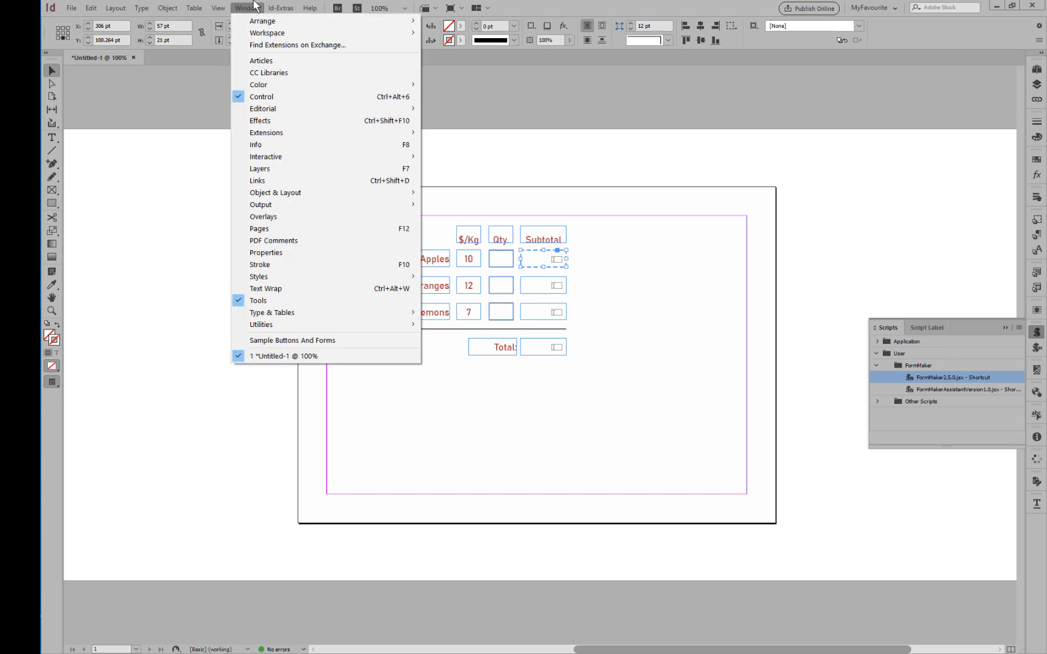
{"action": "mouse_move", "coordinate": [255, 327]}
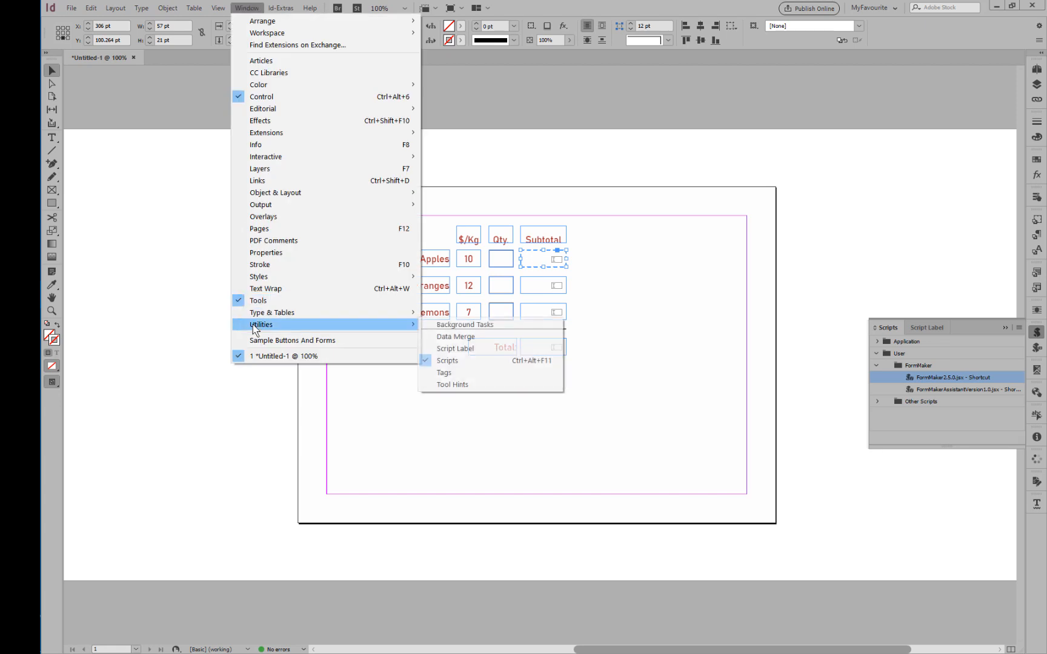
{"action": "left_click", "coordinate": [687, 389]}
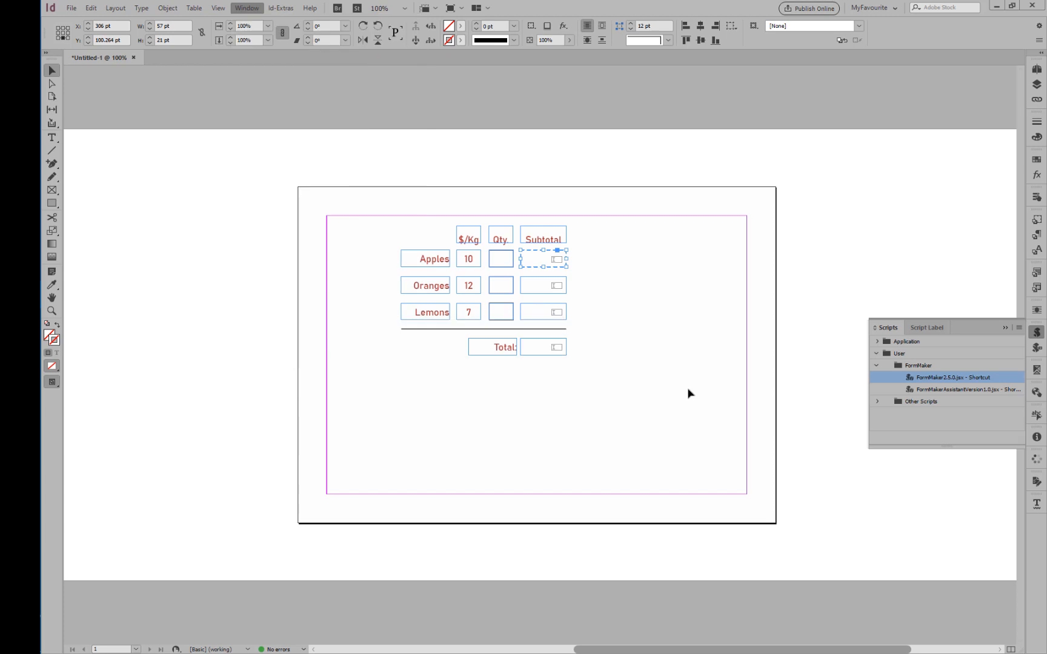
{"action": "left_click", "coordinate": [933, 390]}
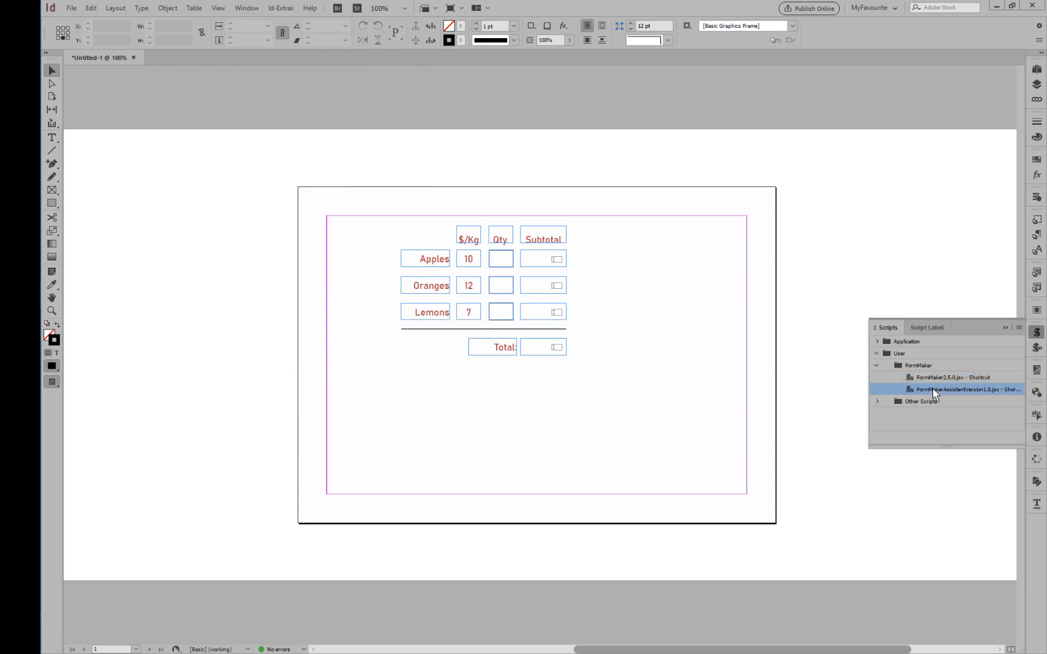
{"action": "double_click", "coordinate": [933, 391]}
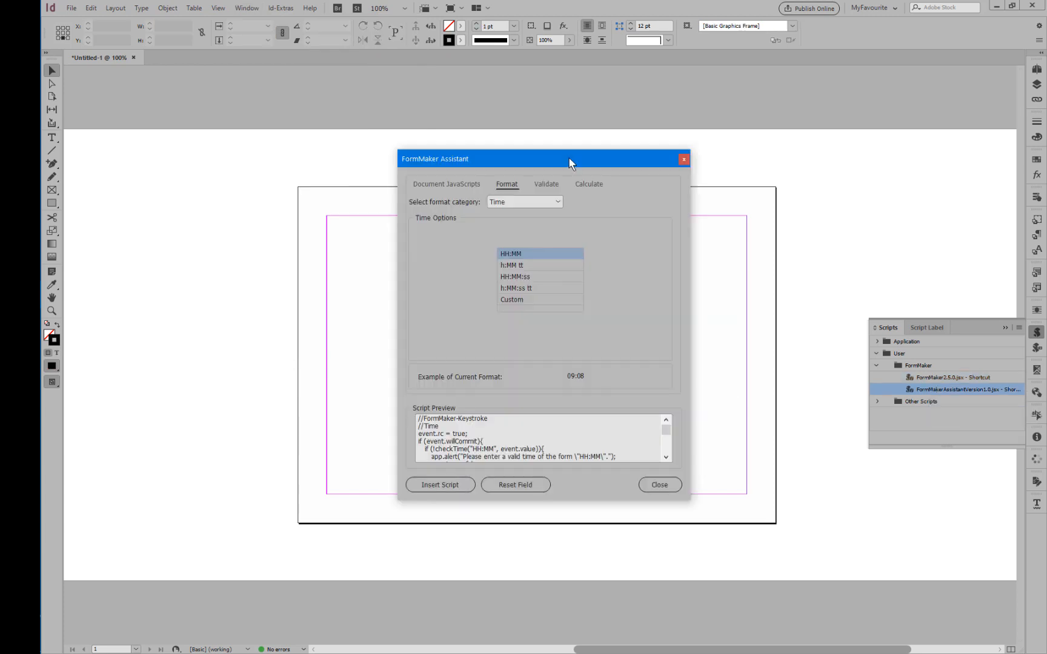
{"action": "left_click_drag", "start_coordinate": [570, 162], "coordinate": [778, 166]}
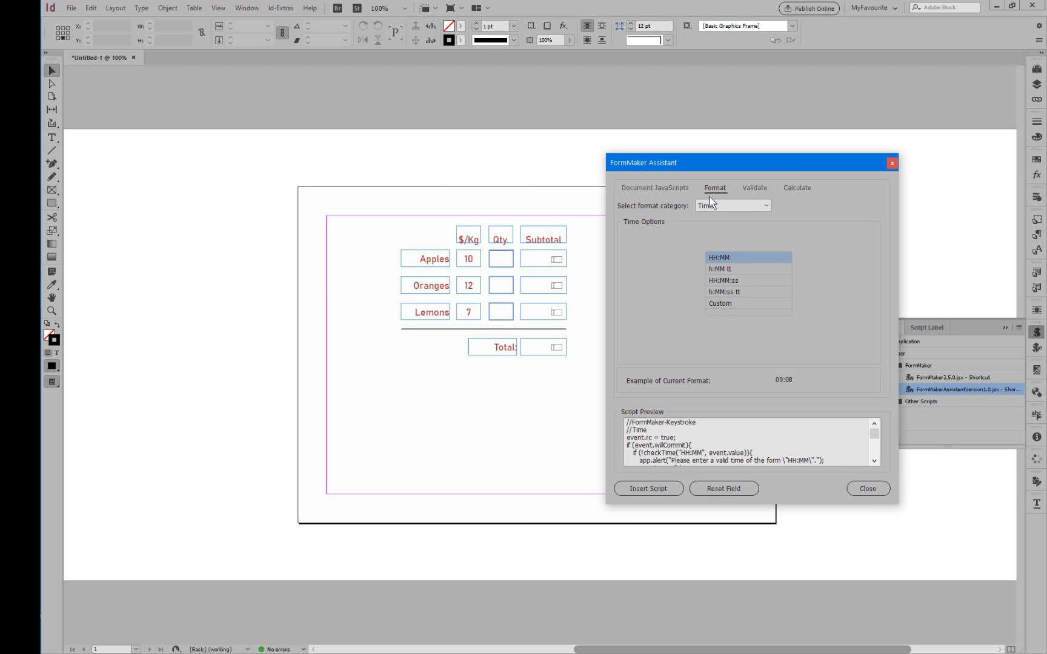
Insert a calculation script into the Apples subtotal field that returns the Product (×) of Text Field 1 and Text Field 4.
{"action": "left_click", "coordinate": [533, 265]}
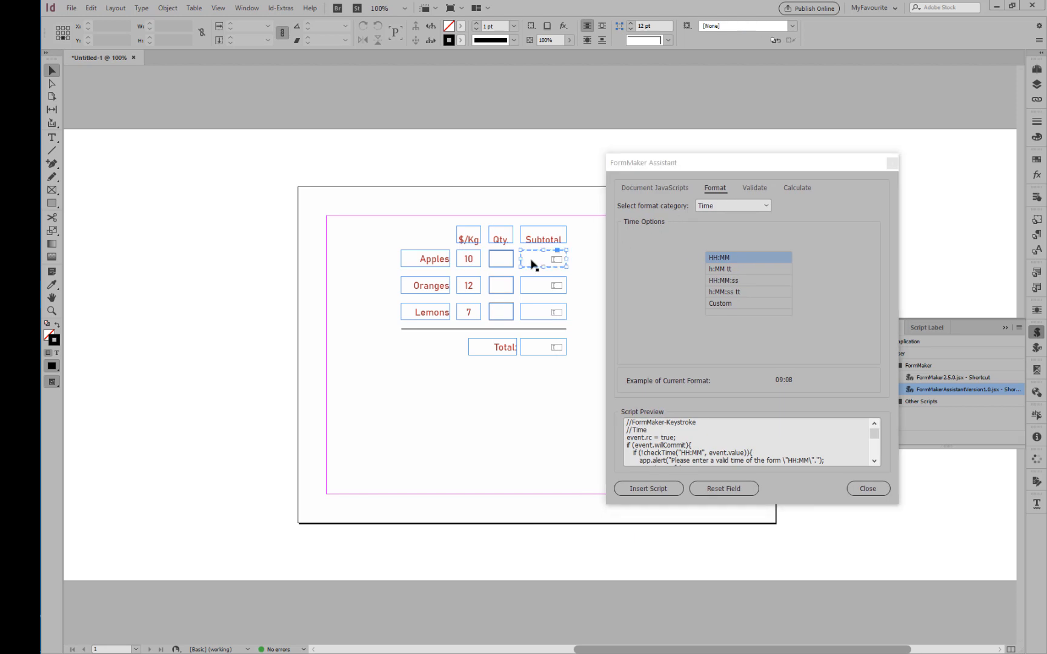
{"action": "left_click", "coordinate": [796, 189]}
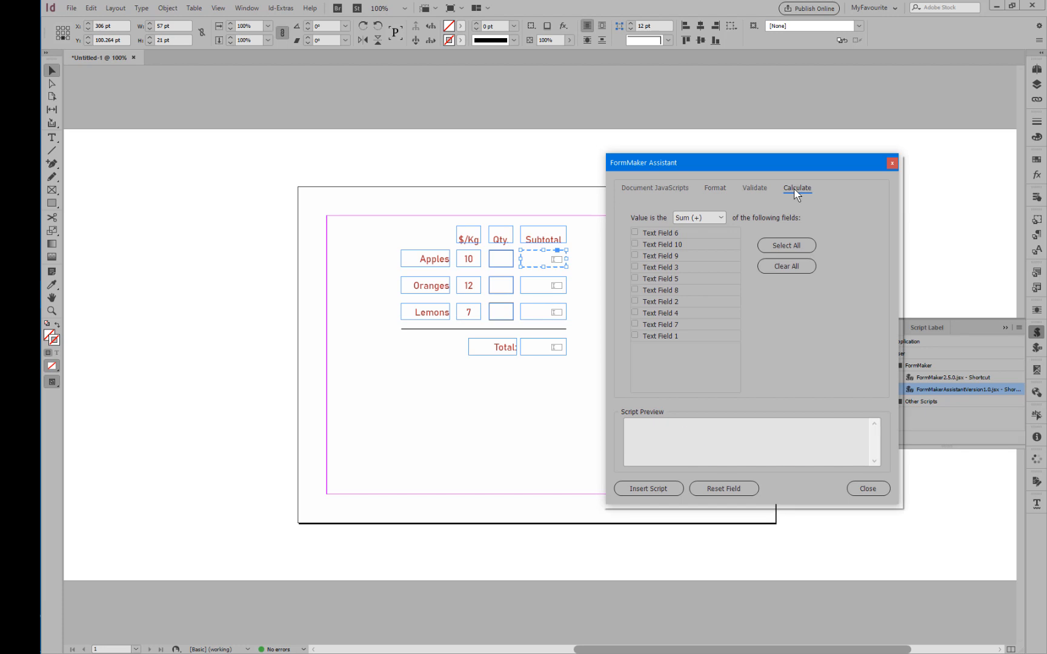
{"action": "left_click", "coordinate": [707, 222]}
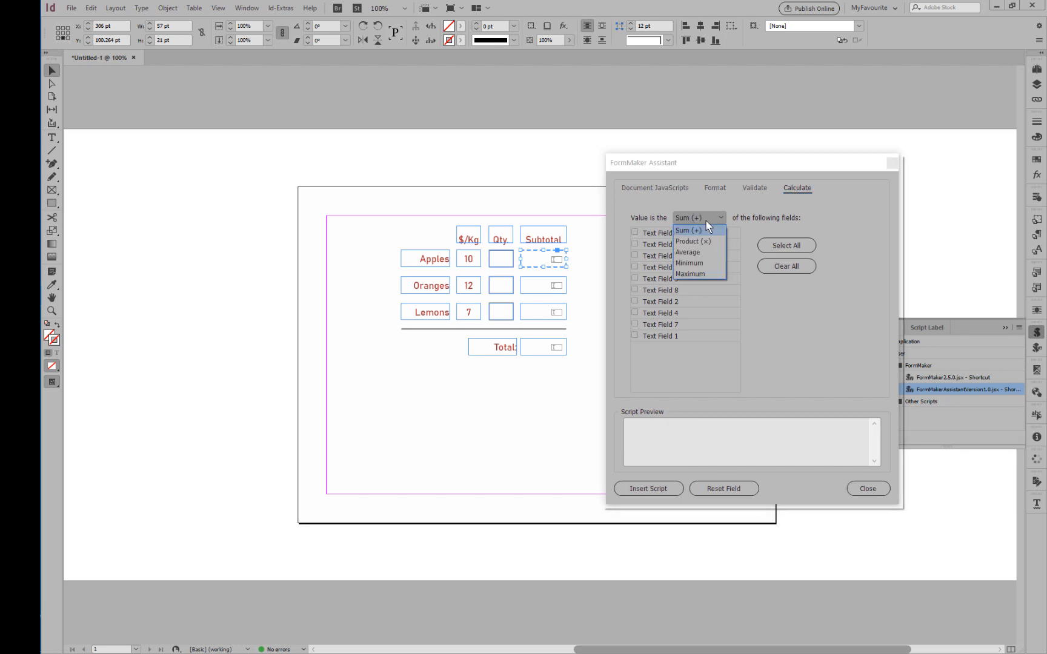
{"action": "left_click", "coordinate": [696, 244]}
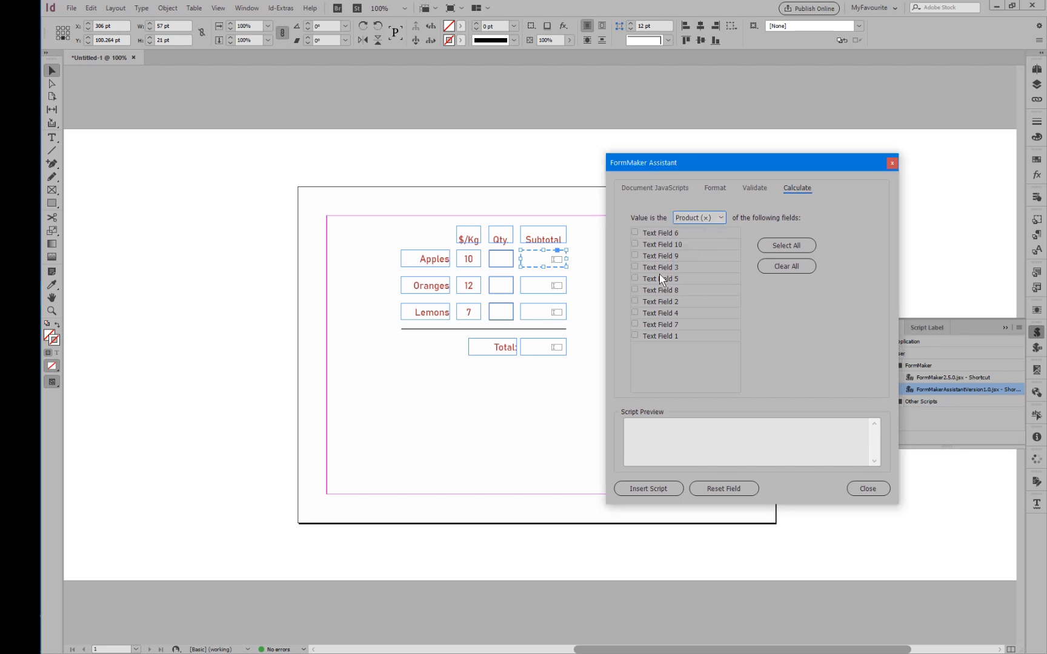
{"action": "left_click", "coordinate": [635, 337]}
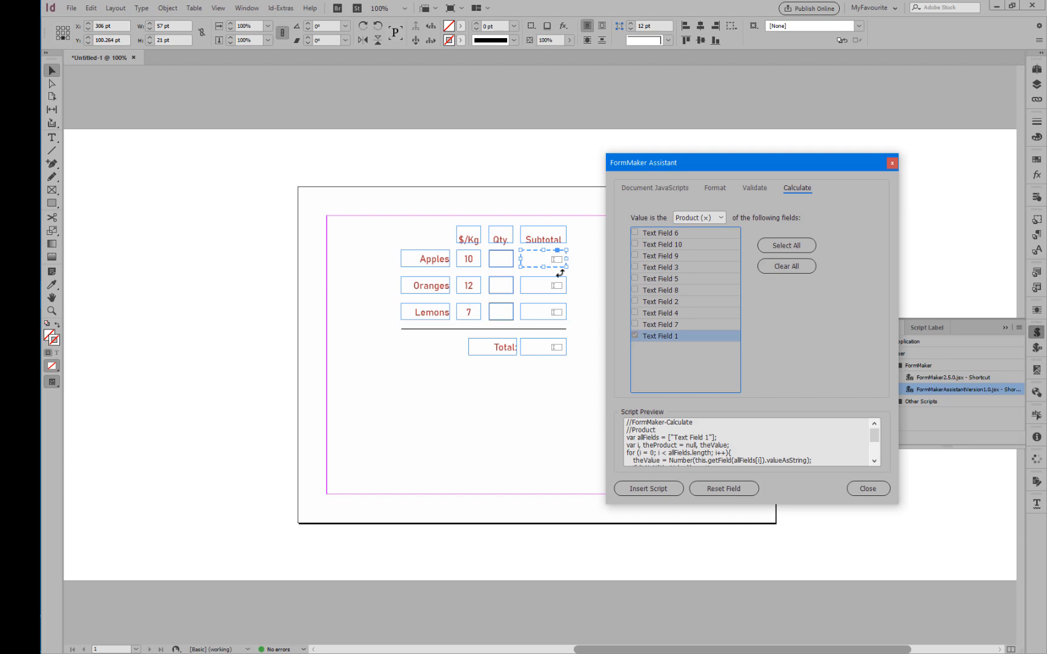
{"action": "left_click", "coordinate": [635, 314]}
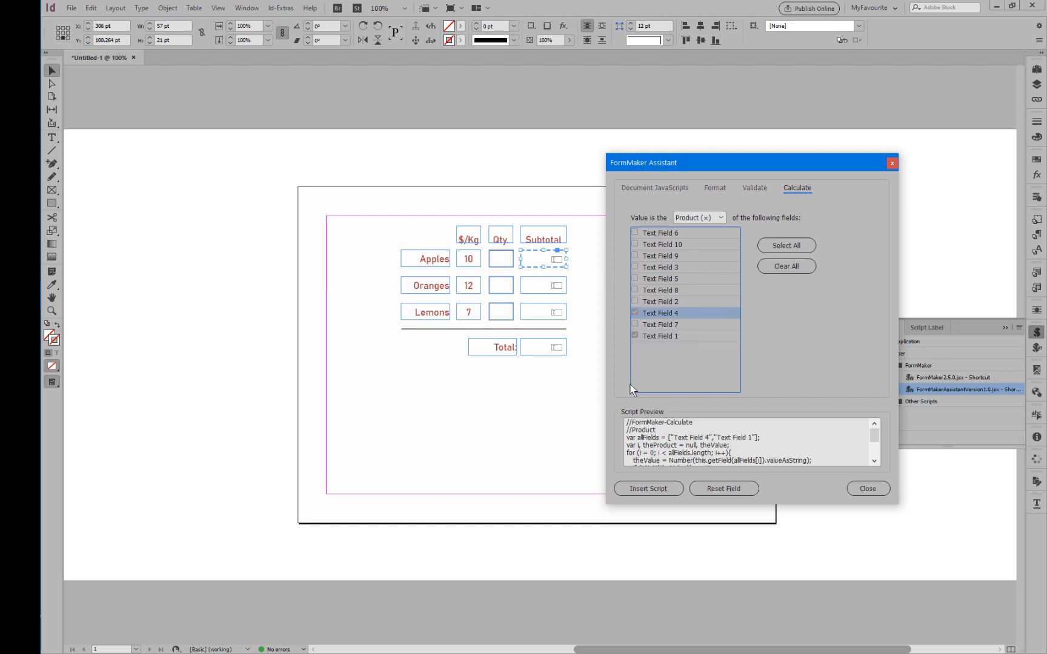
{"action": "left_click", "coordinate": [648, 494]}
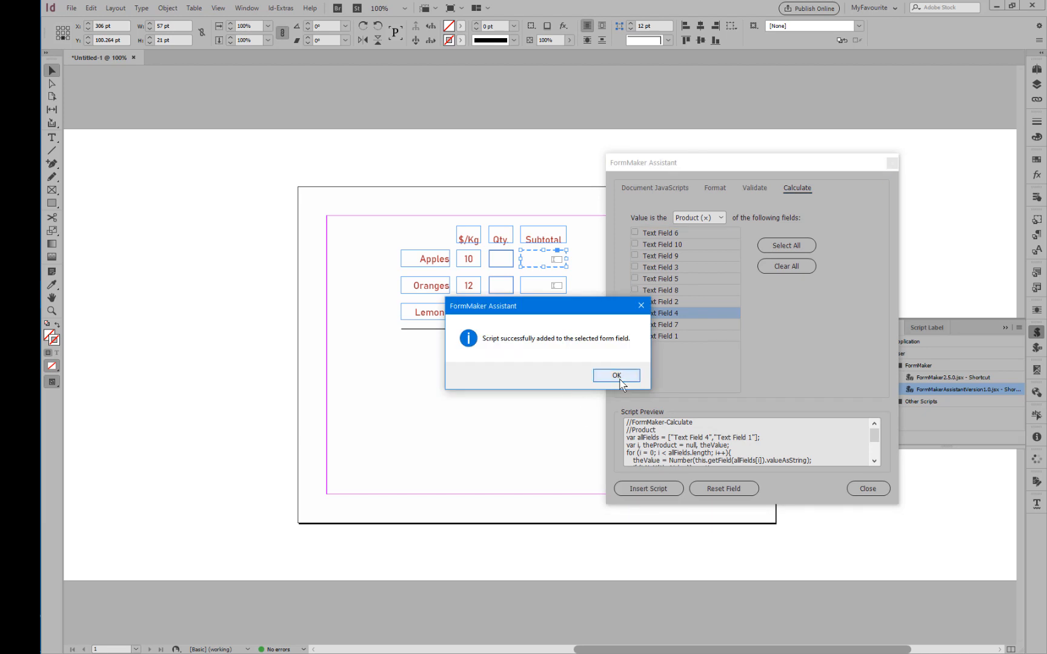
{"action": "left_click", "coordinate": [617, 376]}
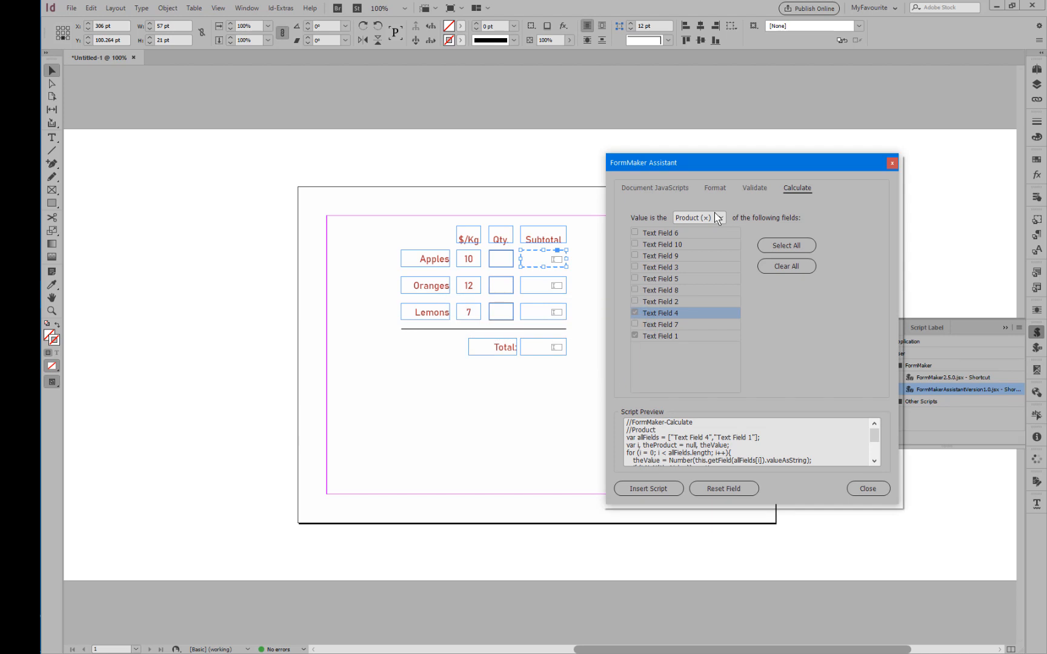
Compare the Apples subtotal field's script label with the assistant's script preview and with the Oranges subtotal field's label.
{"action": "left_click_drag", "start_coordinate": [743, 168], "coordinate": [208, 144]}
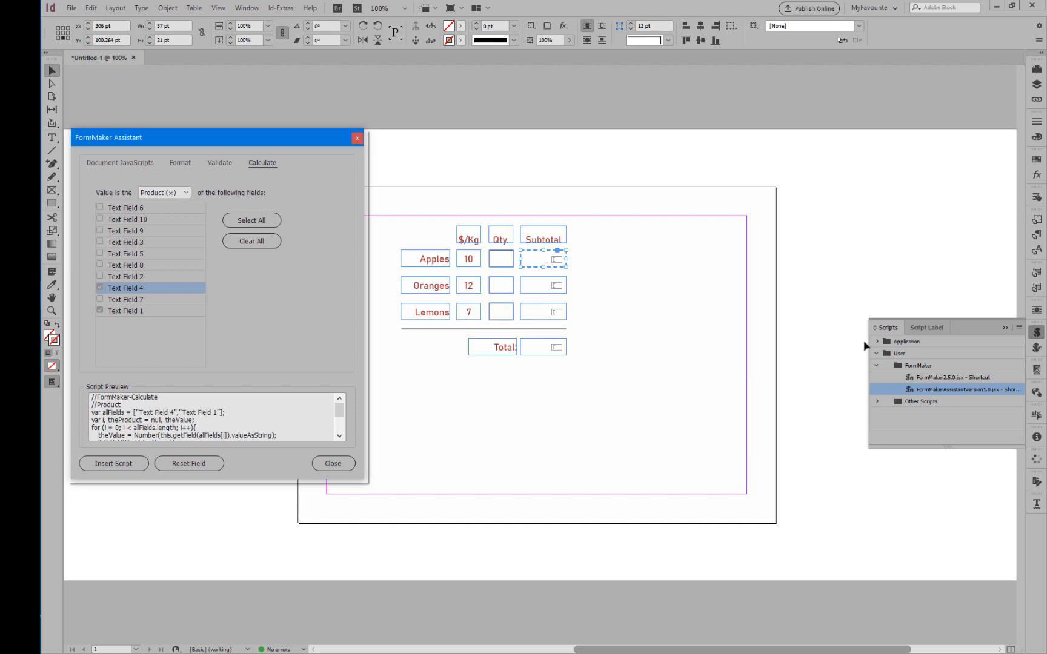
{"action": "left_click", "coordinate": [1037, 348]}
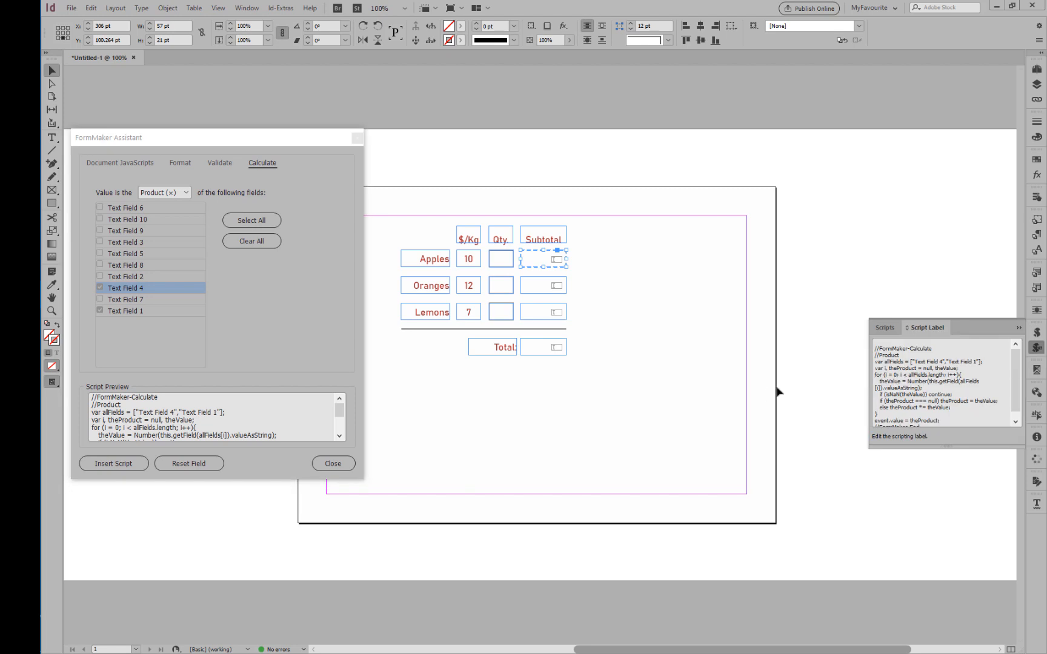
{"action": "left_click_drag", "start_coordinate": [117, 395], "coordinate": [136, 431]}
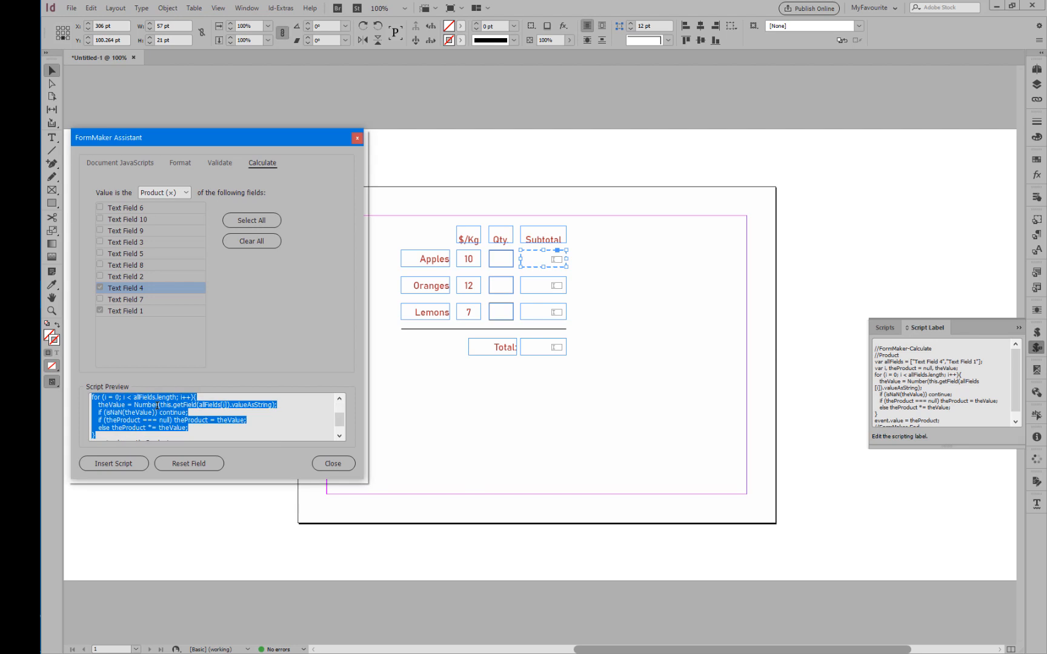
{"action": "scroll", "coordinate": [158, 405], "scroll_direction": "down", "scroll_amount": 1}
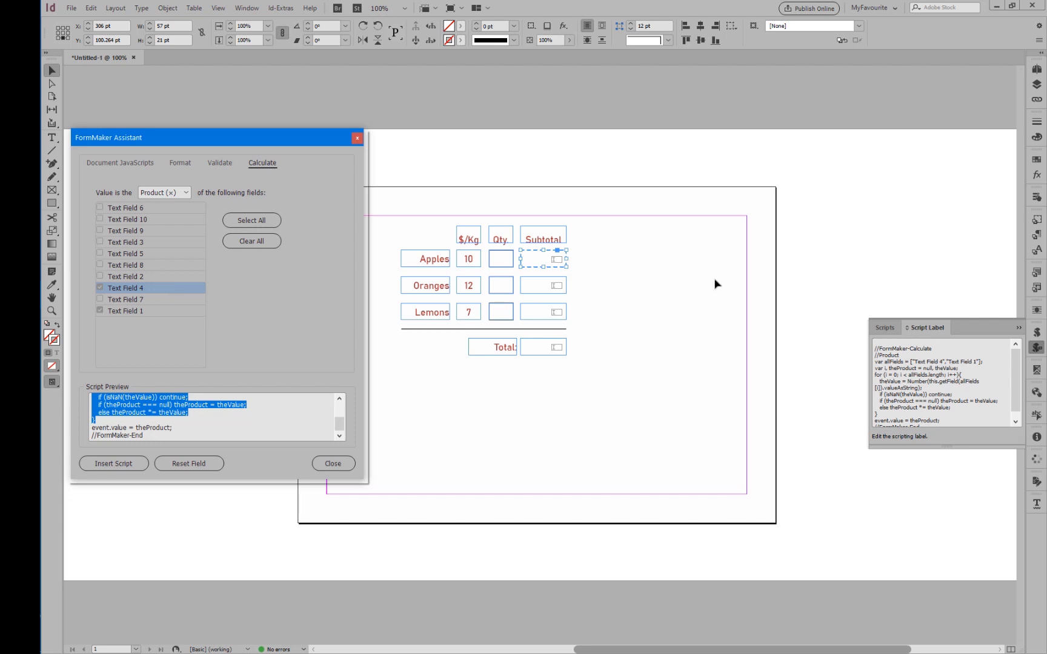
{"action": "left_click", "coordinate": [543, 265]}
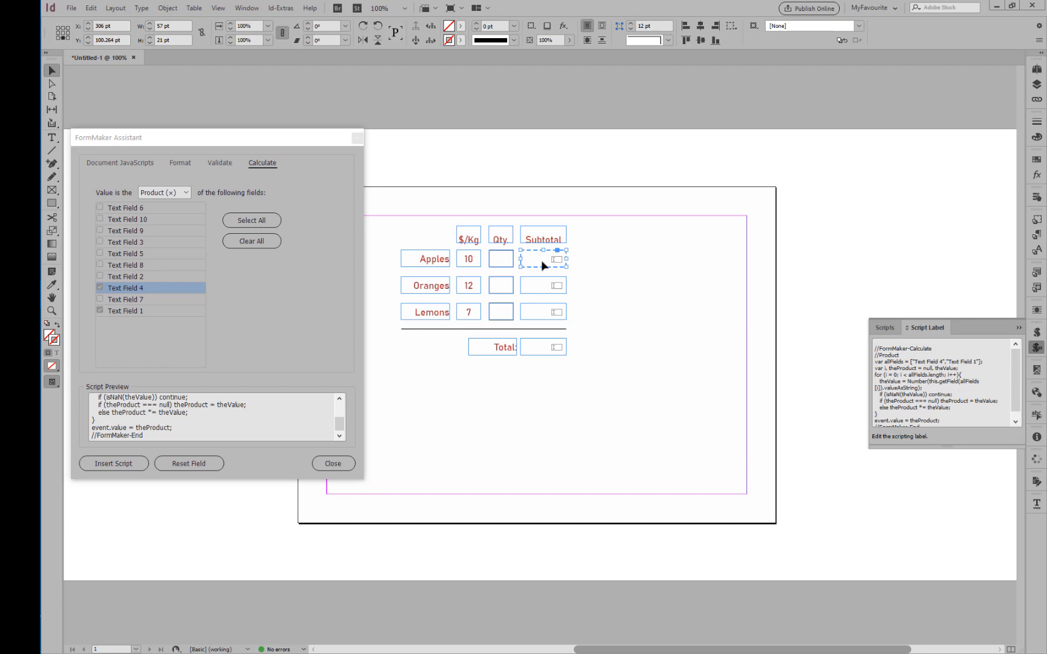
{"action": "left_click", "coordinate": [606, 287]}
{"action": "left_click", "coordinate": [538, 285]}
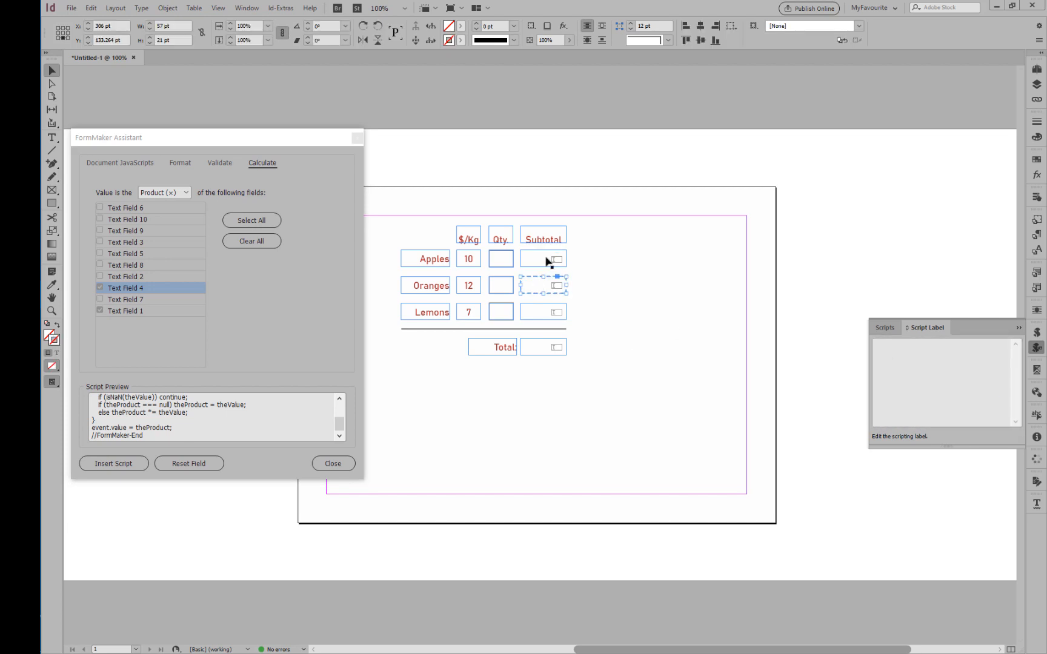
{"action": "left_click", "coordinate": [541, 259]}
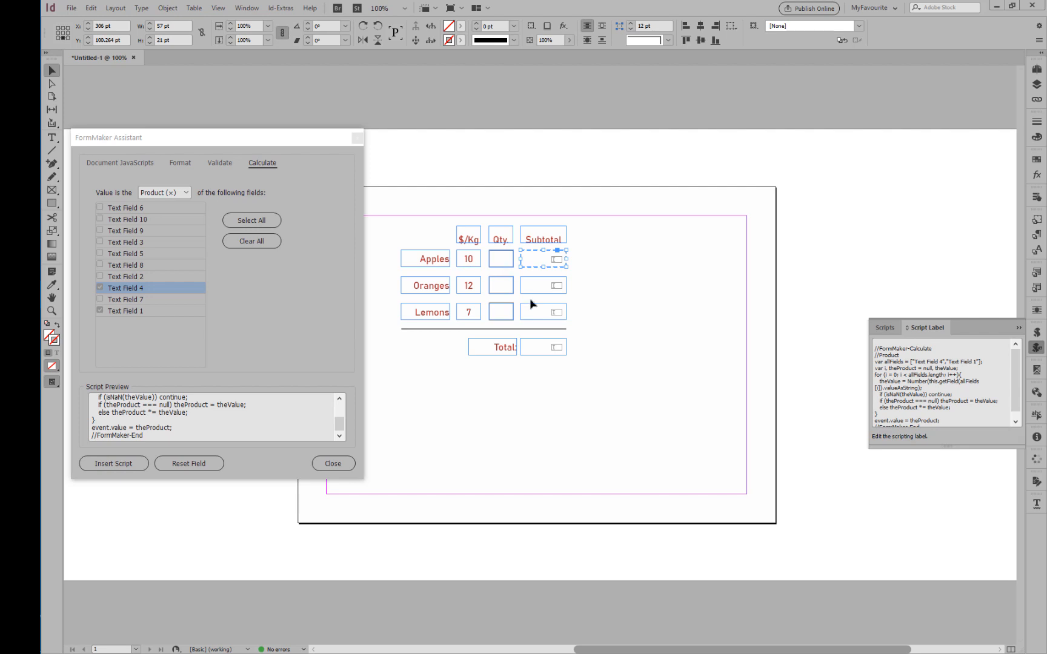
Insert a calculation script into the Oranges subtotal field that returns the Product (×) of Text Field 2 and Text Field 5.
{"action": "left_click", "coordinate": [622, 320]}
{"action": "left_click", "coordinate": [538, 288]}
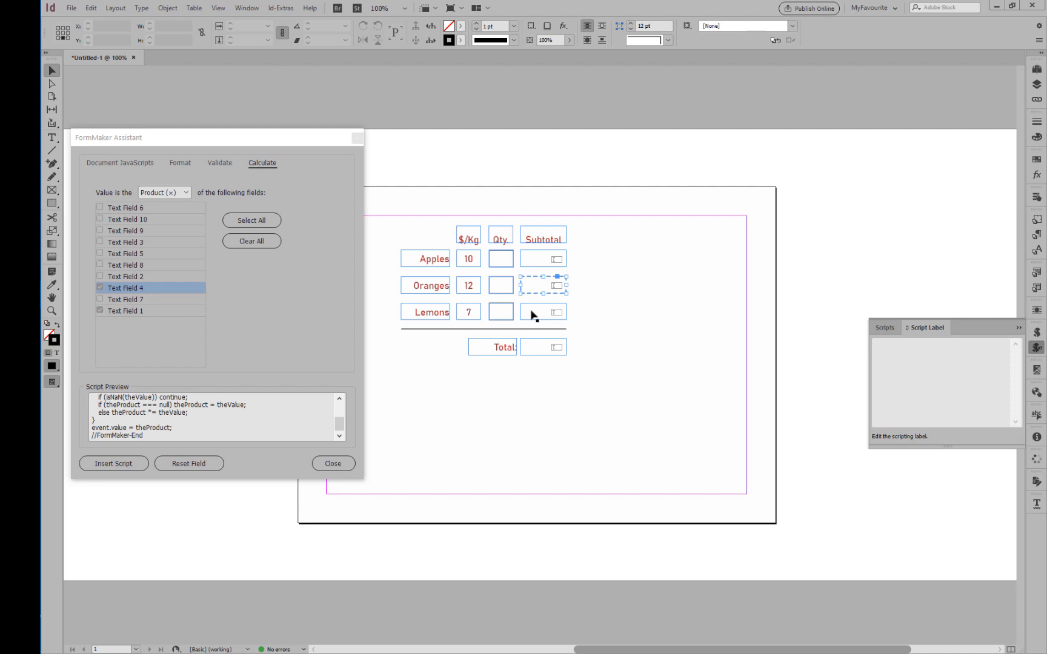
{"action": "left_click", "coordinate": [106, 290]}
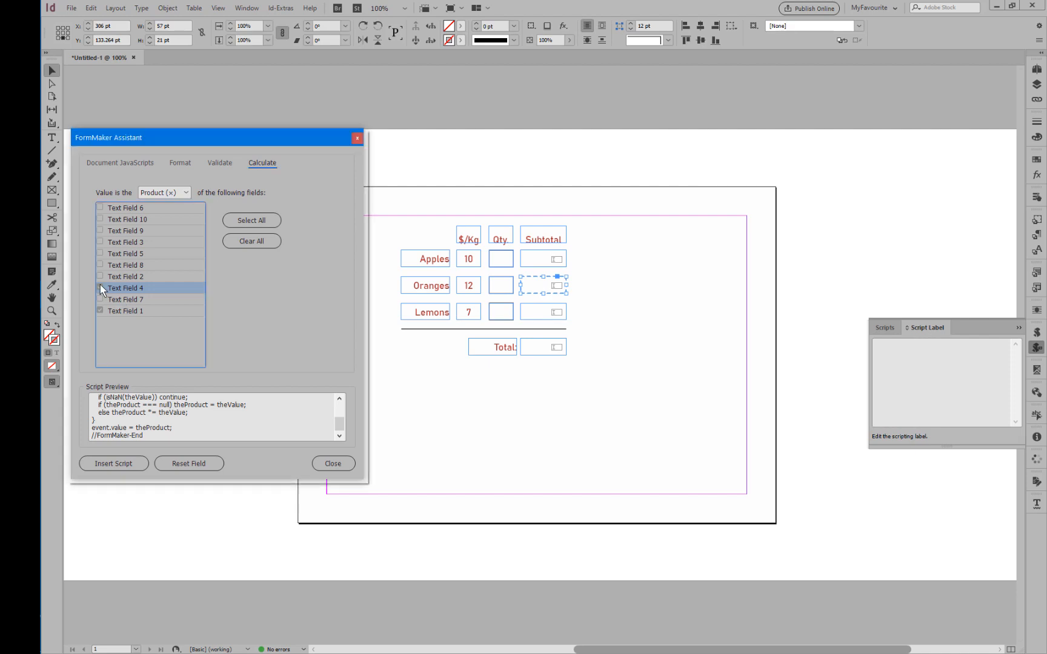
{"action": "left_click", "coordinate": [102, 315]}
{"action": "left_click", "coordinate": [101, 314]}
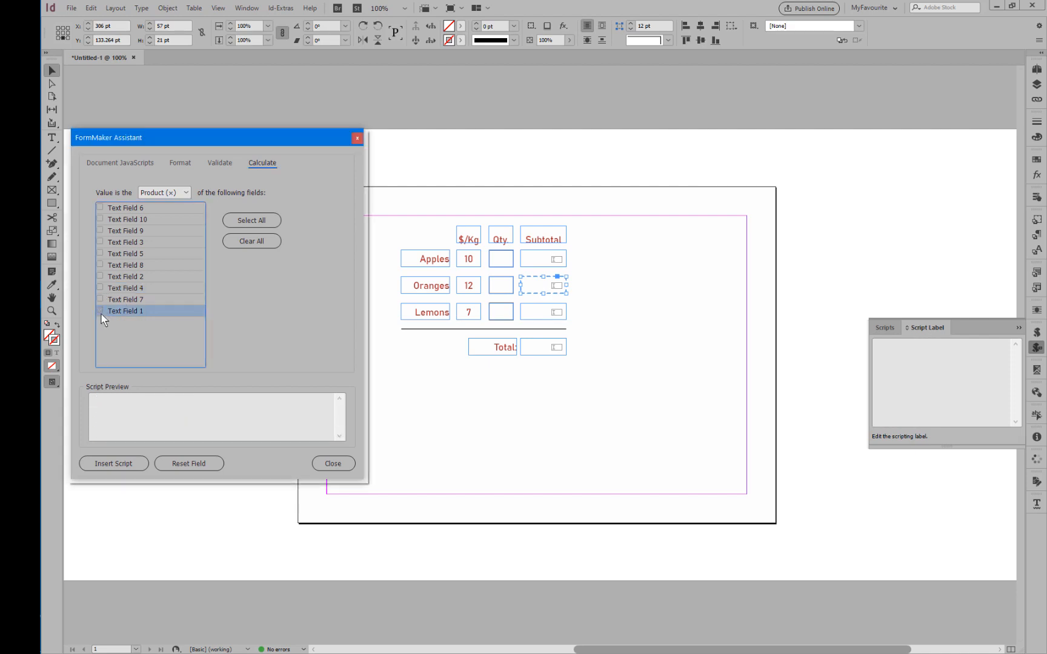
{"action": "left_click", "coordinate": [101, 277]}
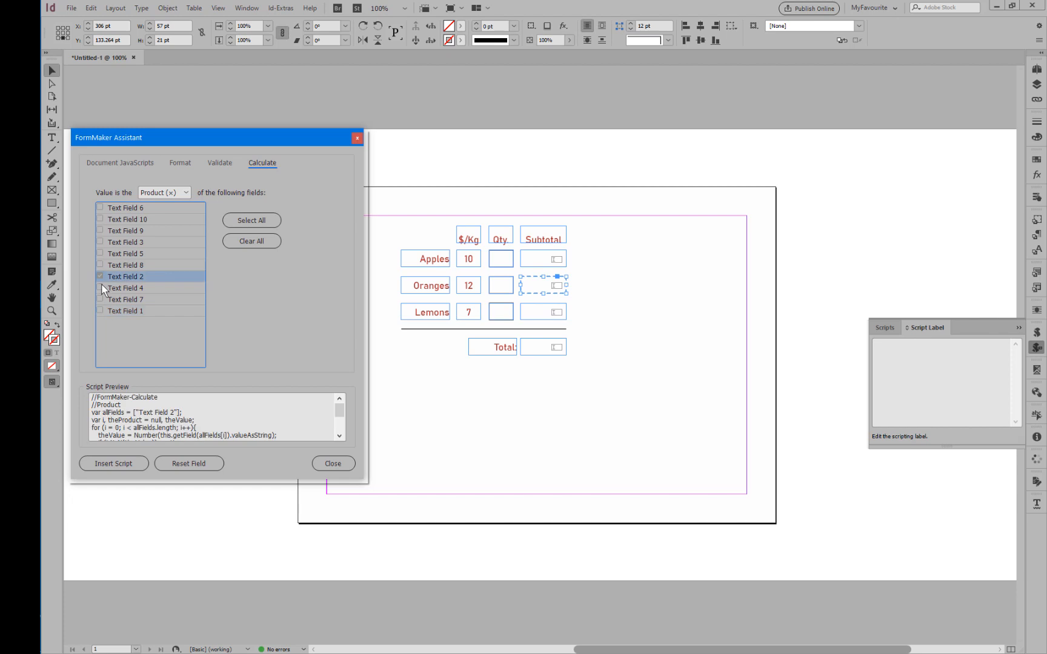
{"action": "left_click", "coordinate": [101, 255]}
{"action": "left_click", "coordinate": [101, 254]}
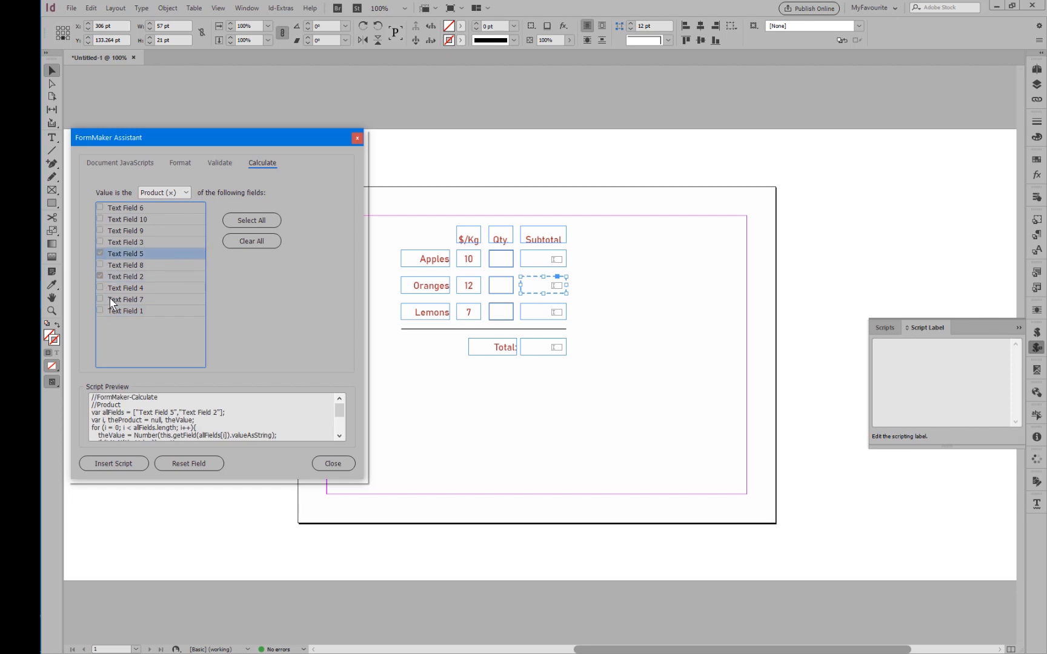
{"action": "left_click", "coordinate": [107, 464]}
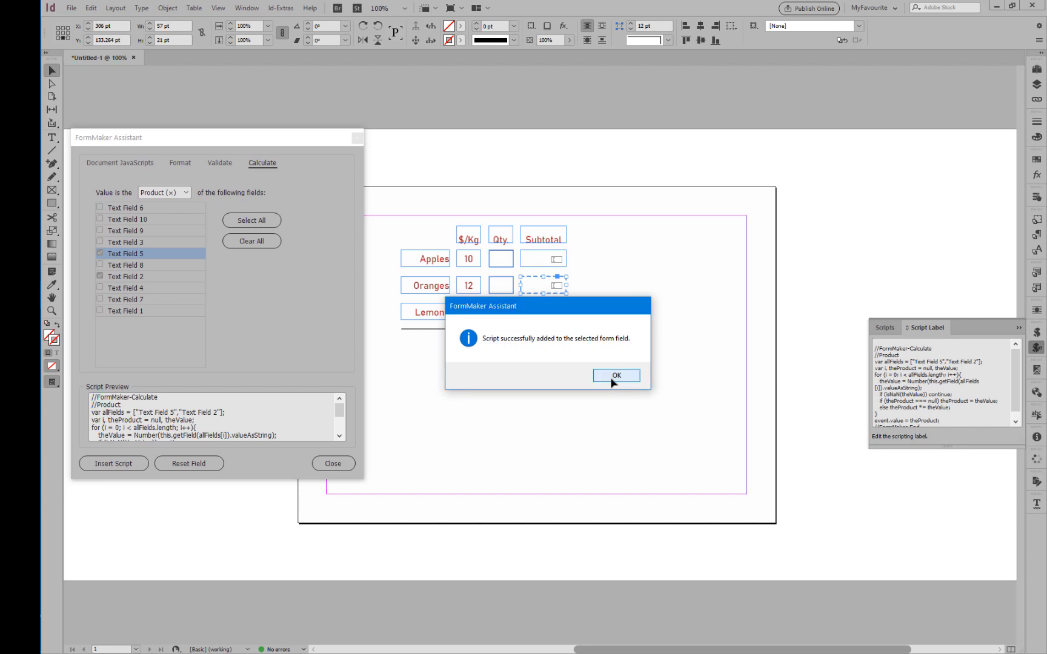
{"action": "left_click", "coordinate": [613, 376]}
Insert a calculation script into the Lemons subtotal field that returns the Product (×) of Text Field 3 and Text Field 6.
{"action": "left_click", "coordinate": [544, 318]}
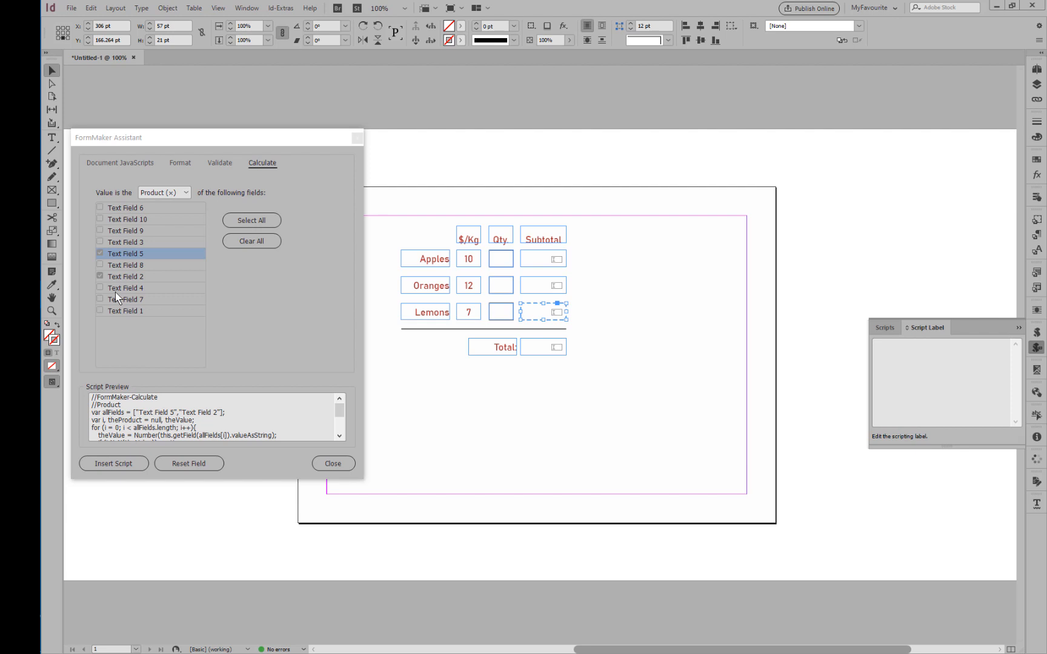
{"action": "left_click", "coordinate": [252, 242]}
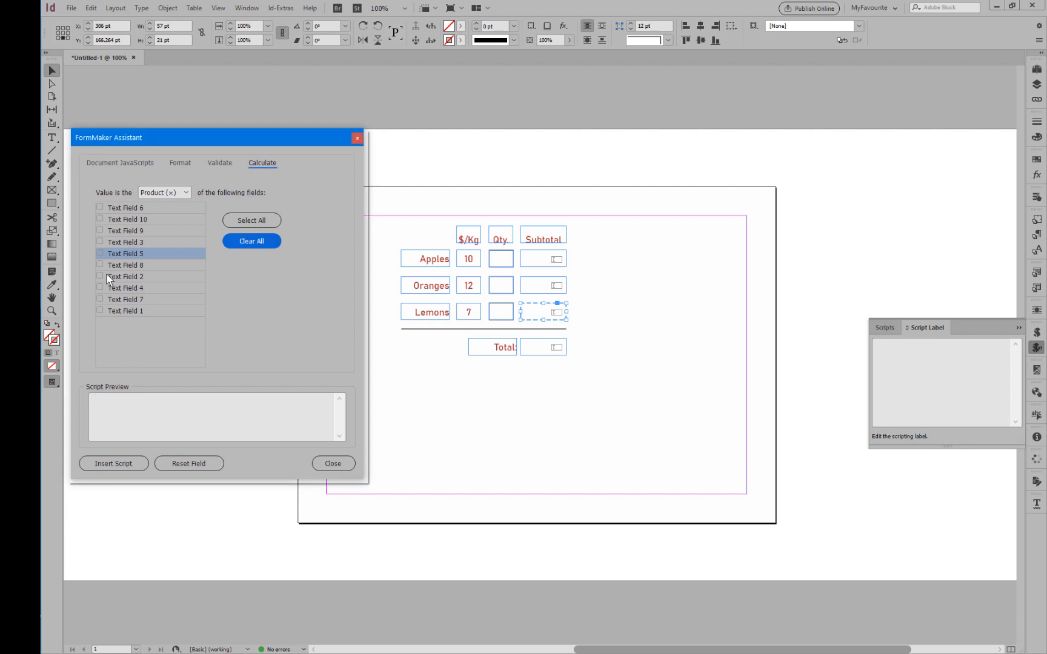
{"action": "left_click", "coordinate": [100, 242]}
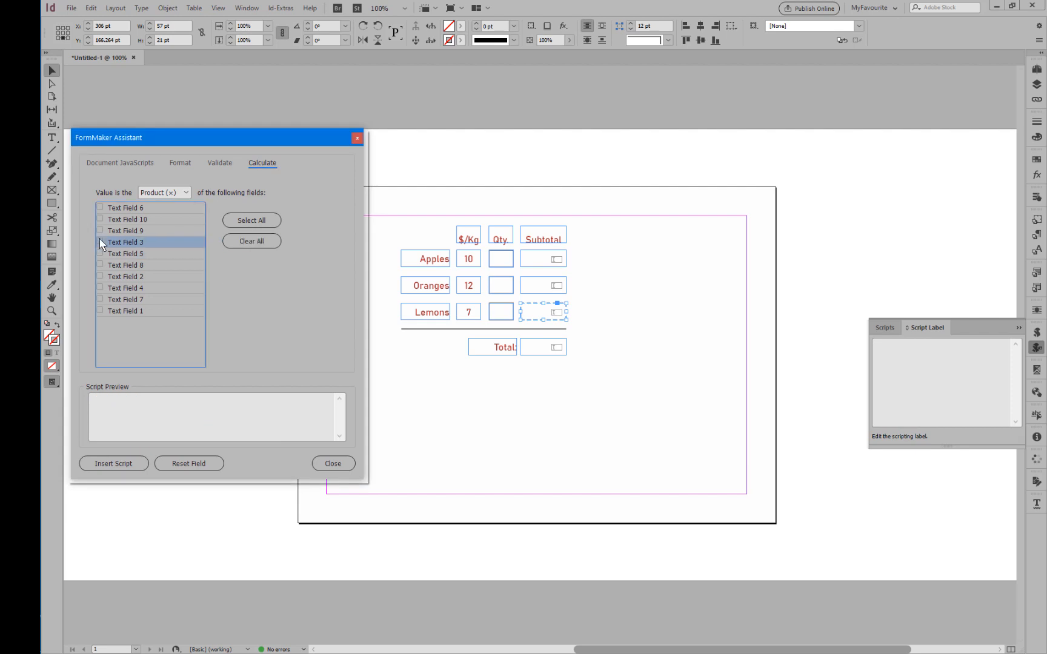
{"action": "left_click", "coordinate": [100, 208]}
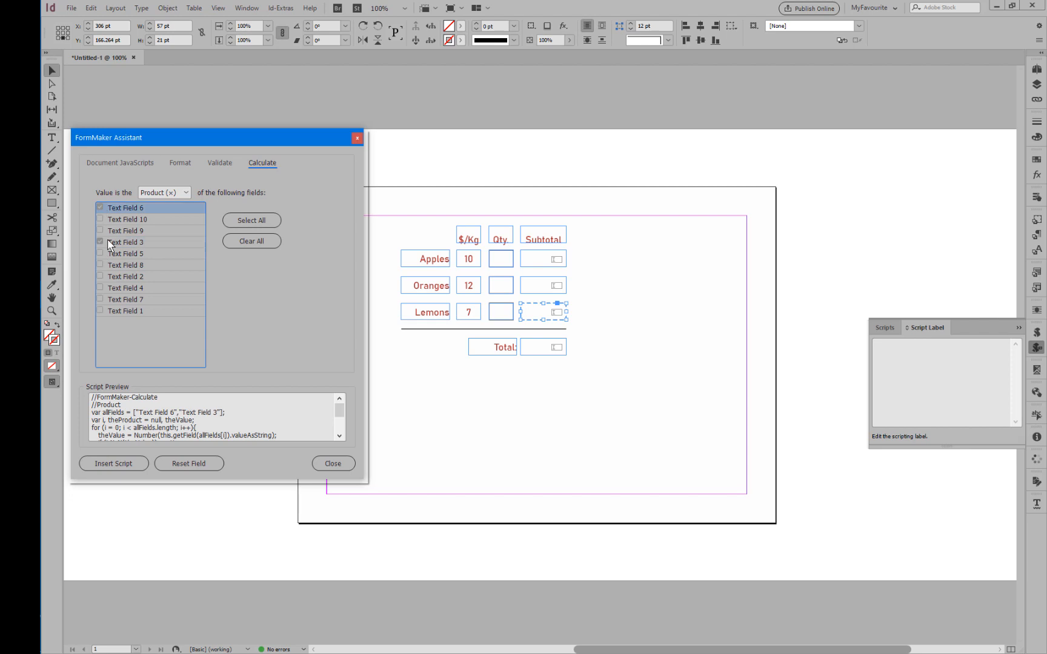
{"action": "left_click", "coordinate": [129, 468]}
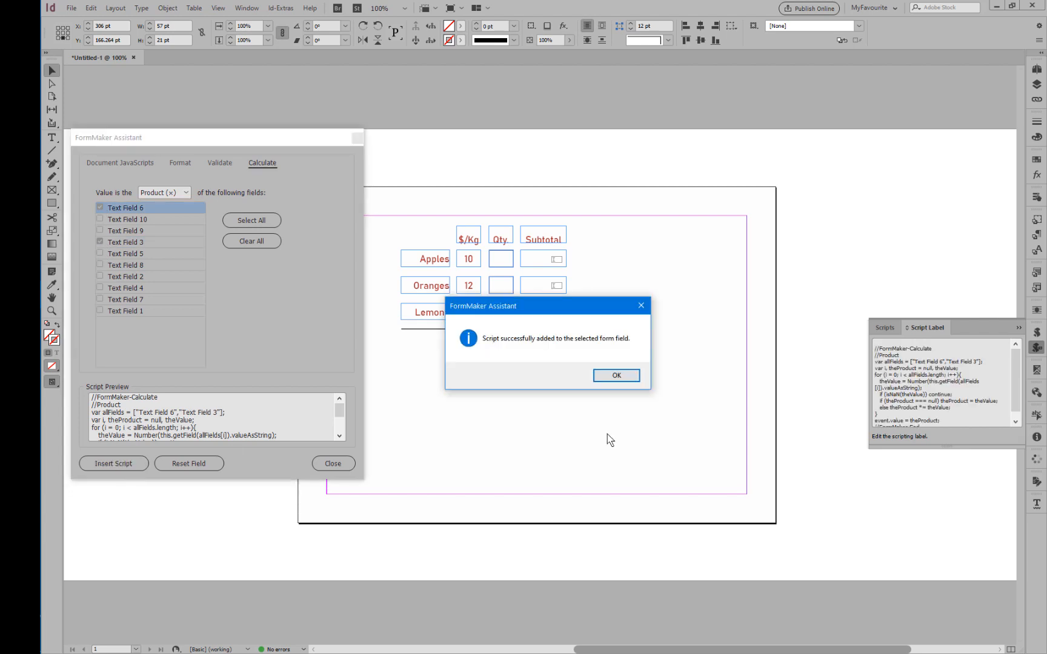
{"action": "left_click", "coordinate": [618, 376]}
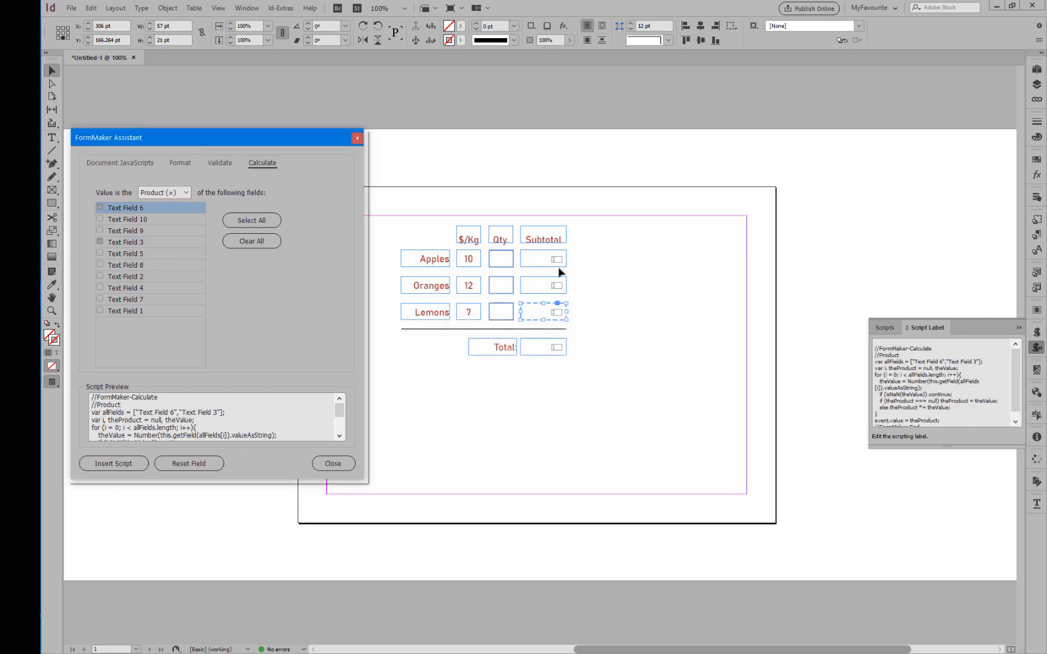
Check the form field names of the Apples, Oranges and Lemons subtotal fields.
{"action": "key", "text": "ctrl+e"}
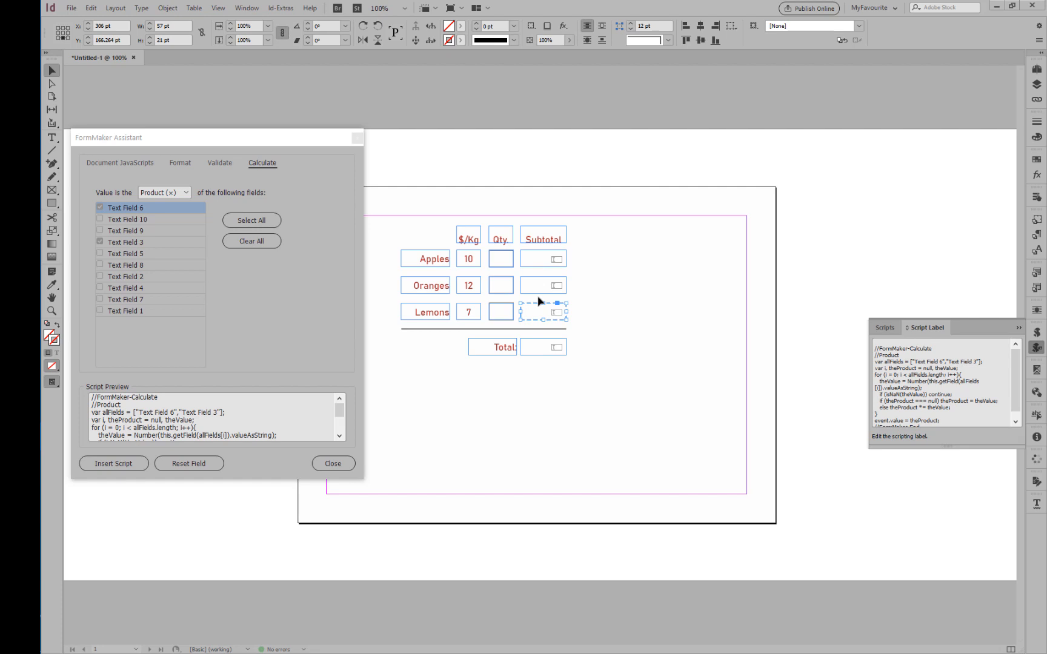
{"action": "left_click", "coordinate": [1037, 197]}
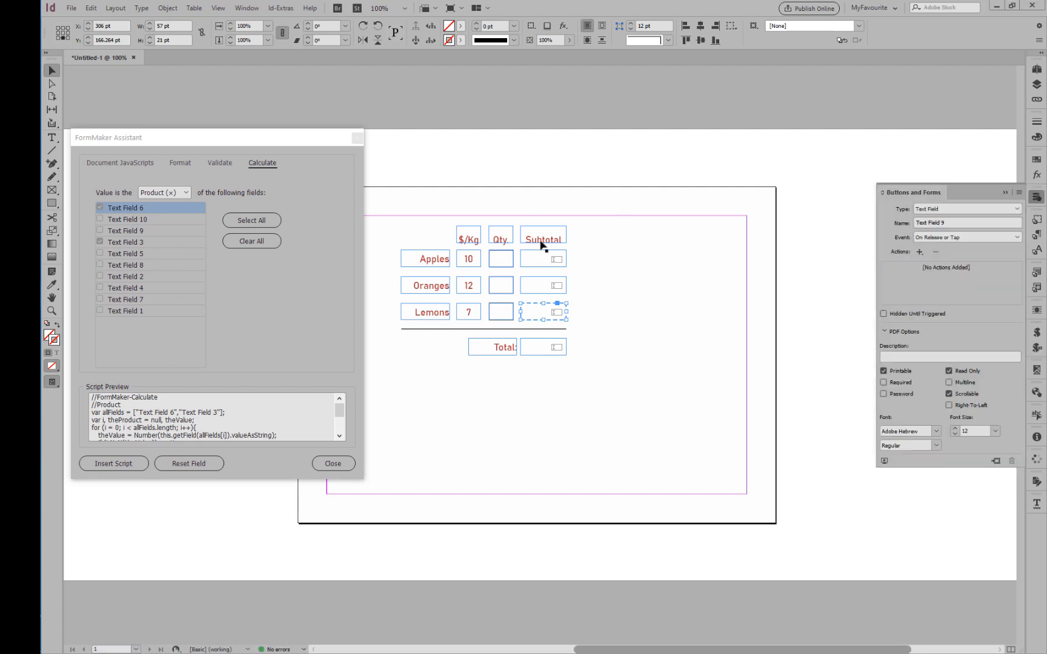
{"action": "left_click", "coordinate": [543, 260]}
{"action": "left_click", "coordinate": [534, 288]}
{"action": "left_click", "coordinate": [532, 318]}
{"action": "left_click", "coordinate": [1037, 197]}
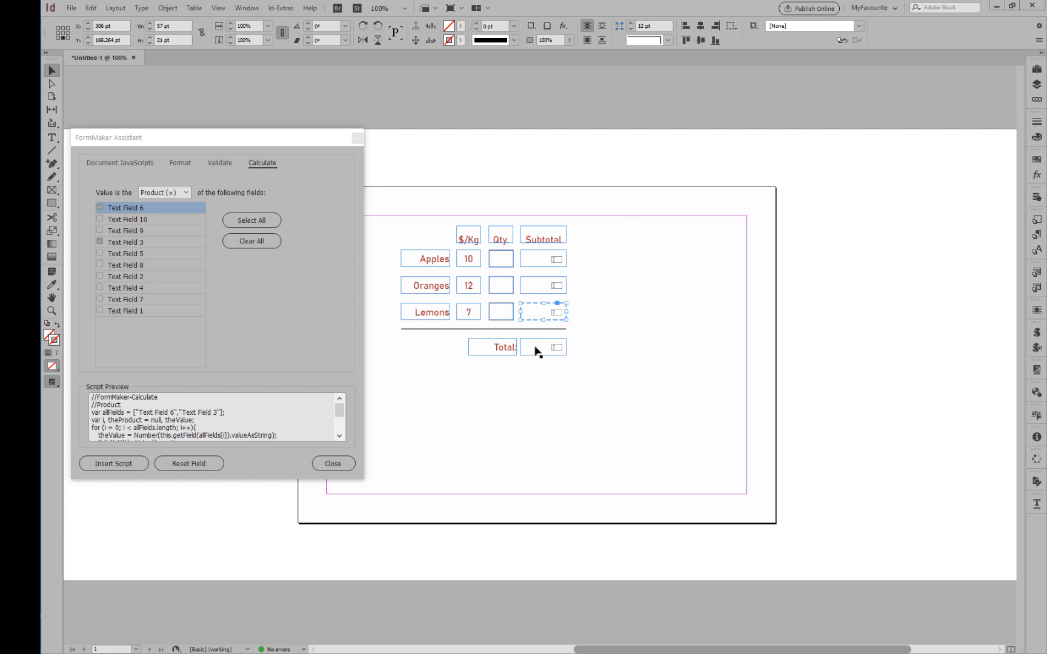
Insert a calculation script into the Total field that returns the Sum (+) of Text Field 7, Text Field 8 and Text Field 9.
{"action": "left_click", "coordinate": [534, 346]}
{"action": "left_click", "coordinate": [252, 242]}
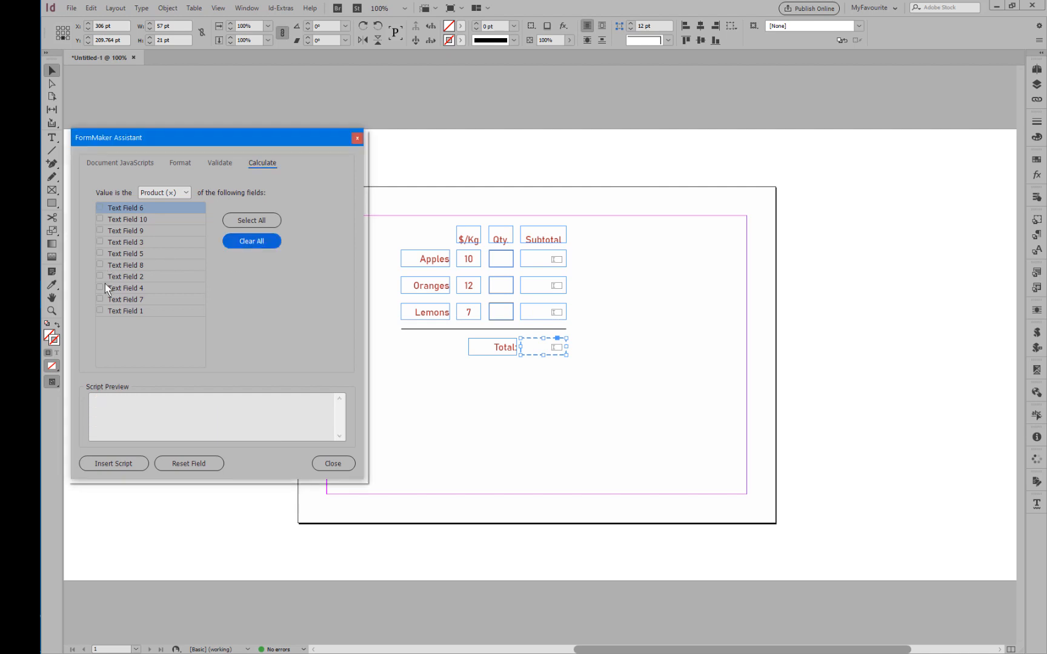
{"action": "left_click", "coordinate": [101, 300]}
{"action": "left_click", "coordinate": [100, 265]}
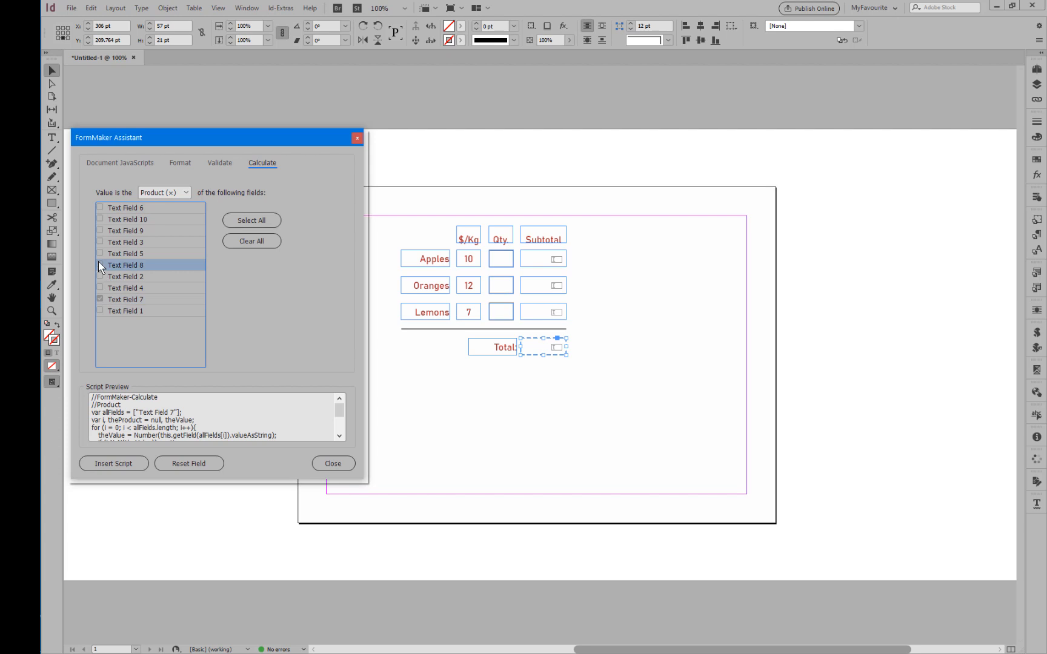
{"action": "left_click", "coordinate": [101, 230]}
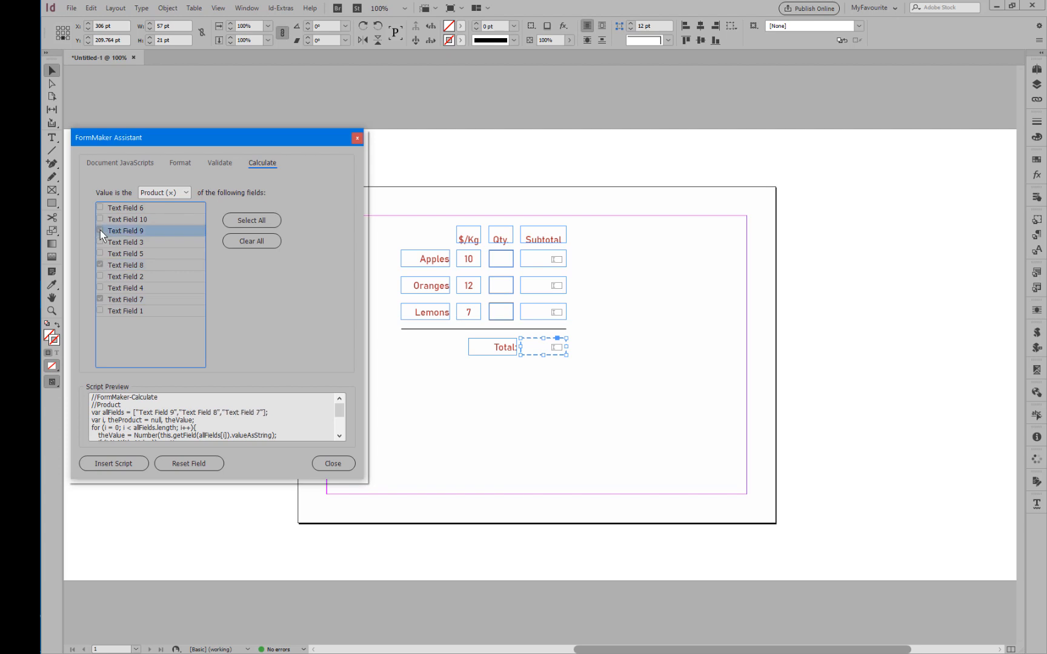
{"action": "left_click", "coordinate": [164, 193]}
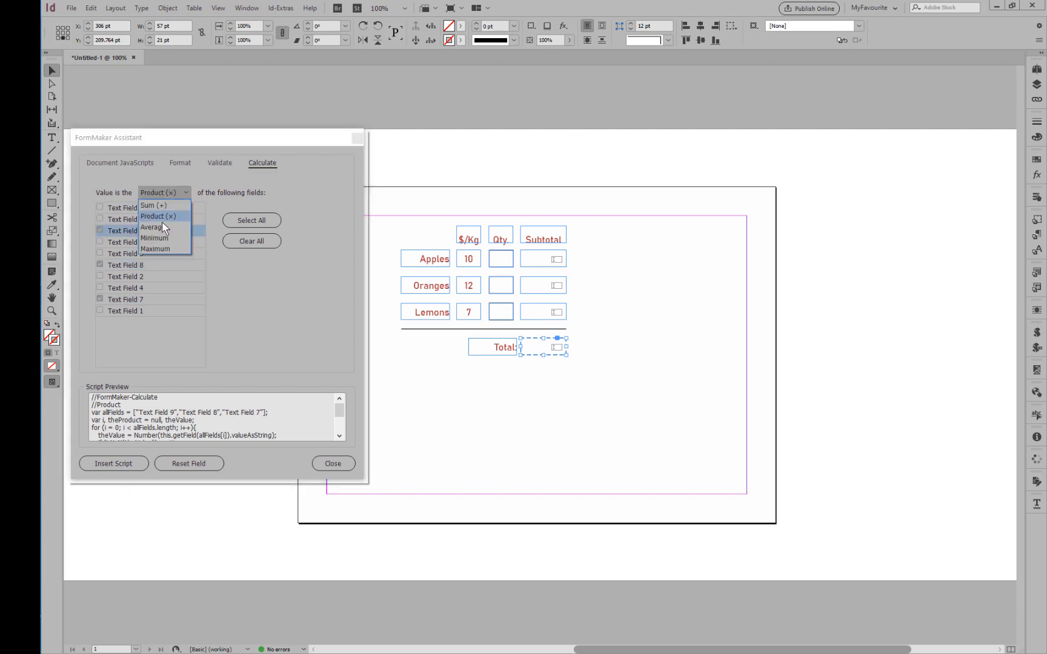
{"action": "left_click", "coordinate": [162, 205]}
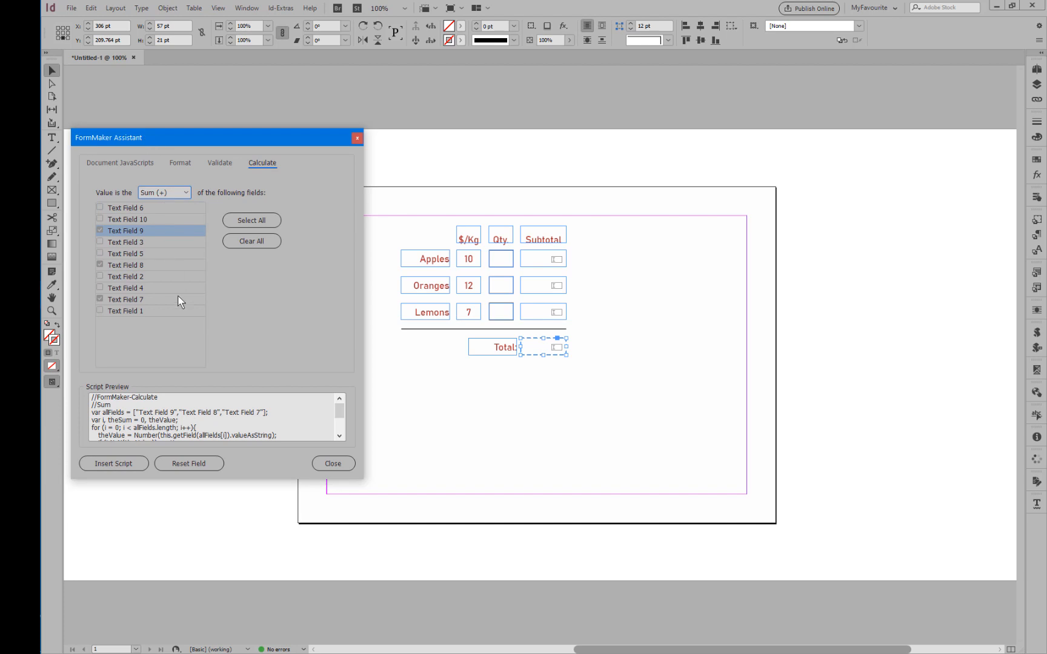
{"action": "left_click", "coordinate": [131, 465]}
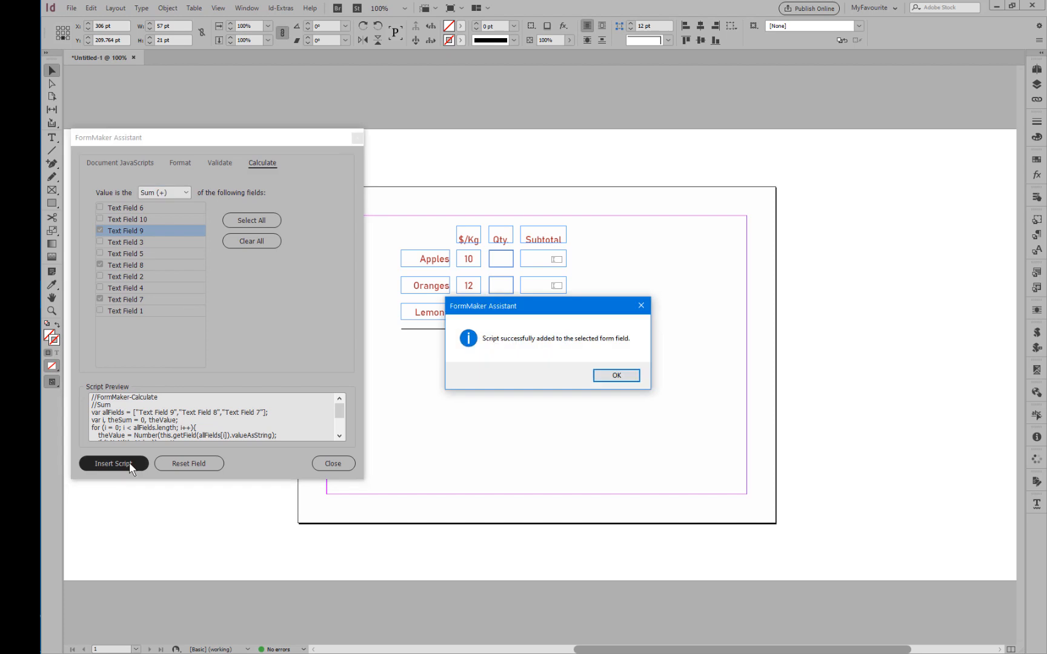
{"action": "left_click", "coordinate": [616, 376]}
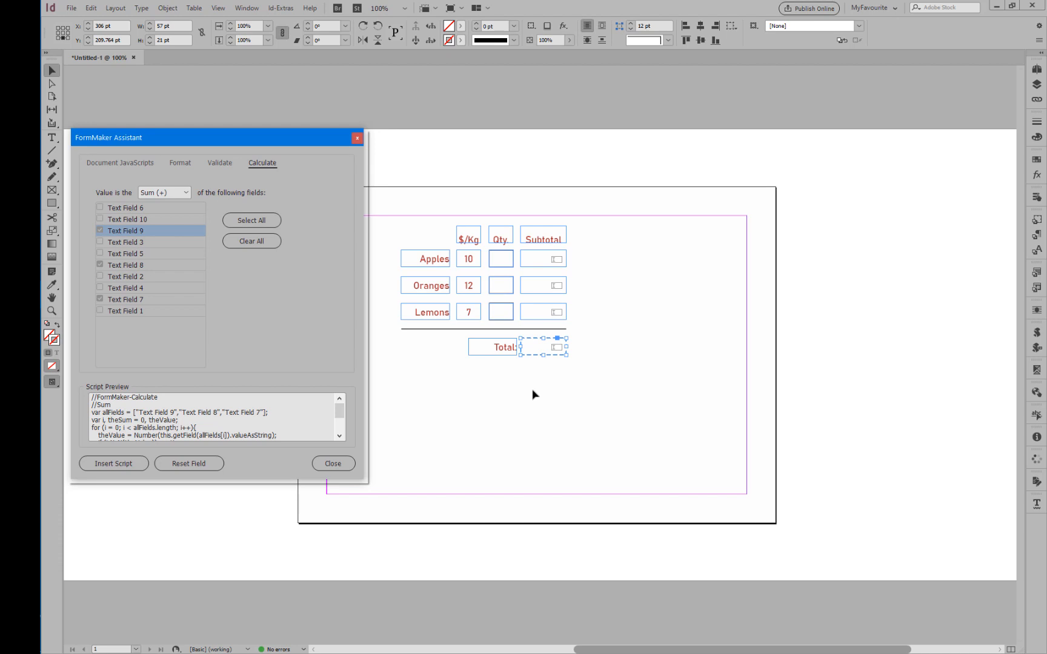
Close the FormMaker Assistant and run the FormMaker2.5.0.jsx script to store the form's FormMaker data.
{"action": "left_click", "coordinate": [465, 310]}
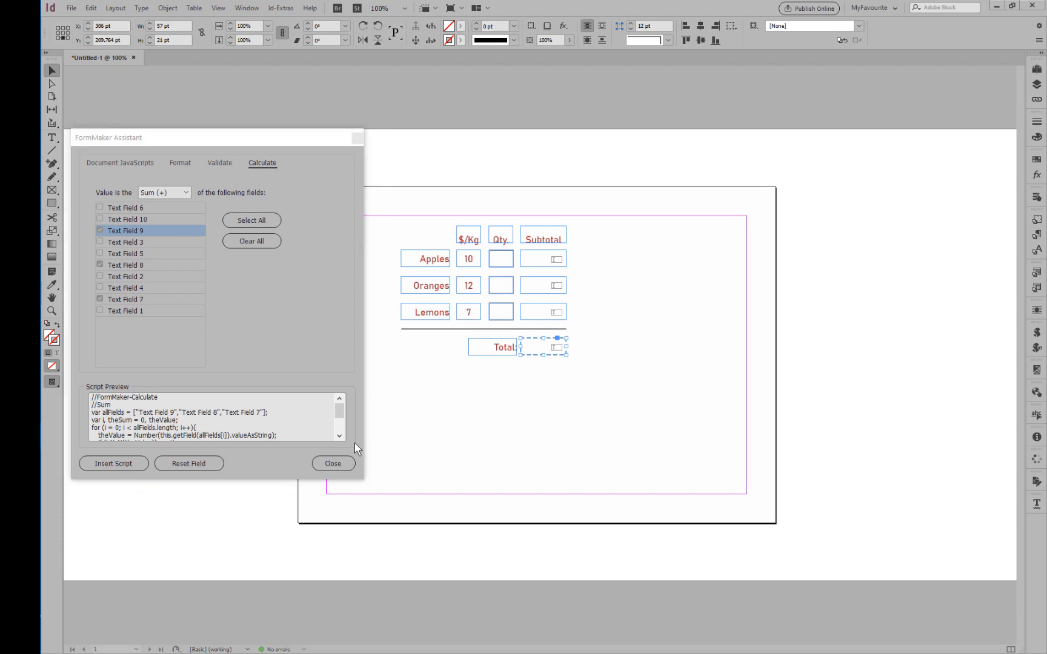
{"action": "left_click", "coordinate": [333, 463]}
{"action": "left_click", "coordinate": [343, 462]}
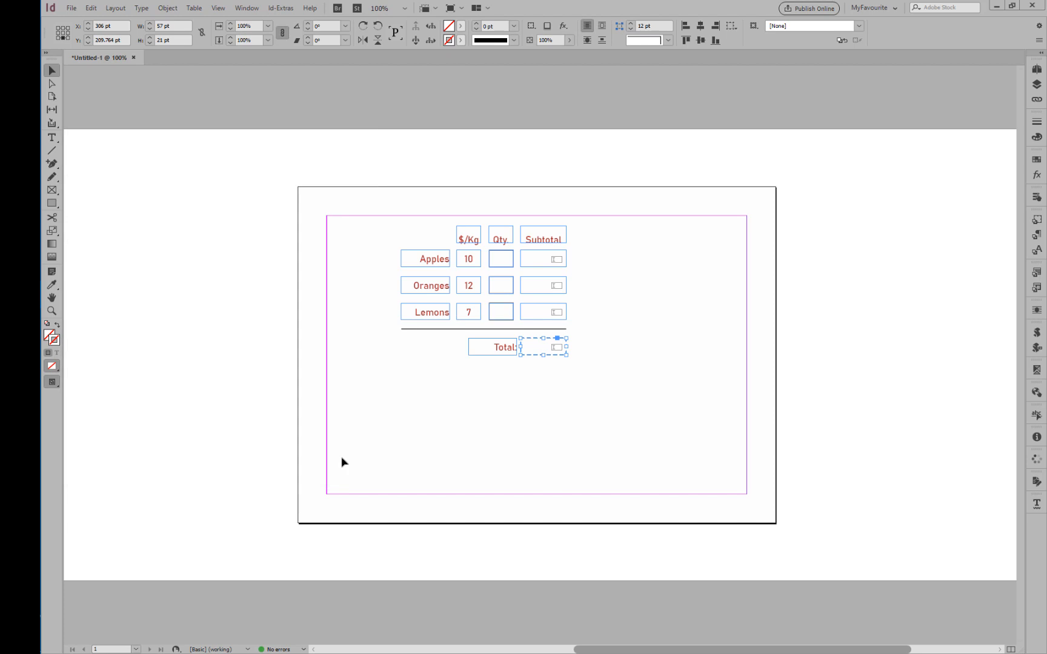
{"action": "left_click", "coordinate": [1036, 335]}
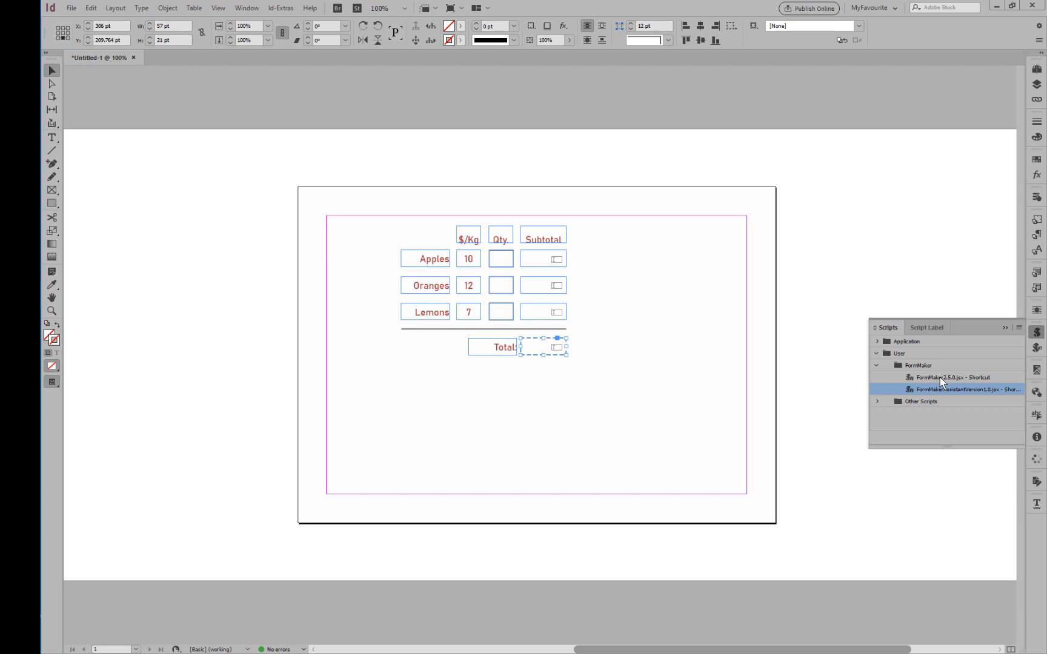
{"action": "double_click", "coordinate": [941, 379]}
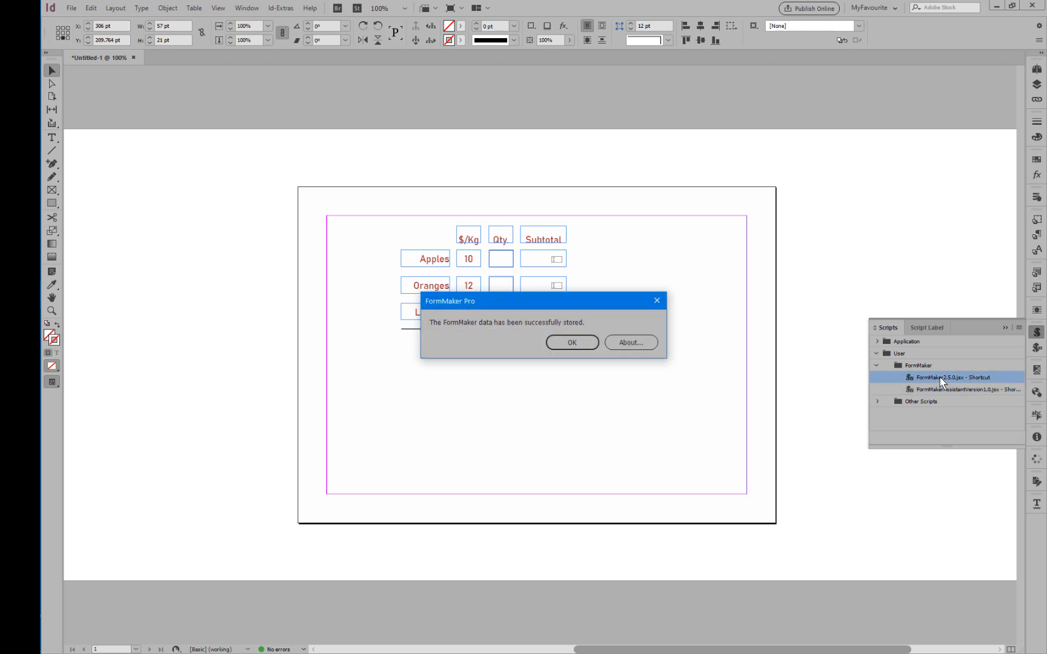
{"action": "left_click", "coordinate": [572, 343]}
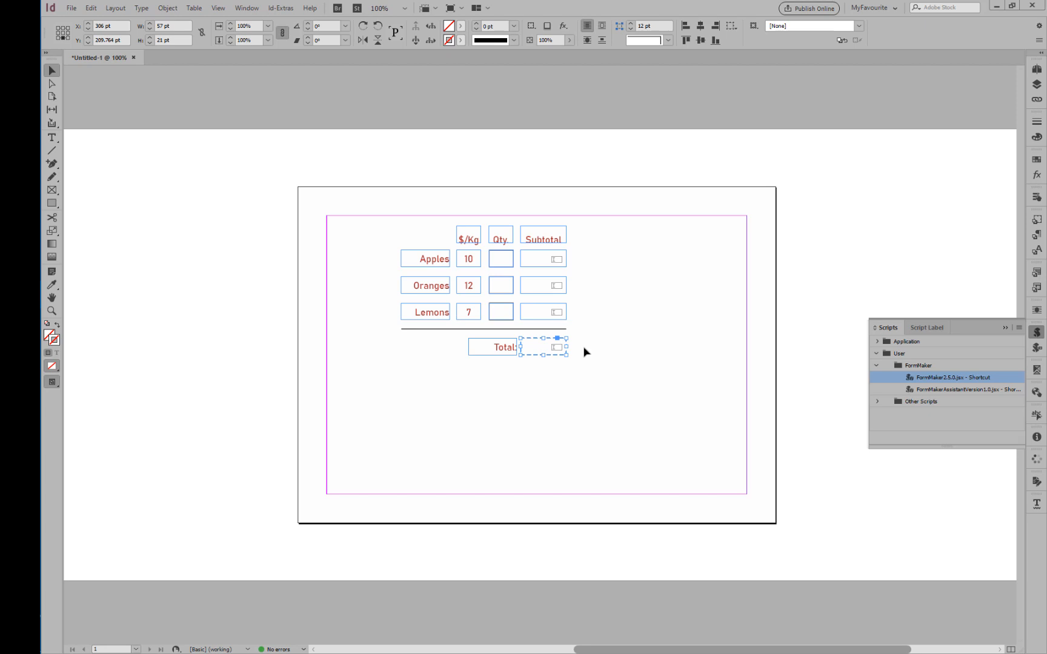
Export the form as an Adobe PDF (Interactive) replacing Sample.pdf, closing the old copy that is open in Acrobat.
{"action": "left_click", "coordinate": [71, 8]}
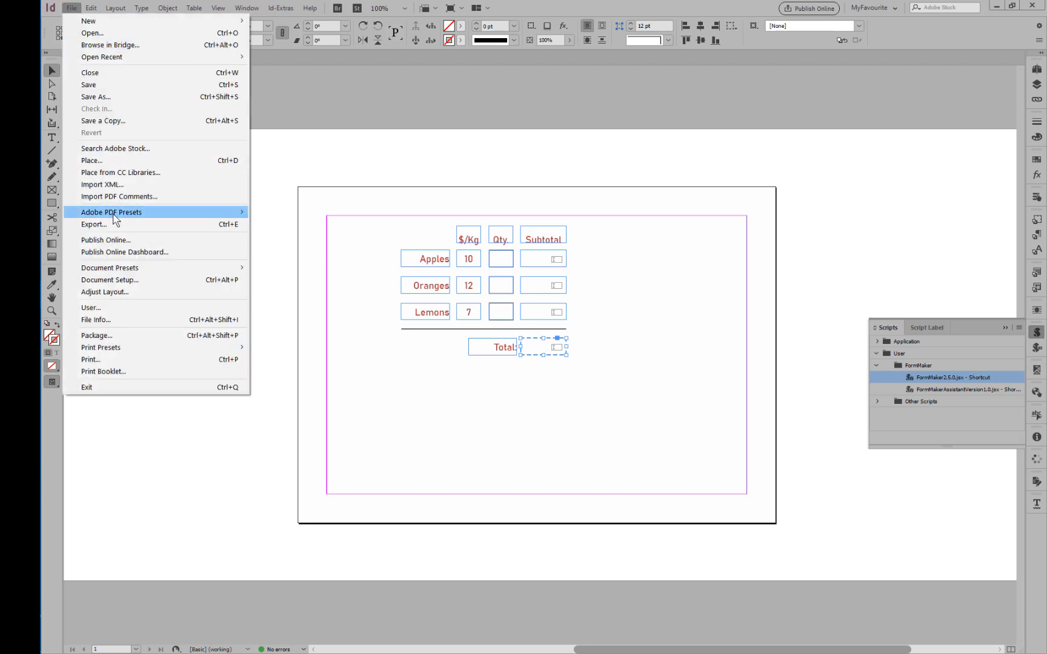
{"action": "left_click", "coordinate": [93, 224]}
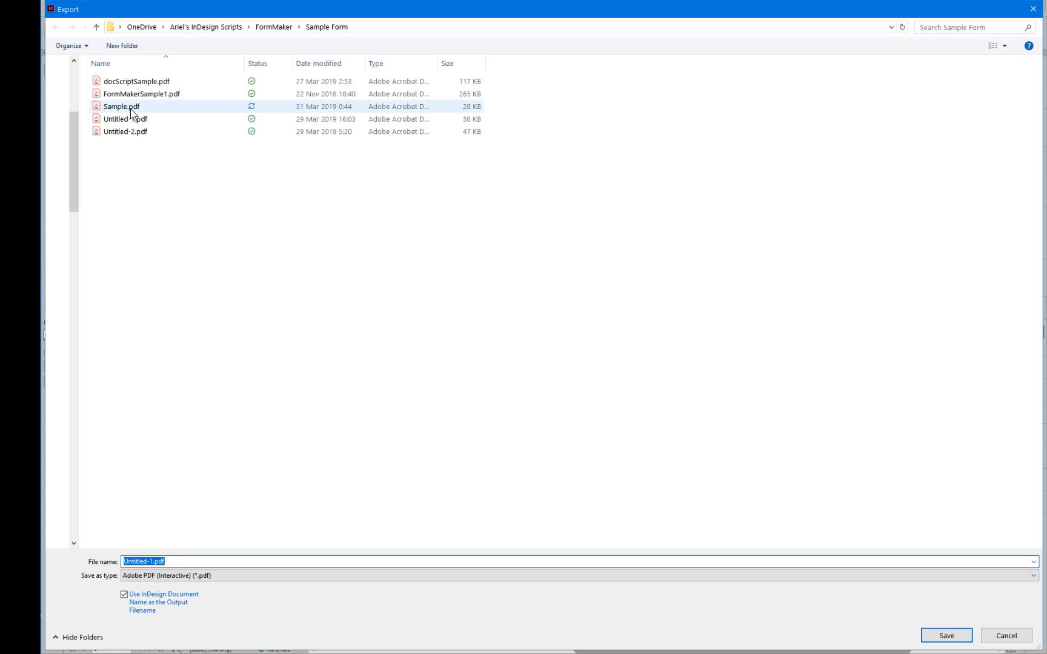
{"action": "double_click", "coordinate": [131, 107]}
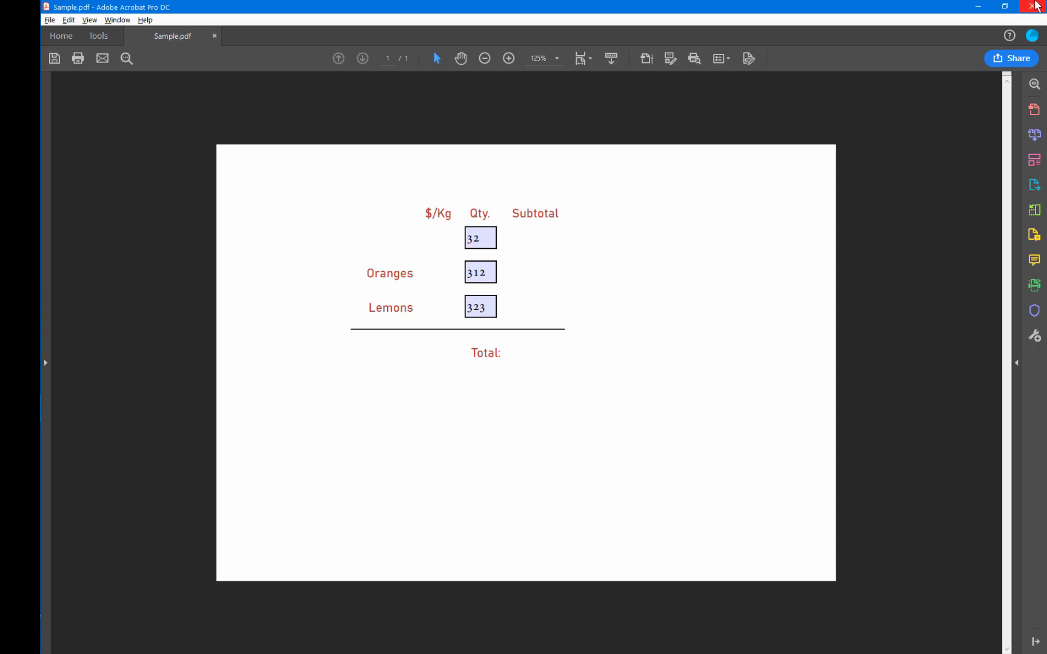
{"action": "left_click", "coordinate": [1034, 4]}
{"action": "left_click", "coordinate": [587, 358]}
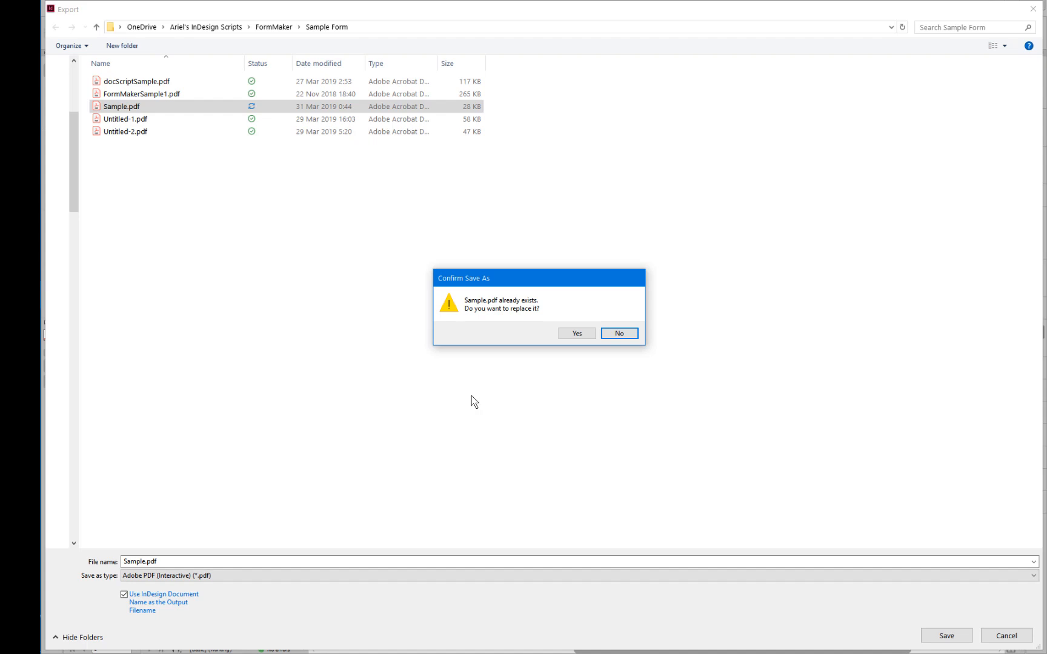
{"action": "left_click", "coordinate": [577, 338]}
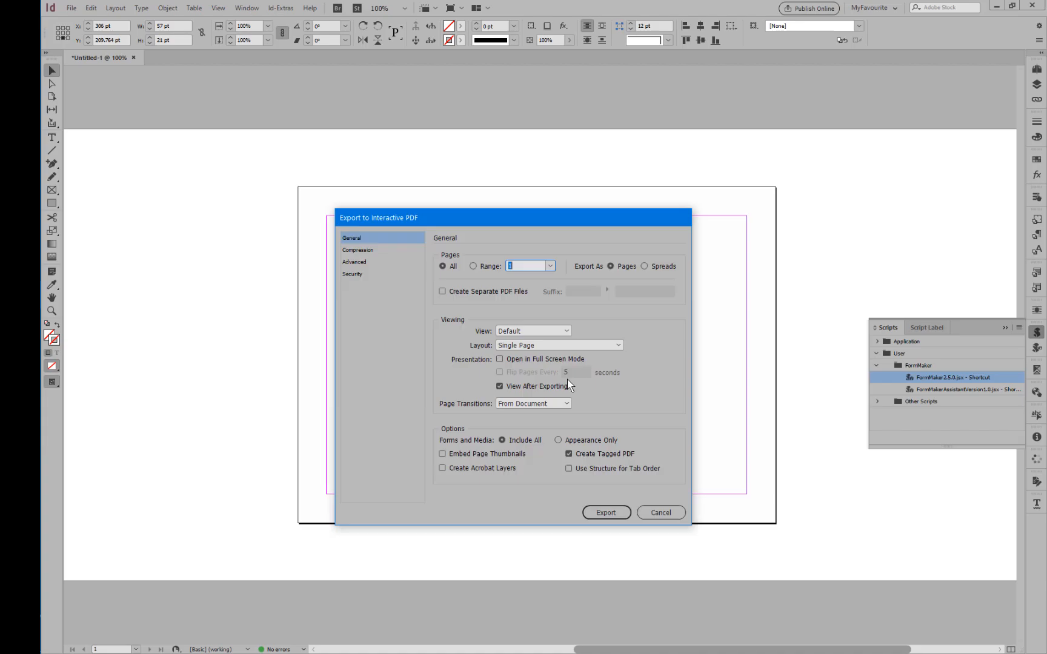
{"action": "left_click", "coordinate": [596, 516]}
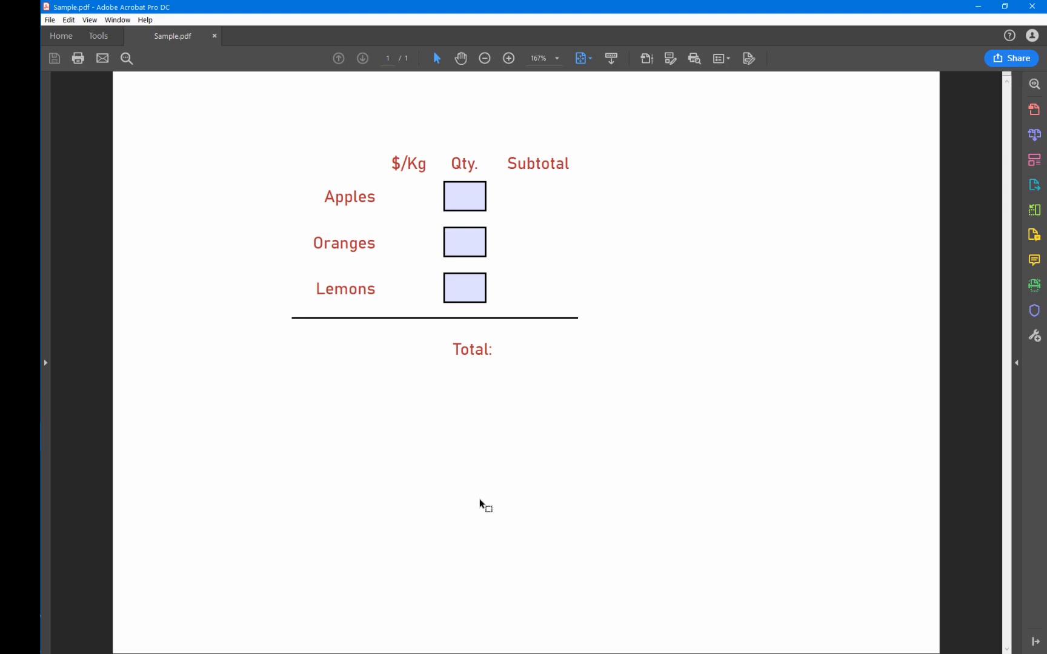
Test the exported form in Acrobat by entering fds in the Oranges quantity field and moving on to the Lemons quantity field.
{"action": "key", "text": "ctrl+minus"}
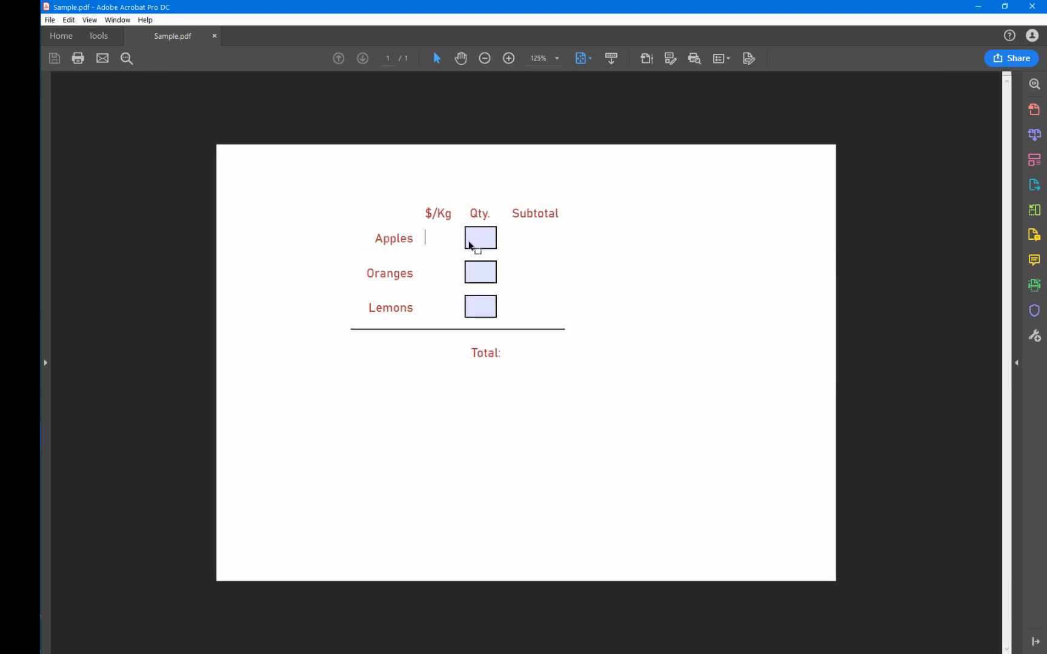
{"action": "left_click", "coordinate": [476, 242]}
{"action": "left_click", "coordinate": [479, 271]}
{"action": "type", "text": "fds"}
{"action": "key", "text": "Tab"}
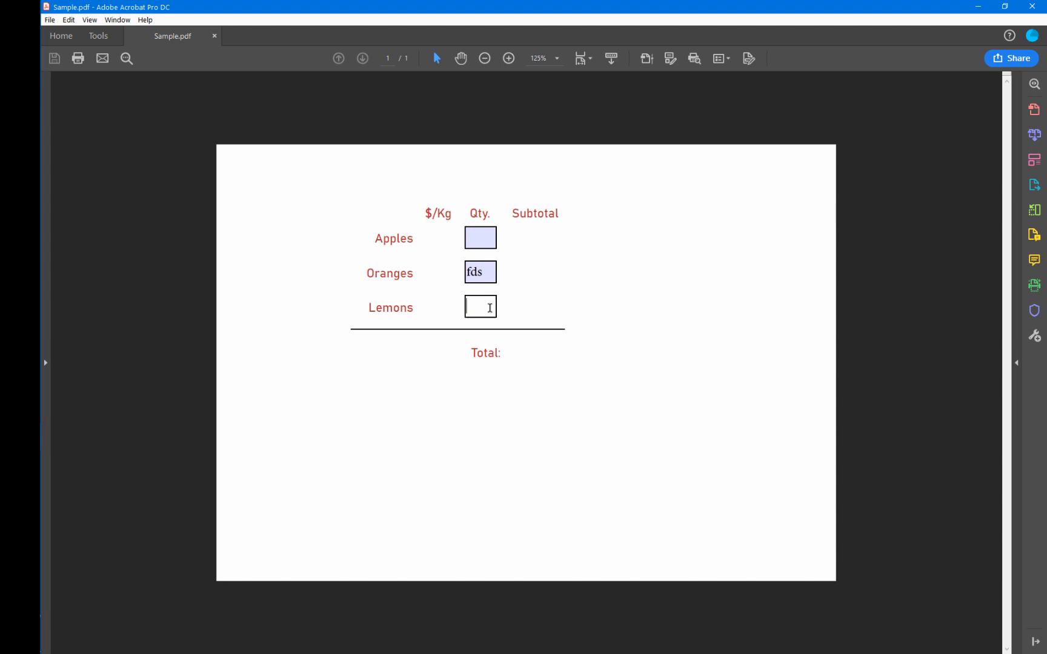
Enter sdf in the Lemons quantity field, move out of it and run FormMaker on the PDF form.
{"action": "type", "text": "sdf"}
{"action": "key", "text": "Tab"}
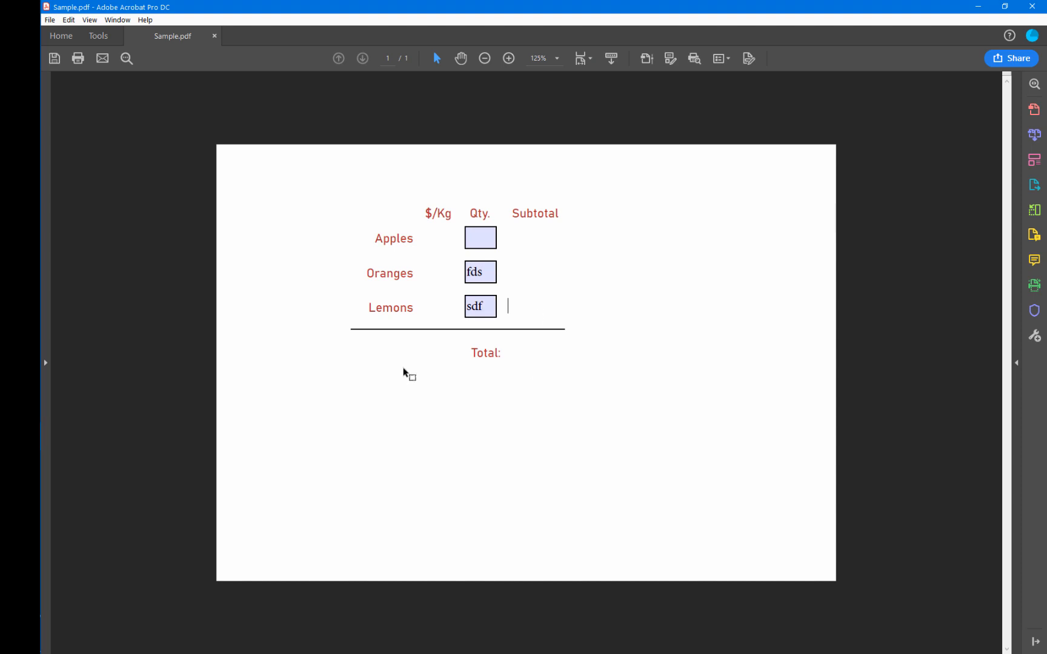
{"action": "left_click", "coordinate": [70, 20]}
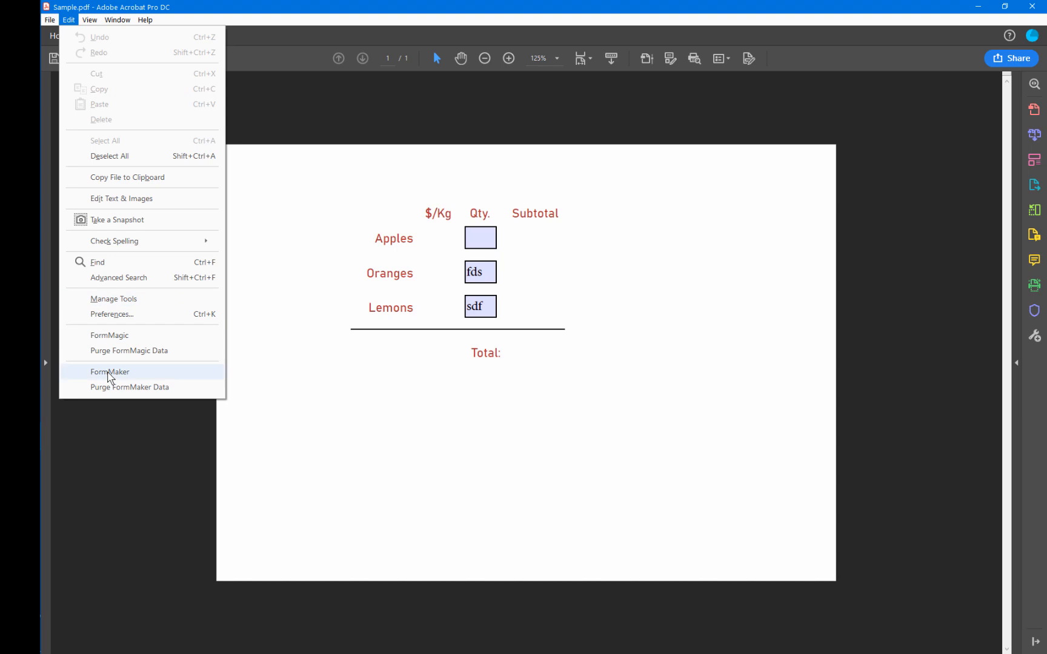
{"action": "left_click", "coordinate": [109, 372]}
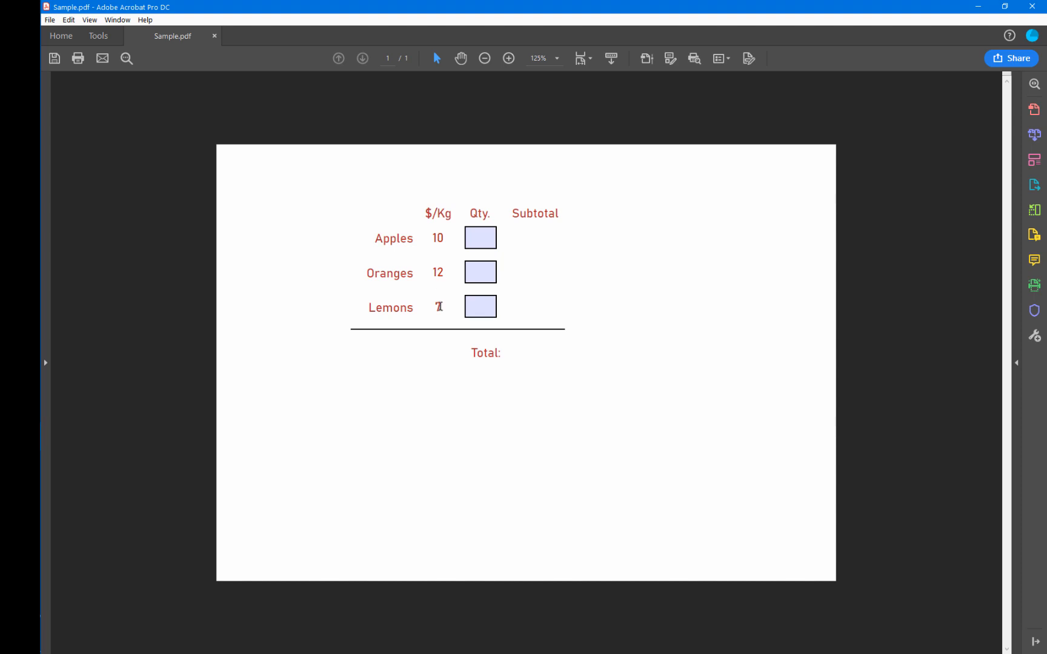
Test the calculations by entering quantities of 3 for Apples, 2 for Oranges and 5 for Lemons.
{"action": "left_click", "coordinate": [480, 237]}
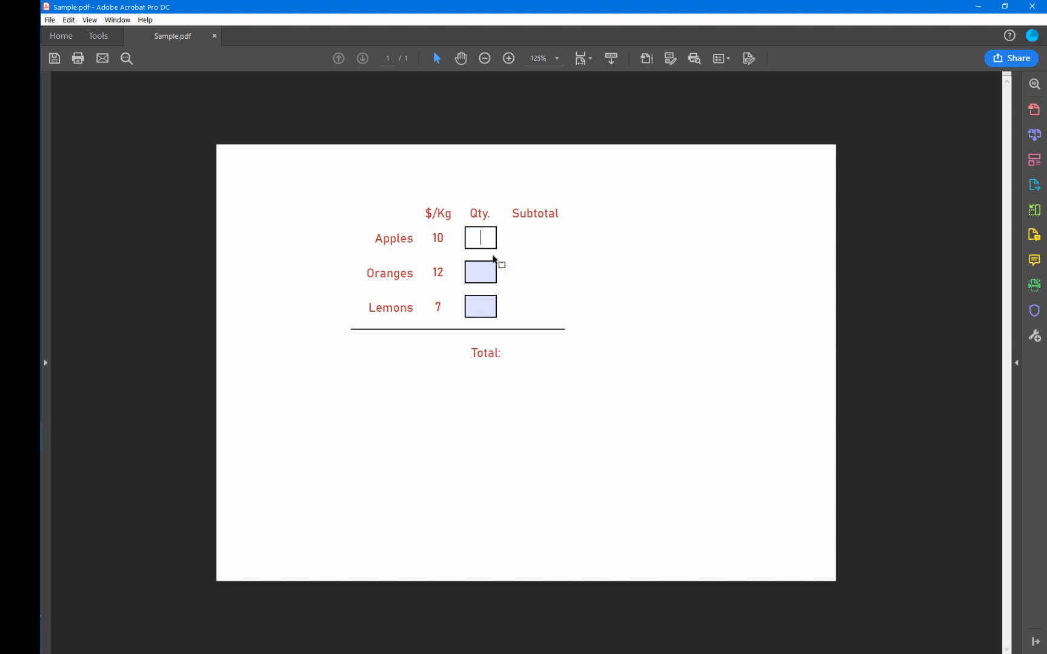
{"action": "type", "text": "3"}
{"action": "left_click", "coordinate": [494, 273]}
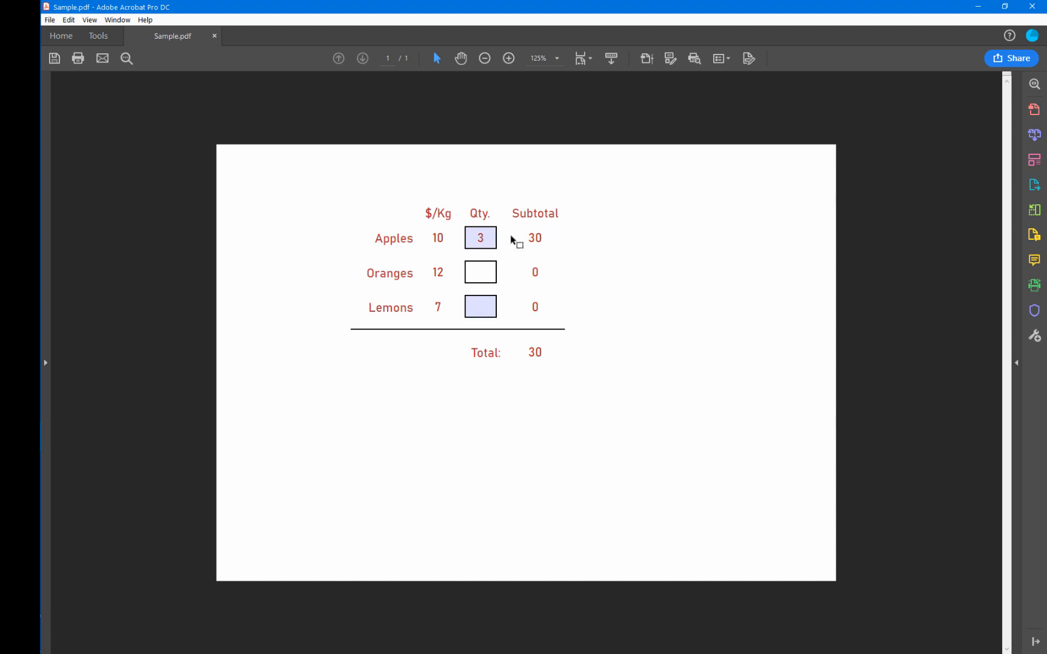
{"action": "type", "text": "2"}
{"action": "left_click", "coordinate": [488, 301]}
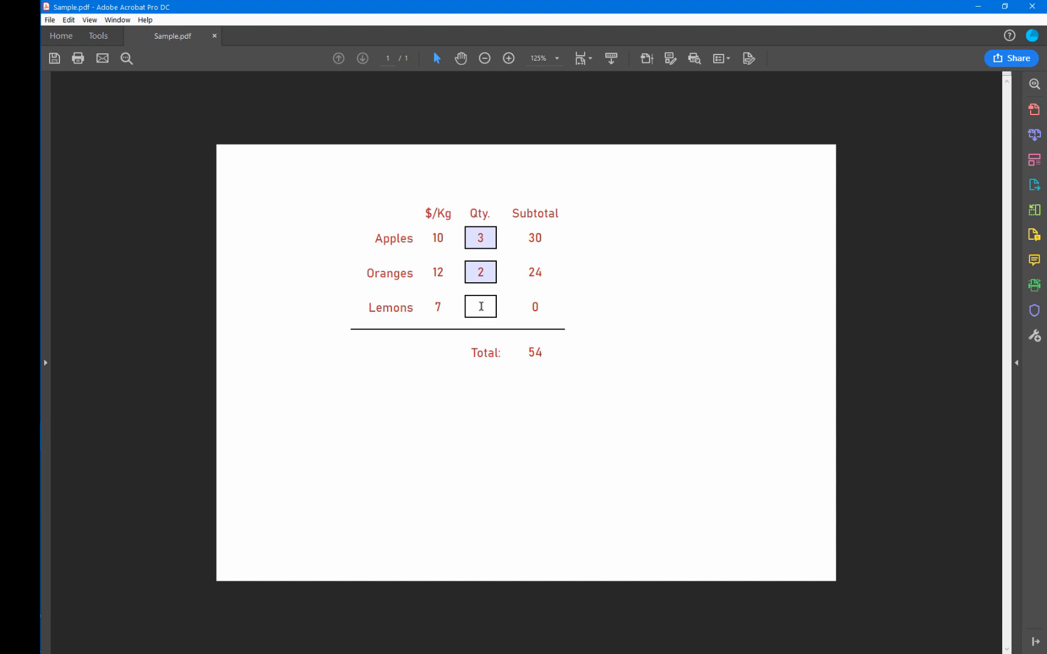
{"action": "type", "text": "5"}
{"action": "key", "text": "Tab"}
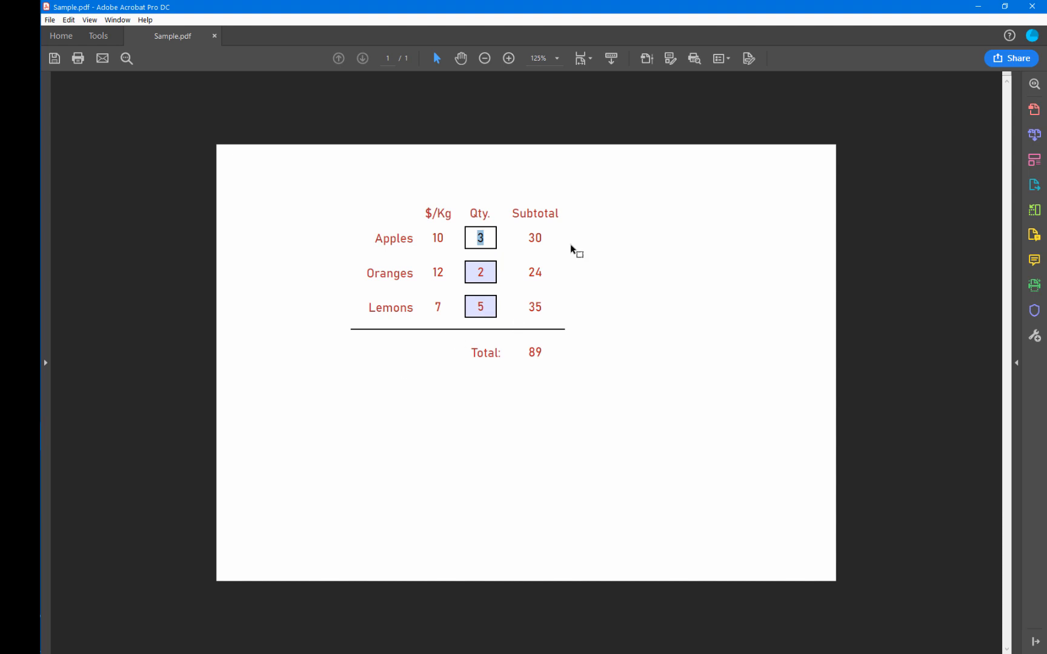
{"action": "left_click", "coordinate": [607, 303]}
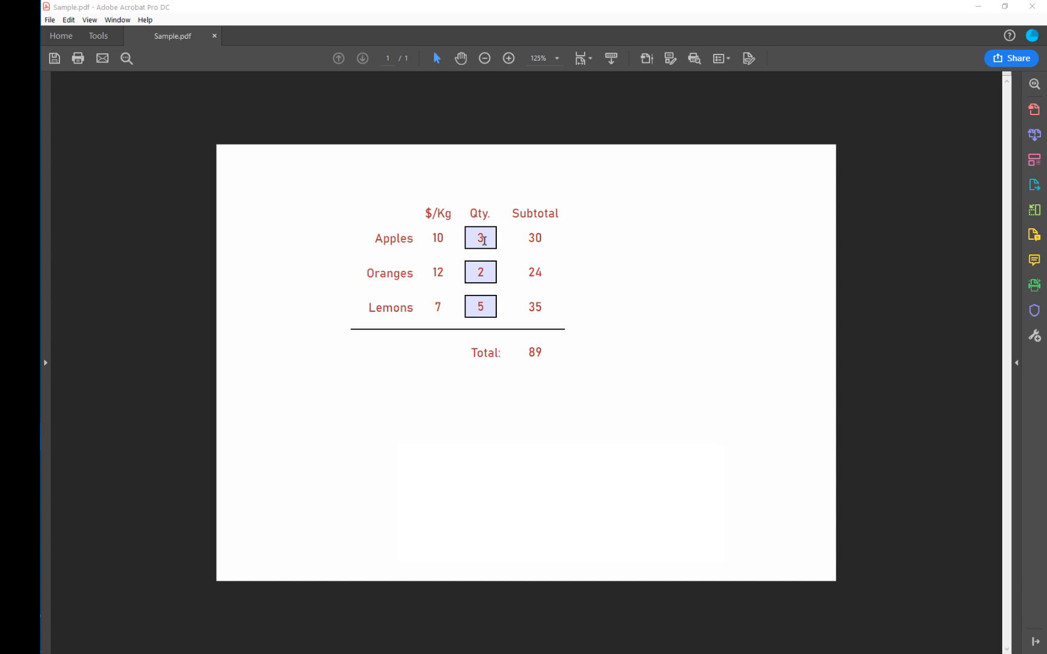
Change the Apples quantity to 3.2, then try entering the text dsiuh as the Oranges quantity and clear that field.
{"action": "left_click", "coordinate": [484, 240]}
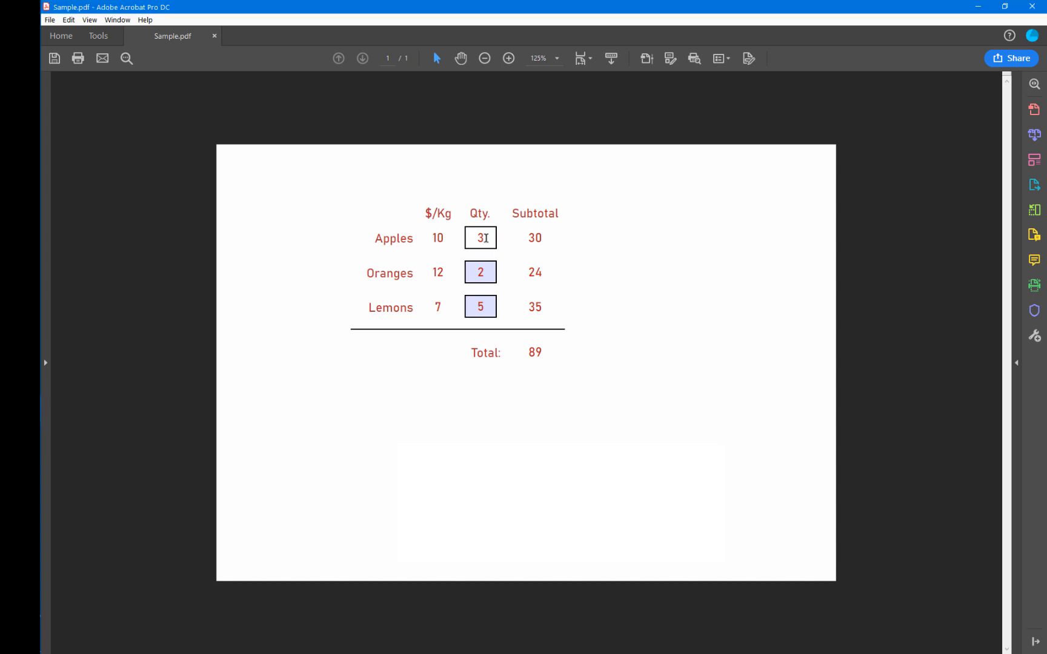
{"action": "type", "text": ".2"}
{"action": "key", "text": "Tab"}
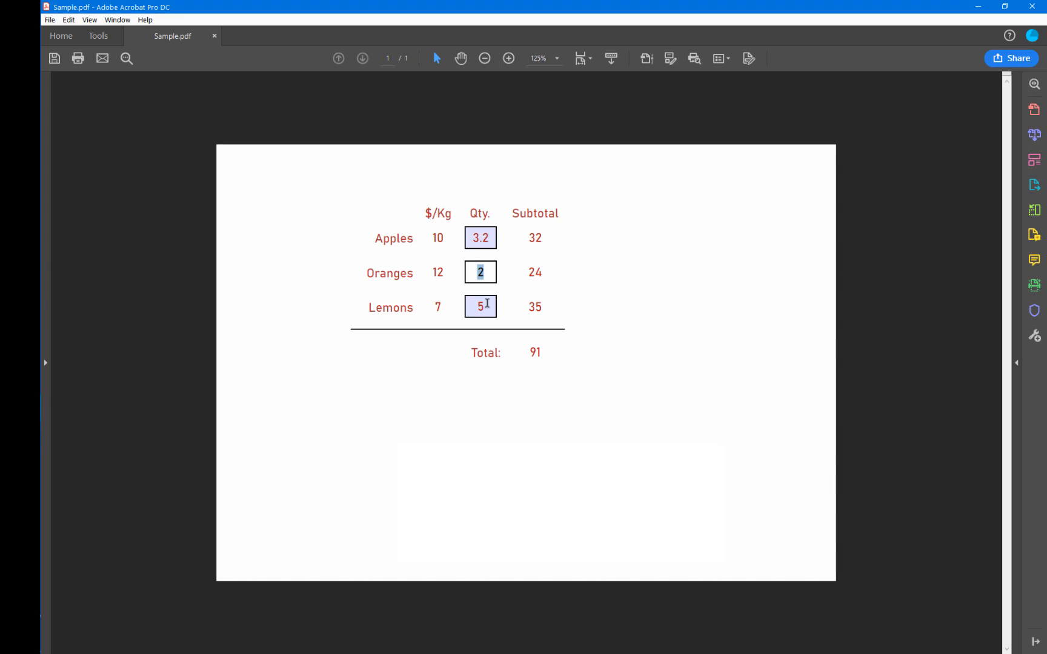
{"action": "key", "text": "BackSpace"}
{"action": "type", "text": "dsiuh"}
{"action": "key", "text": "ctrl+a"}
{"action": "key", "text": "BackSpace"}
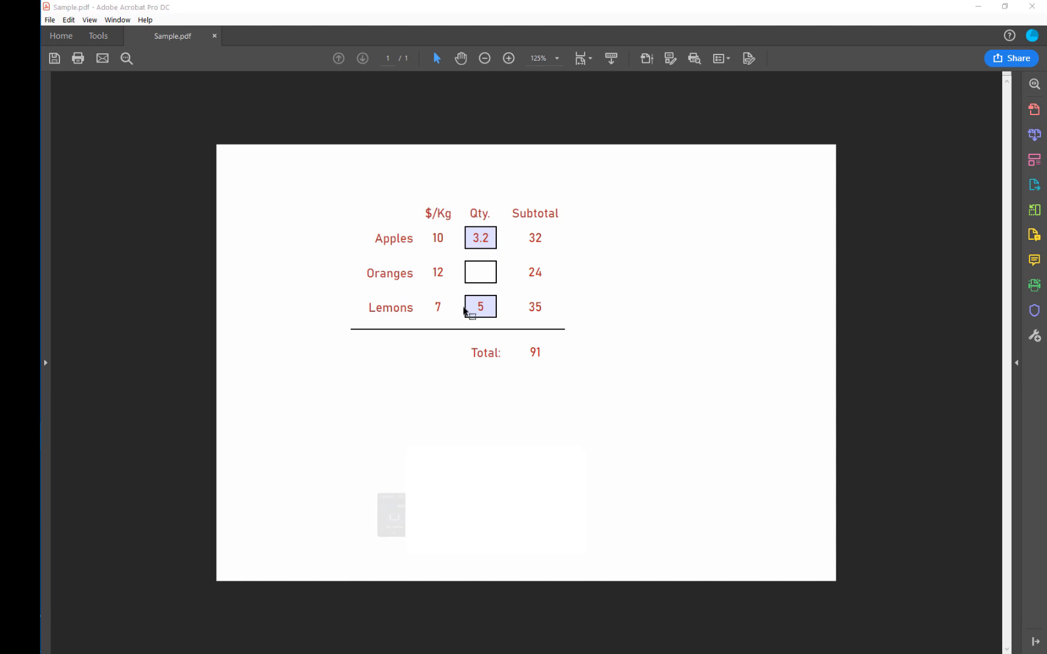
Switch to InDesign, select the Apples quantity field and run the FormMaker Assistant script, moving its dialog clear of the form.
{"action": "key", "text": "alt+Tab"}
{"action": "key", "text": "alt+Tab"}
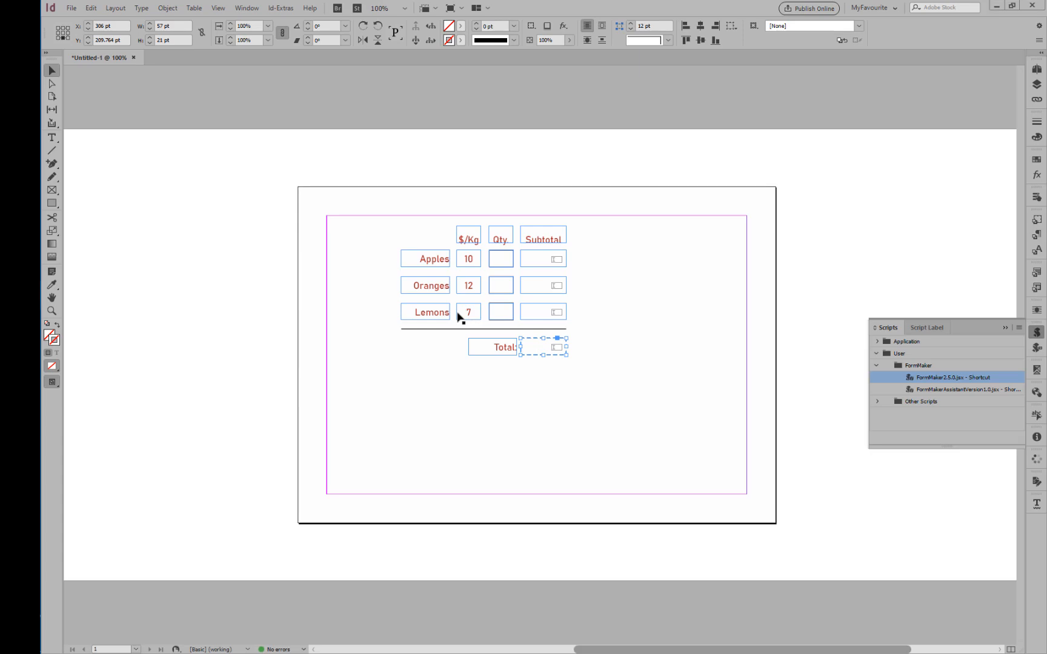
{"action": "left_click", "coordinate": [411, 370]}
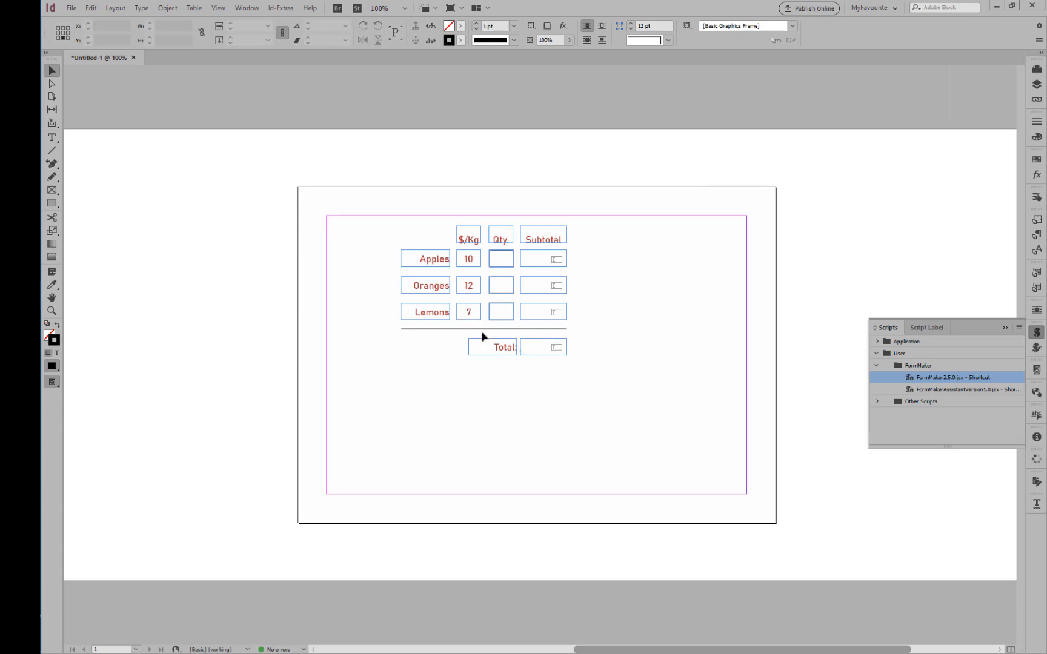
{"action": "left_click", "coordinate": [506, 262]}
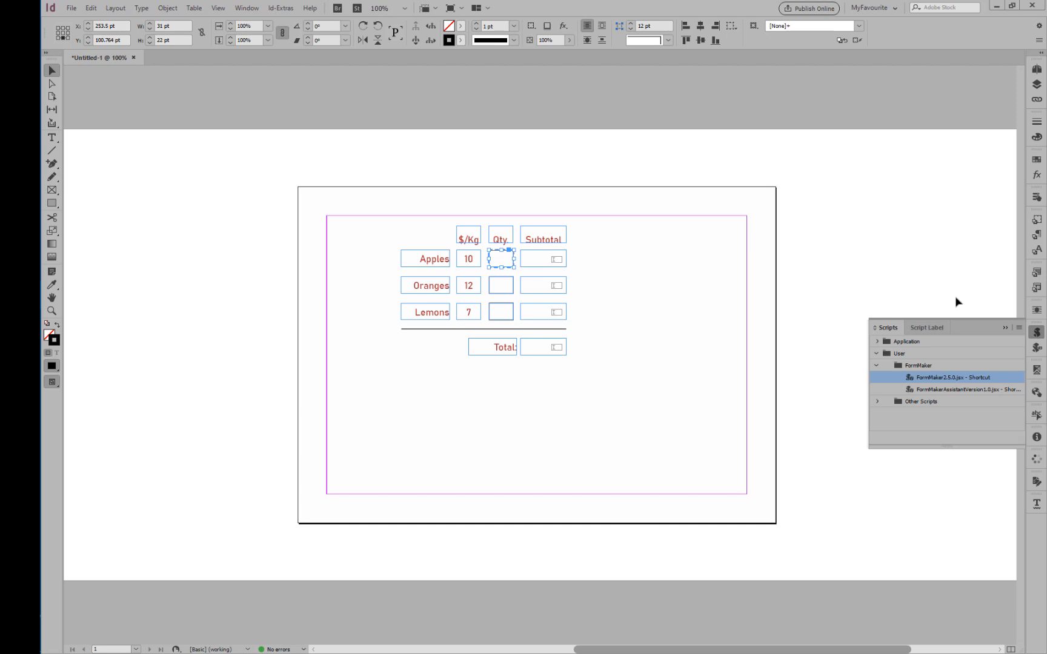
{"action": "double_click", "coordinate": [983, 391]}
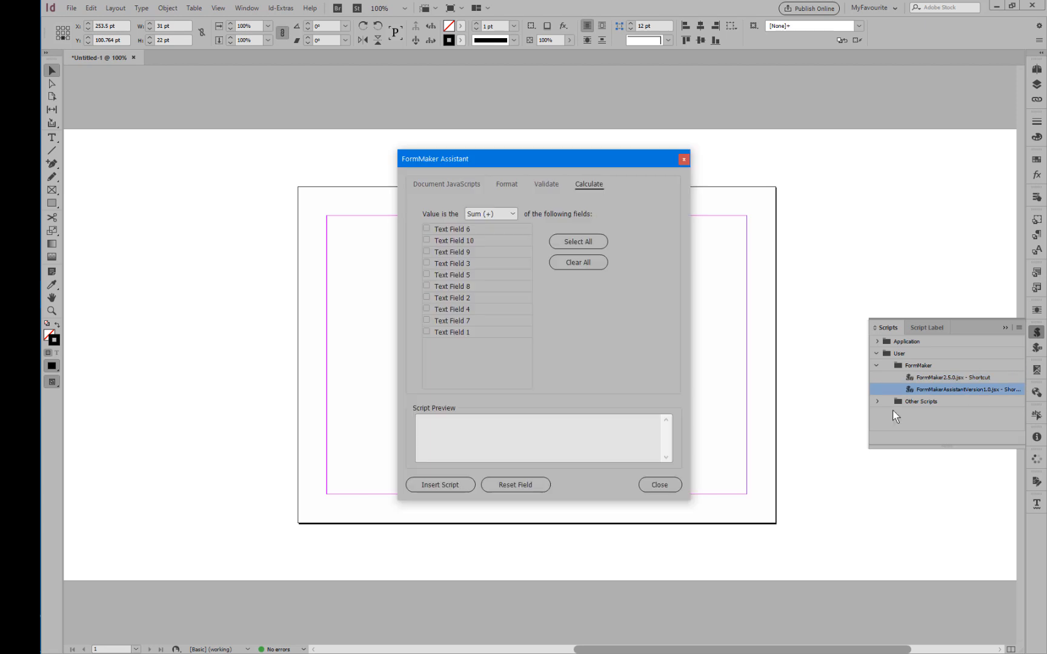
{"action": "left_click_drag", "start_coordinate": [601, 174], "coordinate": [793, 177]}
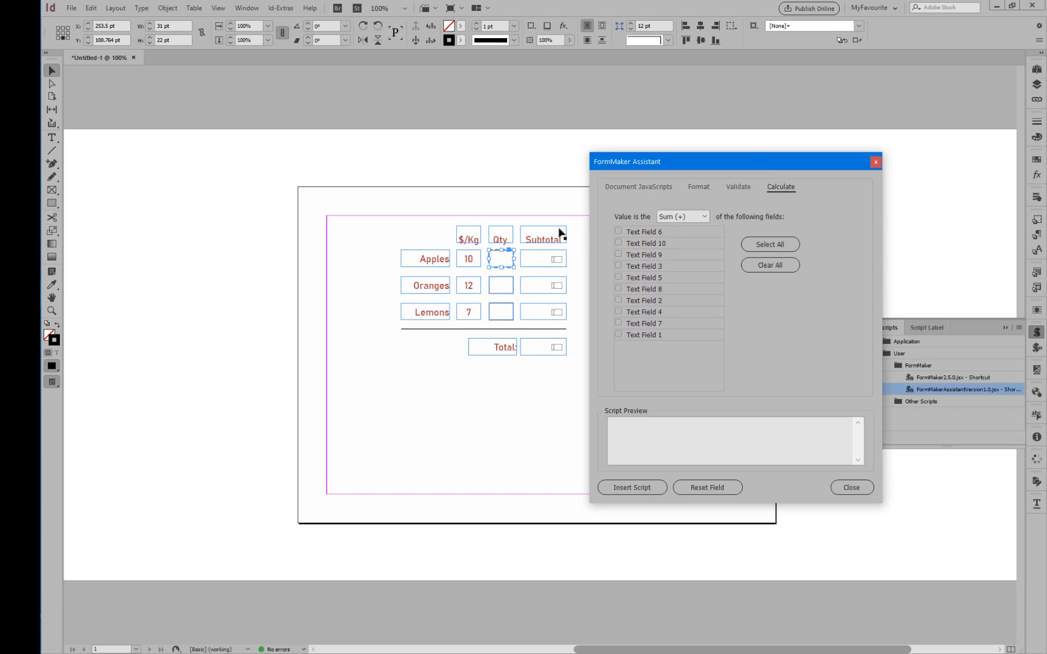
Insert a Number format script with currency symbol None and no parentheses or red text for negatives into the Apples quantity field.
{"action": "left_click", "coordinate": [701, 188]}
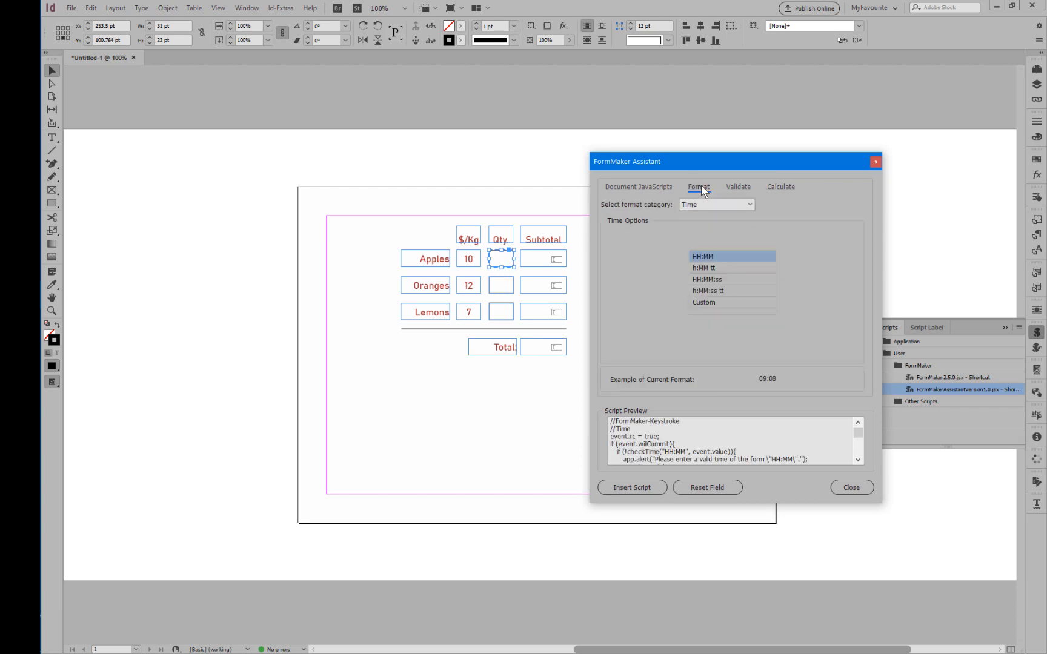
{"action": "left_click", "coordinate": [703, 204]}
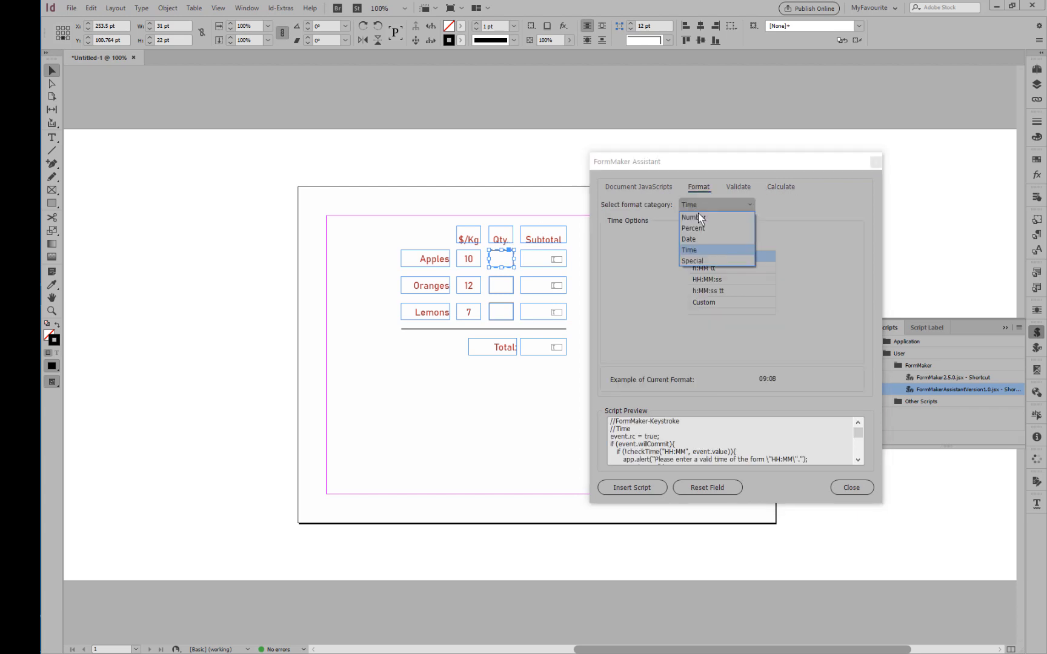
{"action": "left_click", "coordinate": [700, 218]}
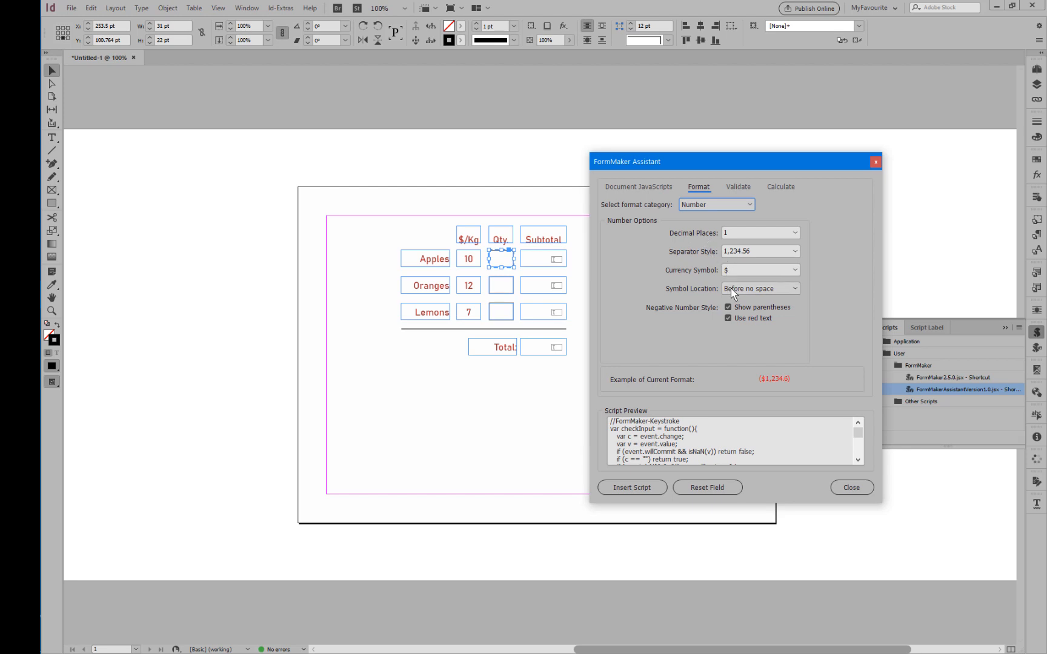
{"action": "left_click", "coordinate": [739, 270]}
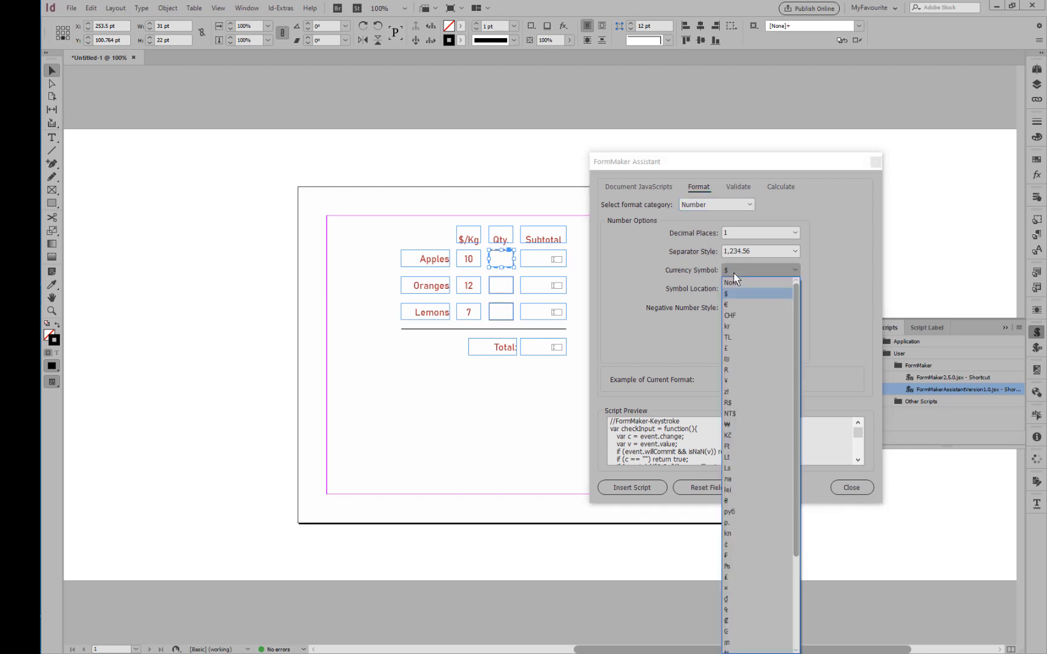
{"action": "left_click", "coordinate": [736, 278]}
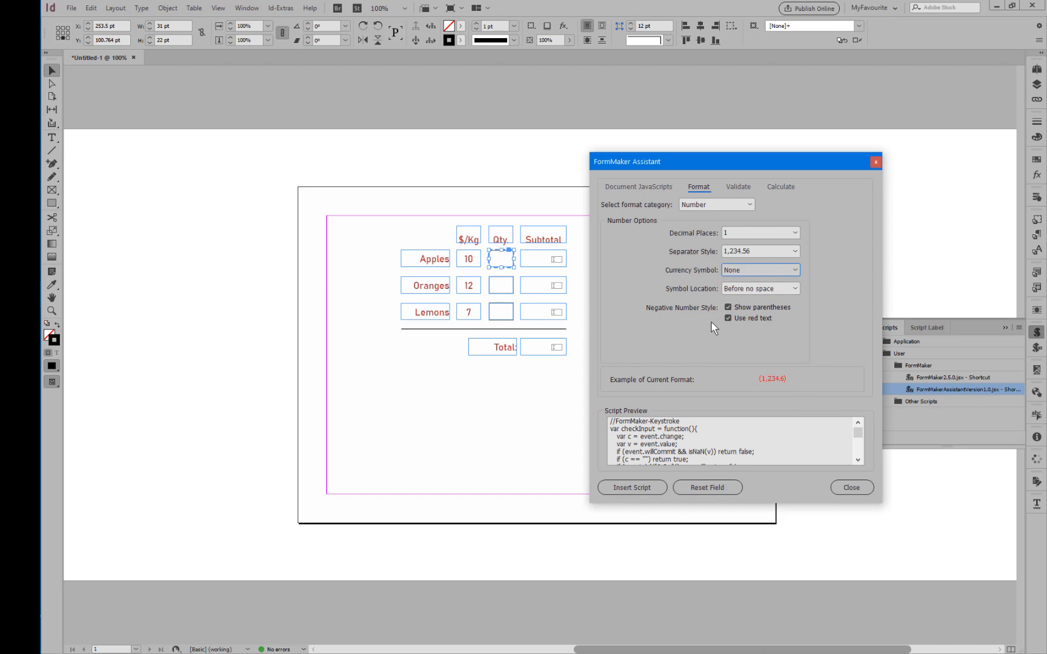
{"action": "left_click", "coordinate": [728, 307]}
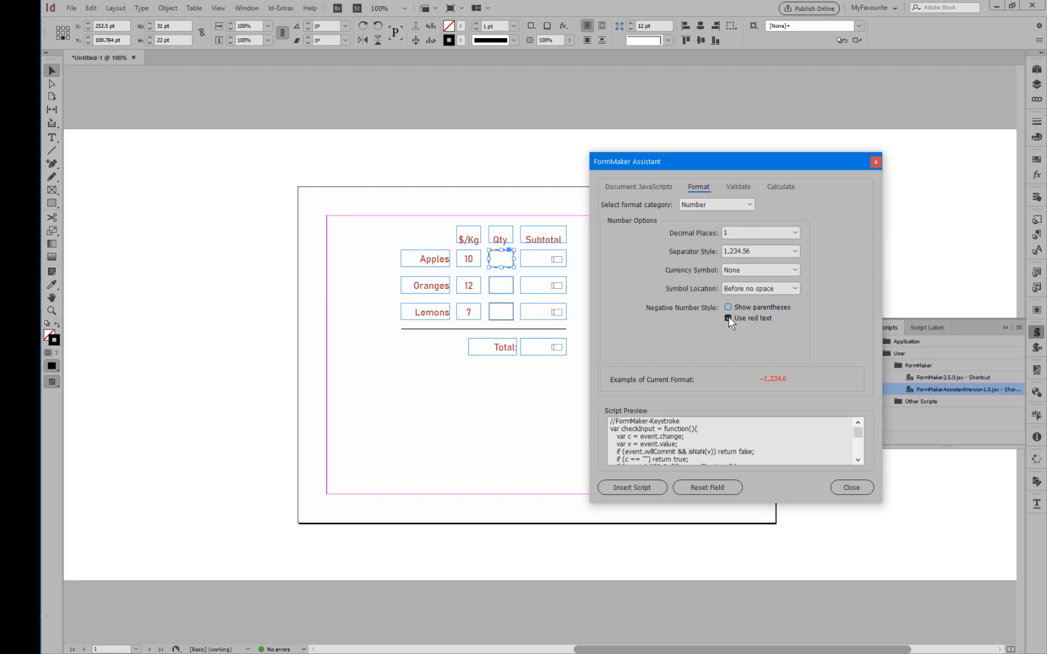
{"action": "left_click", "coordinate": [729, 318]}
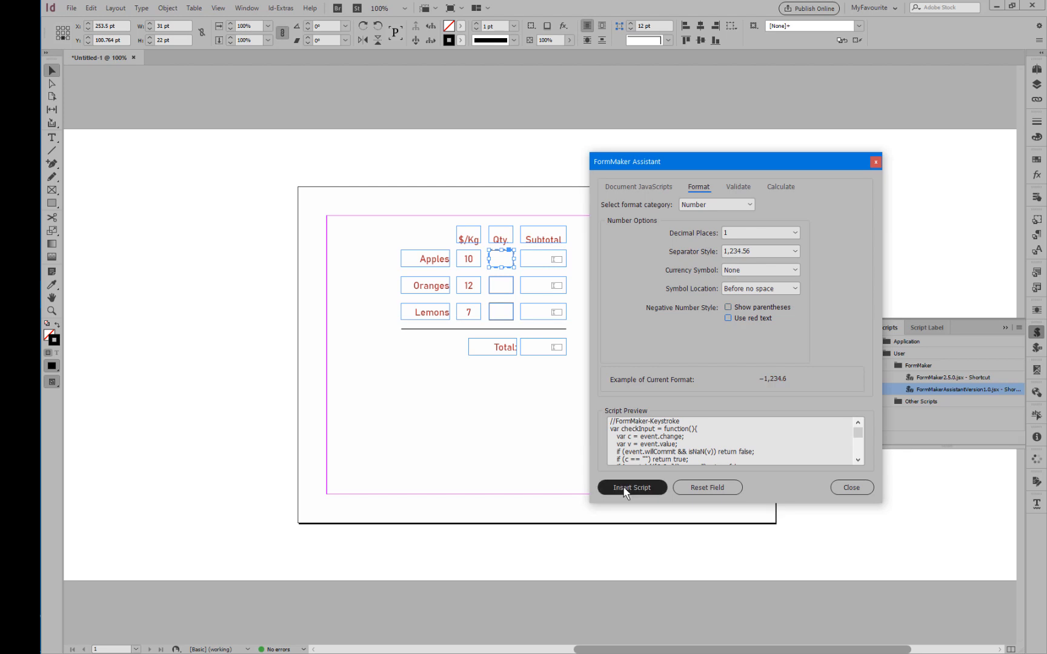
{"action": "left_click", "coordinate": [625, 489]}
{"action": "left_click", "coordinate": [616, 380]}
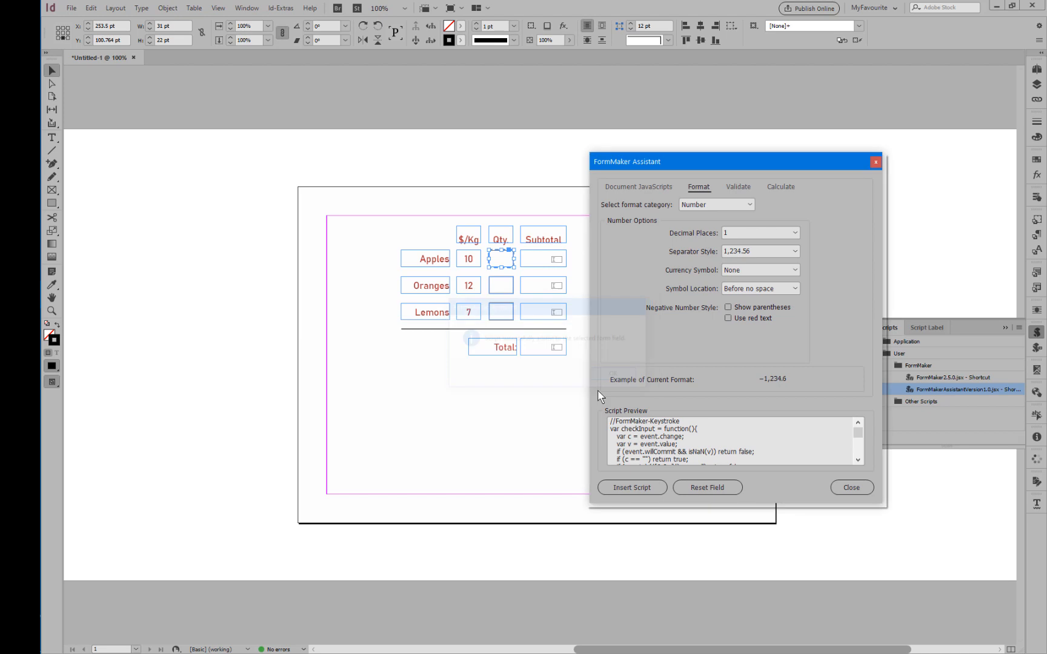
Insert the same Number format script into the Oranges and Lemons quantity fields.
{"action": "left_click", "coordinate": [502, 286]}
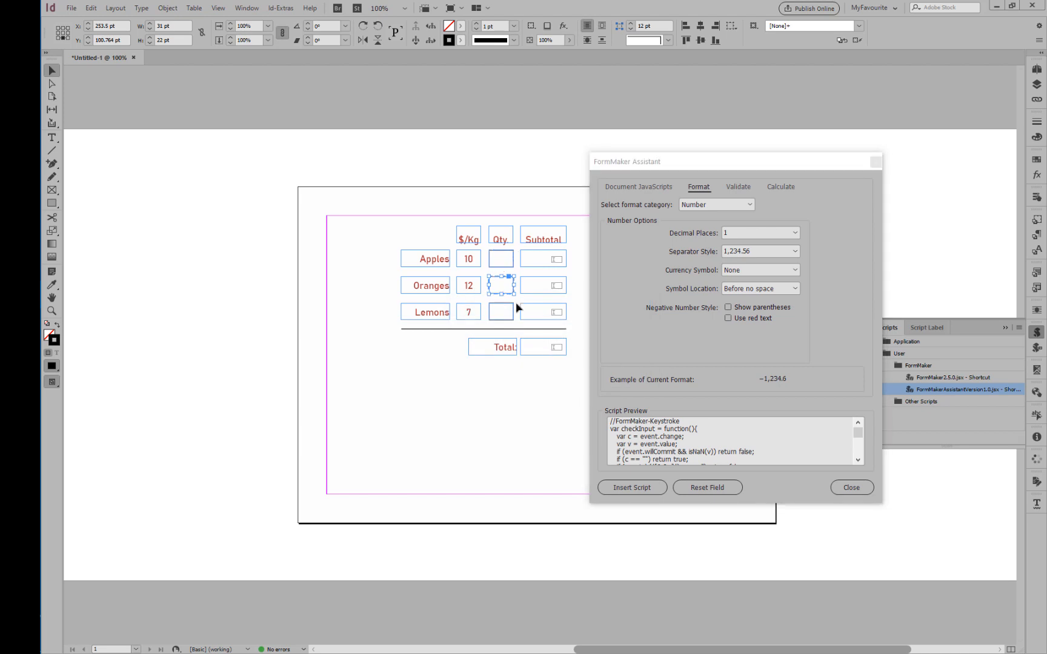
{"action": "left_click", "coordinate": [621, 488]}
{"action": "left_click", "coordinate": [615, 375]}
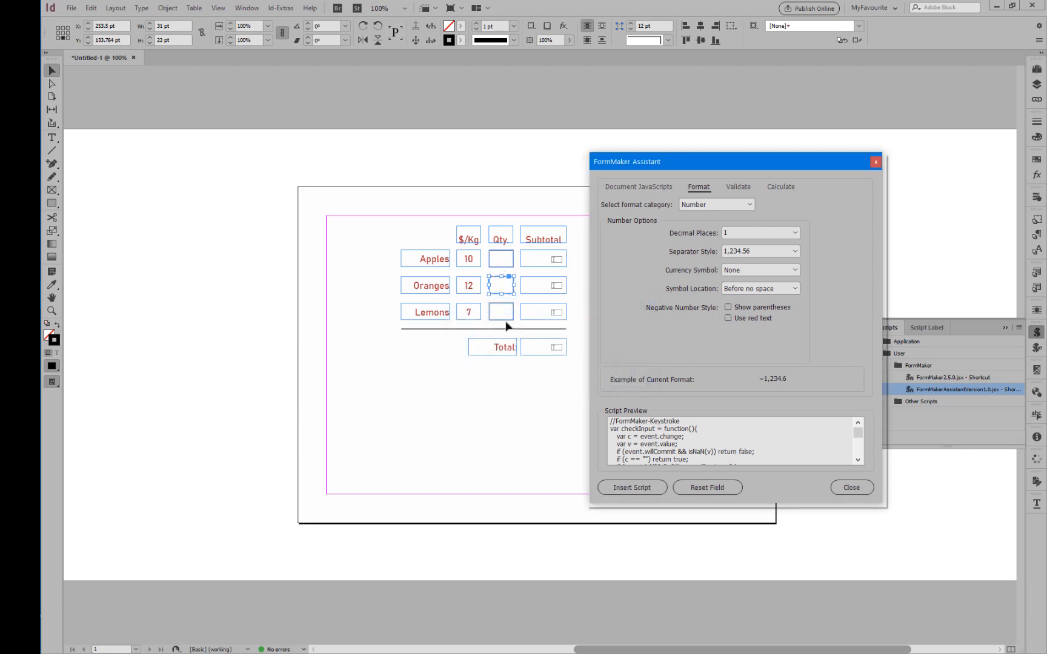
{"action": "left_click", "coordinate": [502, 315]}
{"action": "left_click", "coordinate": [635, 487]}
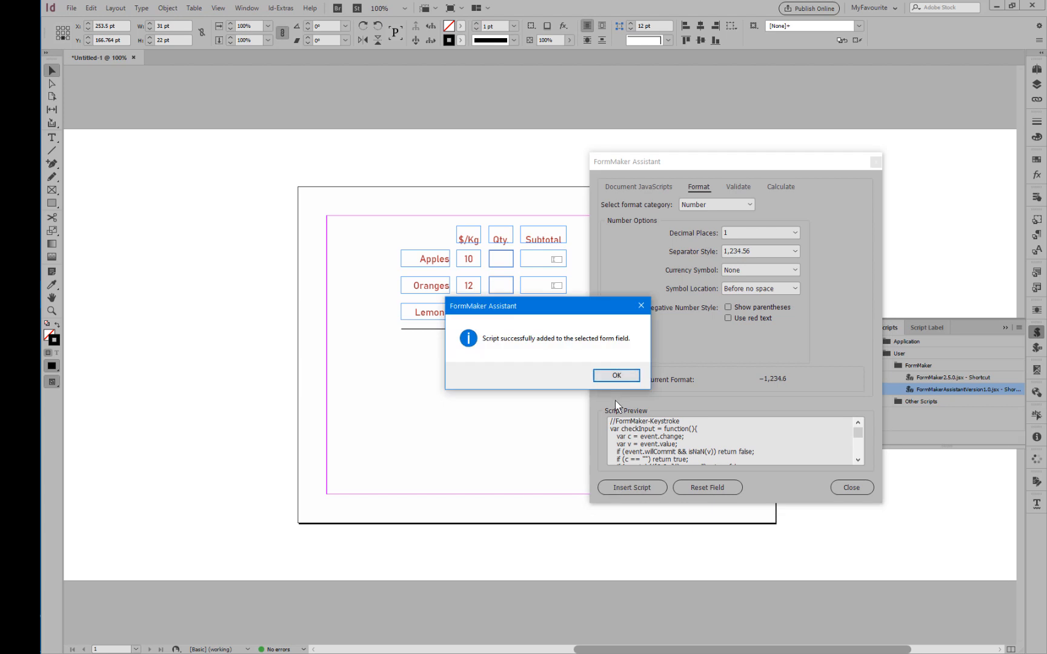
{"action": "left_click", "coordinate": [616, 375]}
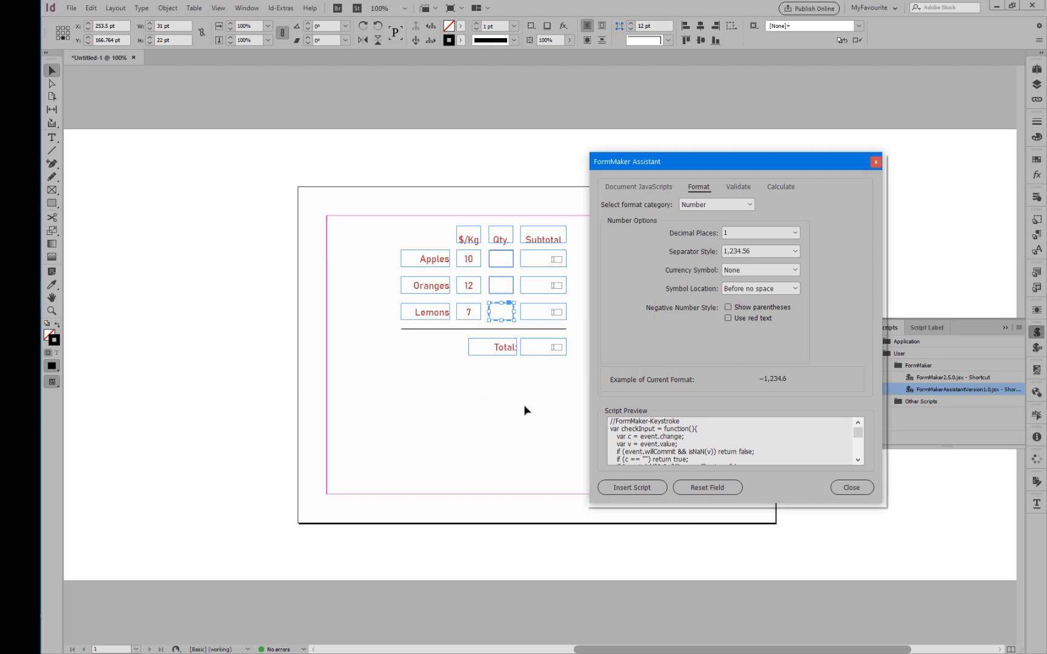
{"action": "left_click", "coordinate": [525, 410]}
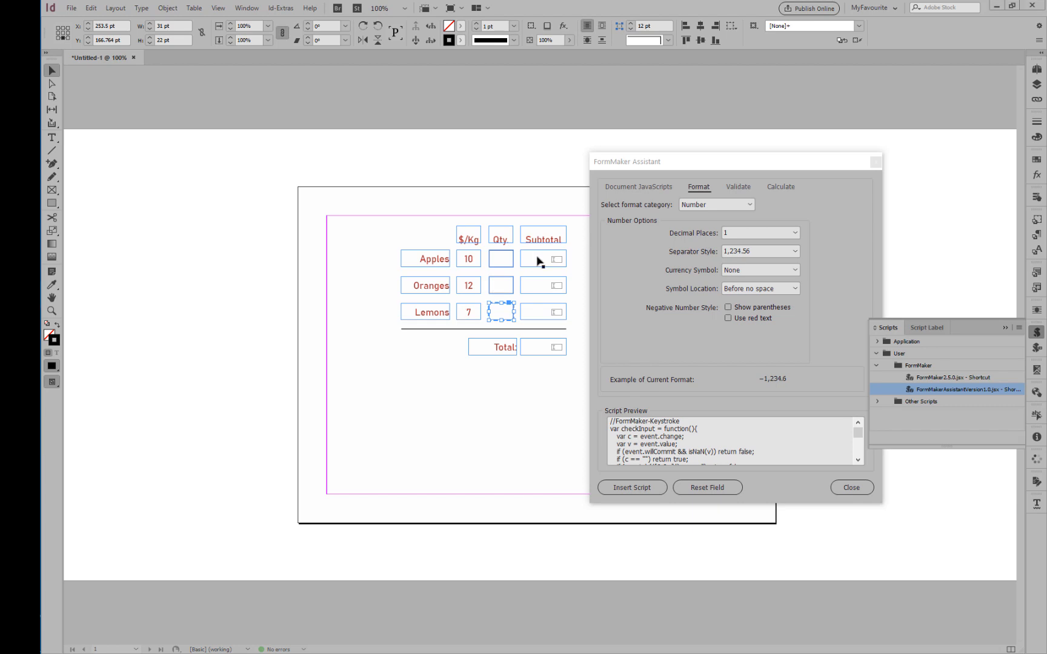
Insert a Number format script with the $ currency symbol and 2 decimal places into the Apples Subtotal field.
{"action": "left_click", "coordinate": [542, 261]}
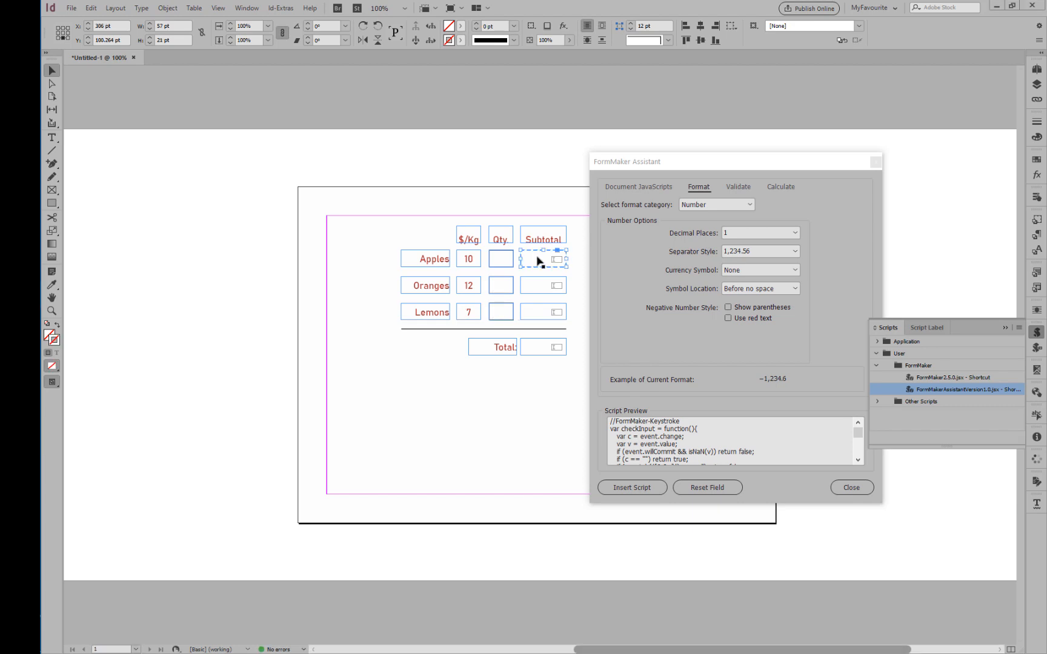
{"action": "left_click", "coordinate": [747, 271]}
{"action": "left_click", "coordinate": [739, 295]}
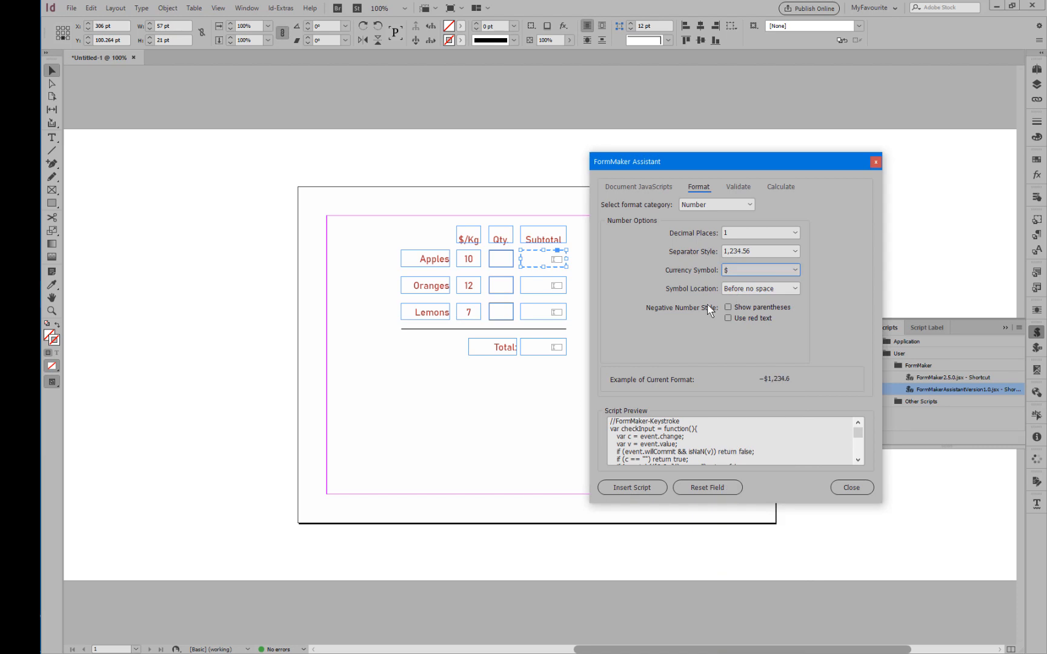
{"action": "left_click", "coordinate": [749, 234]}
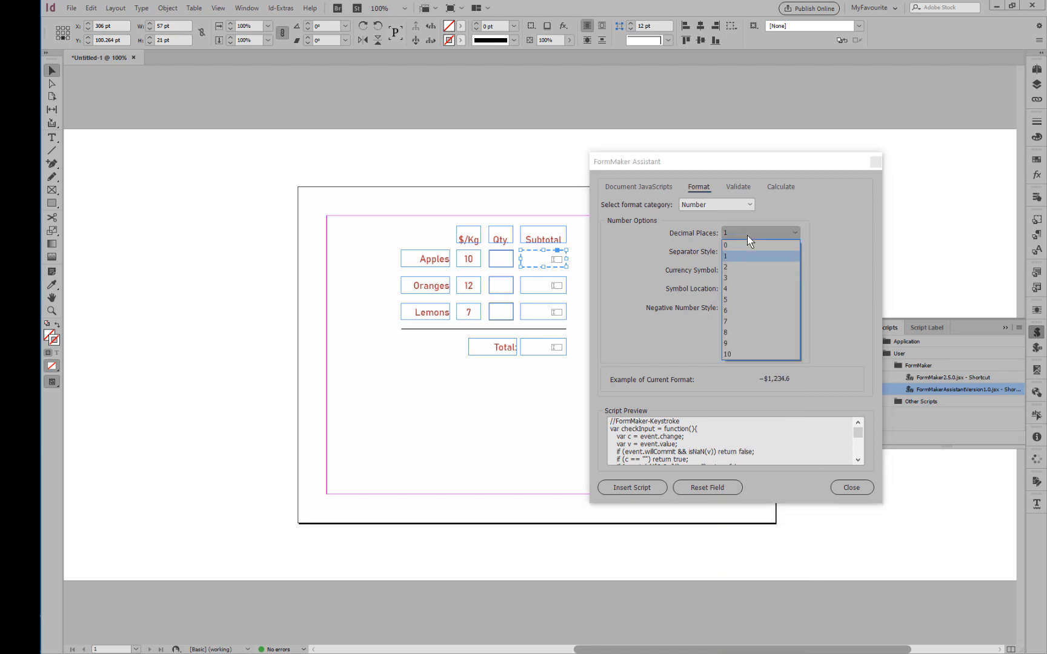
{"action": "left_click", "coordinate": [742, 270]}
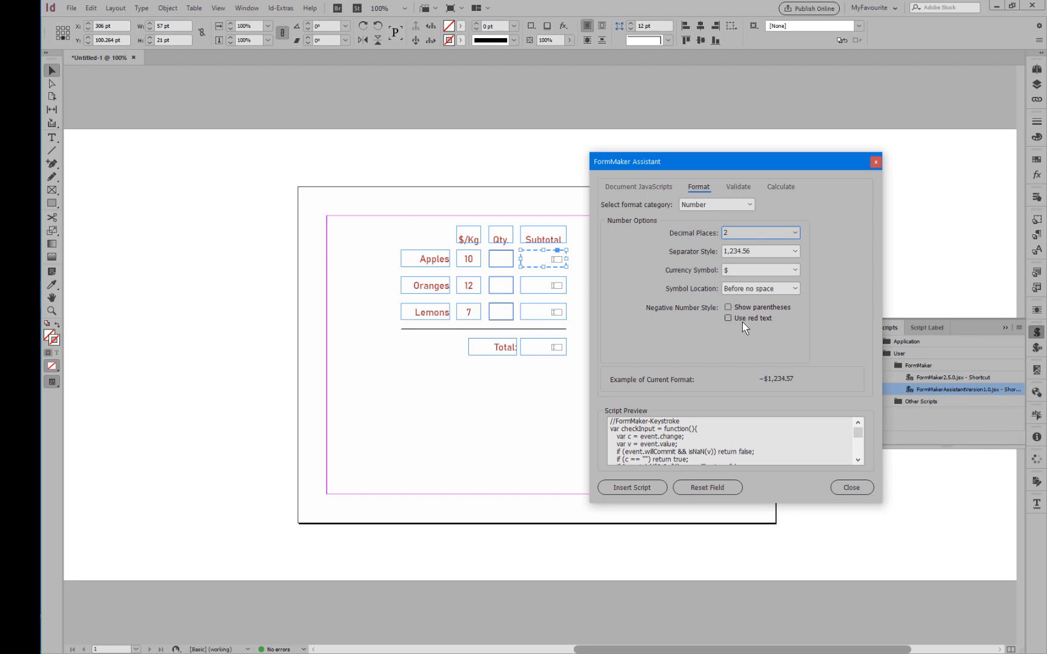
{"action": "left_click", "coordinate": [633, 486]}
{"action": "left_click", "coordinate": [617, 375]}
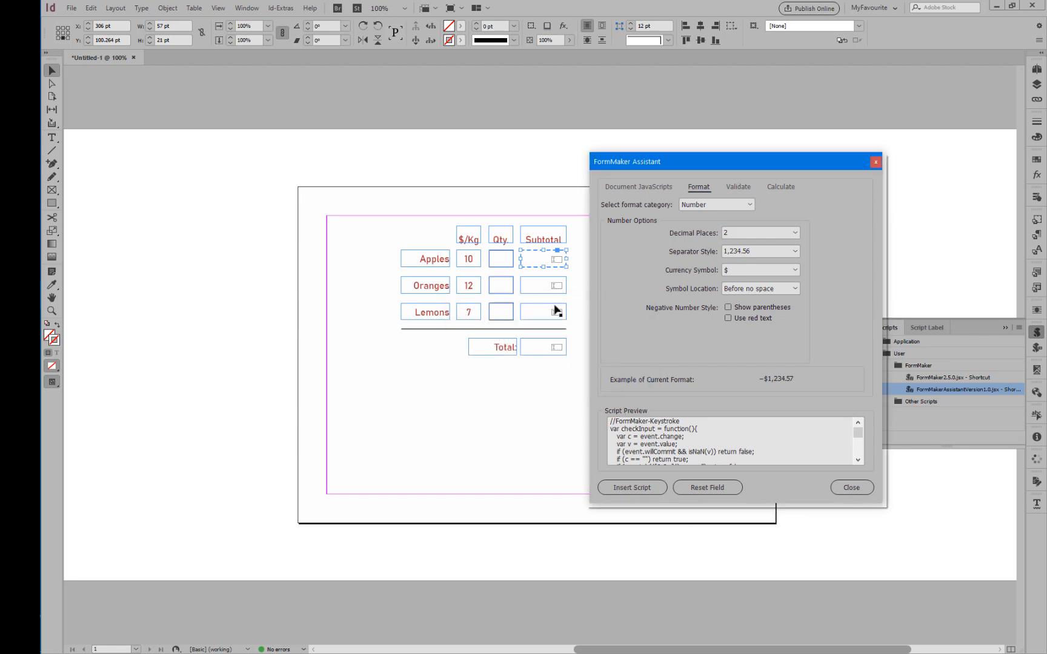
Insert the same Number format script with the $ symbol and 2 decimal places into the Oranges Subtotal, Lemons Subtotal and Total fields.
{"action": "left_click", "coordinate": [542, 287]}
{"action": "left_click", "coordinate": [633, 488]}
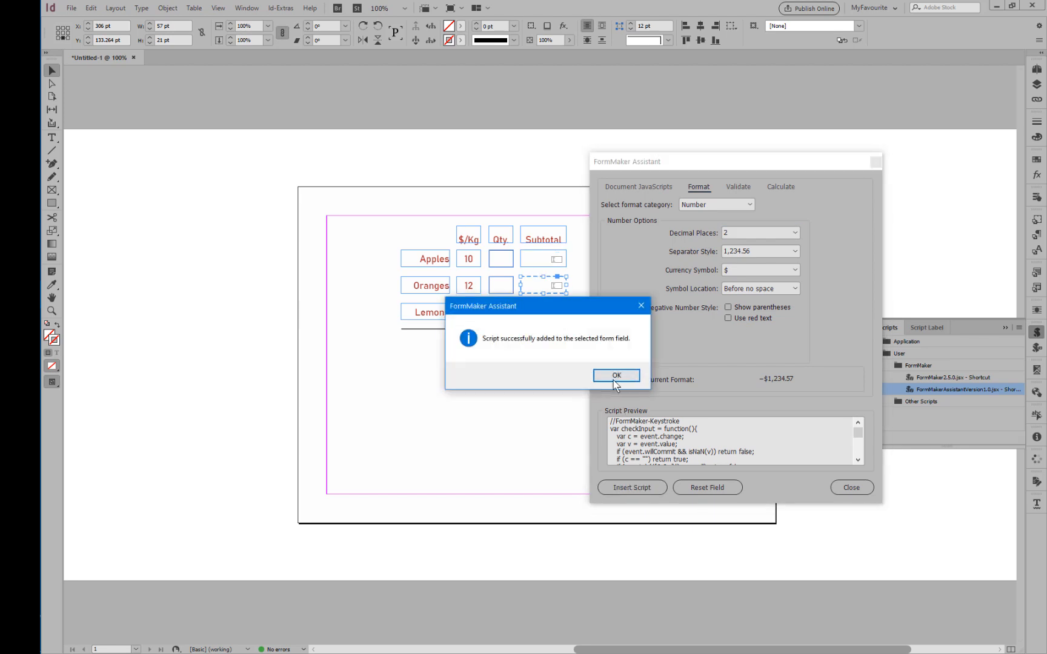
{"action": "left_click", "coordinate": [613, 376]}
{"action": "left_click", "coordinate": [553, 315]}
{"action": "left_click", "coordinate": [633, 488]}
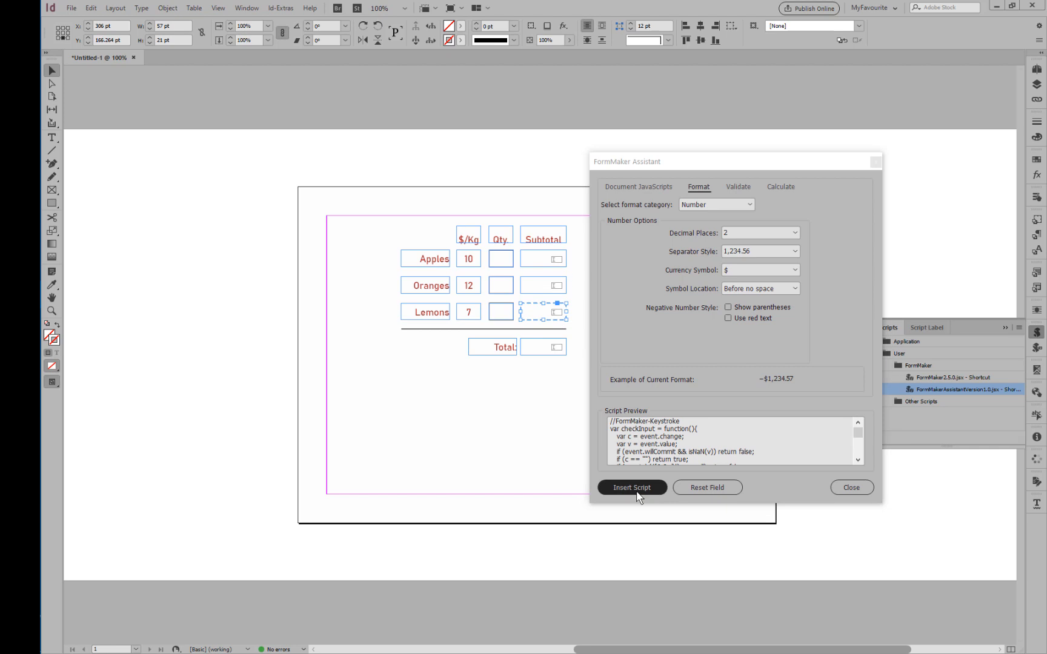
{"action": "left_click", "coordinate": [614, 376]}
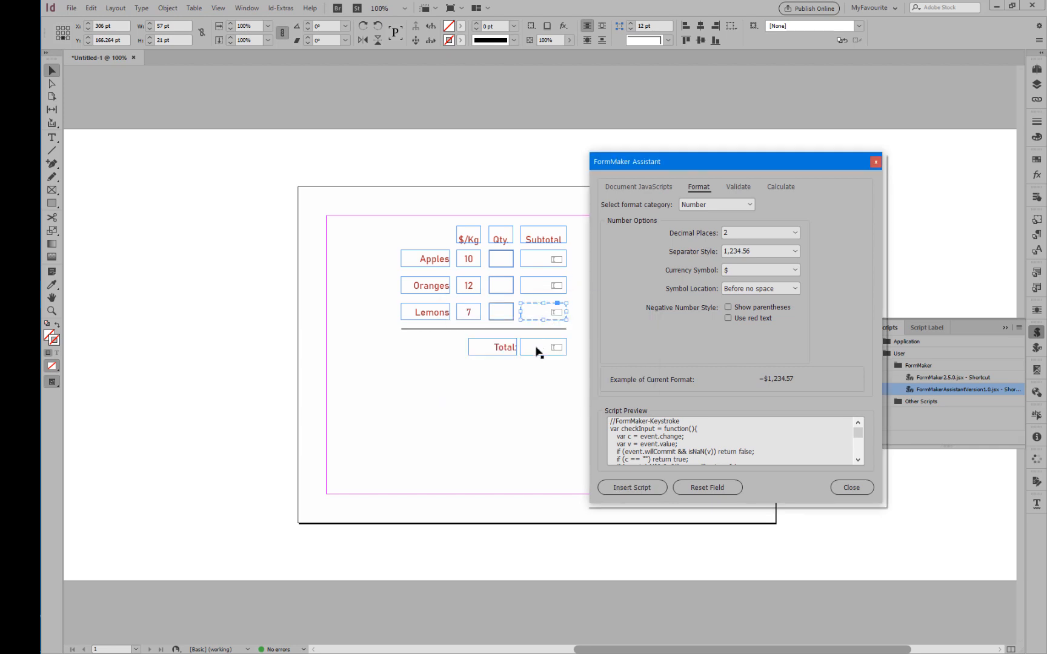
{"action": "left_click", "coordinate": [537, 350]}
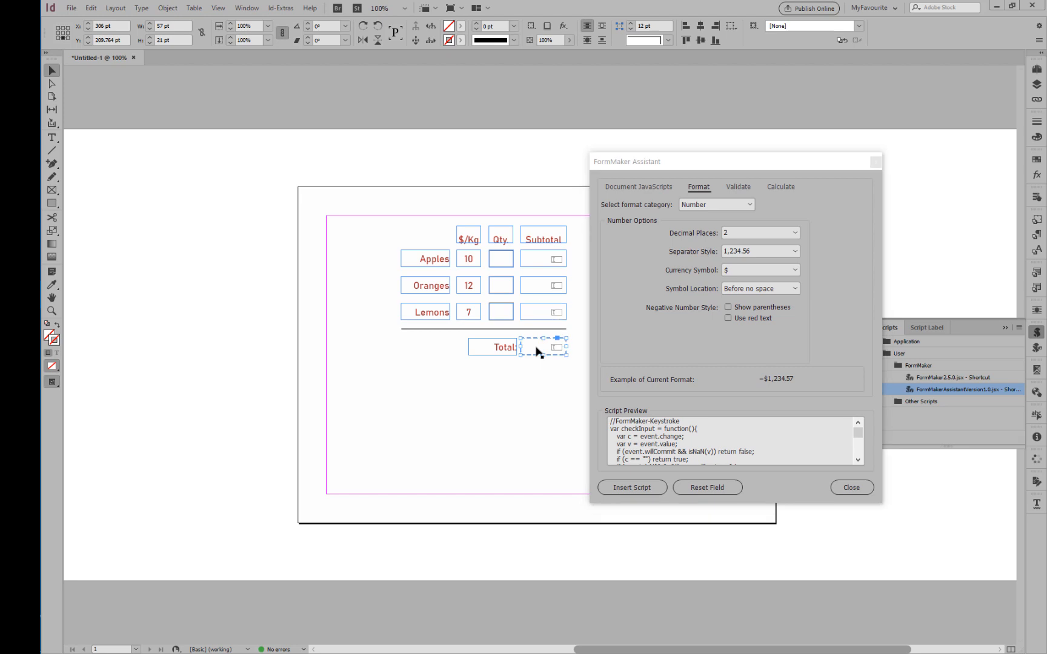
{"action": "left_click", "coordinate": [614, 484]}
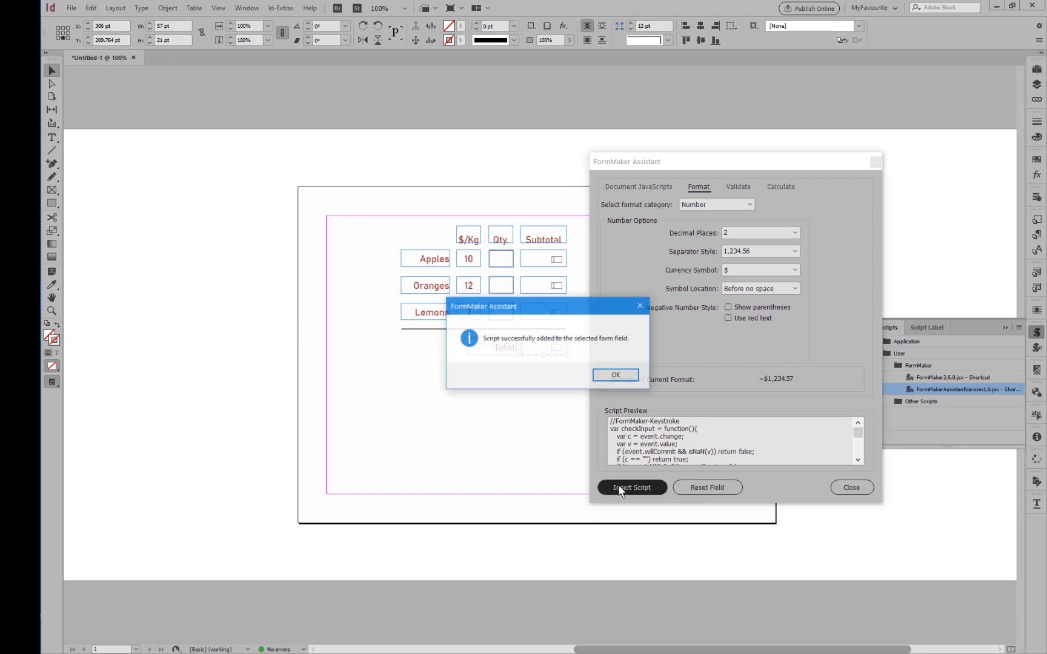
{"action": "left_click", "coordinate": [633, 374]}
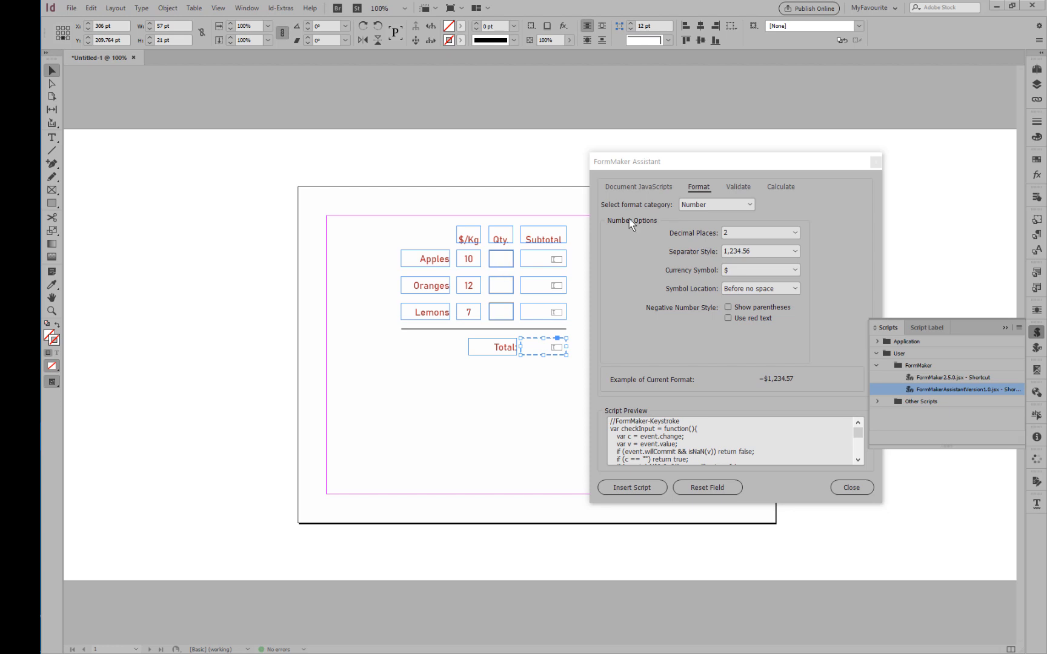
Create a Validate script restricting the field value to the range 0 to 10 and insert it into the Apples quantity field.
{"action": "left_click", "coordinate": [744, 189]}
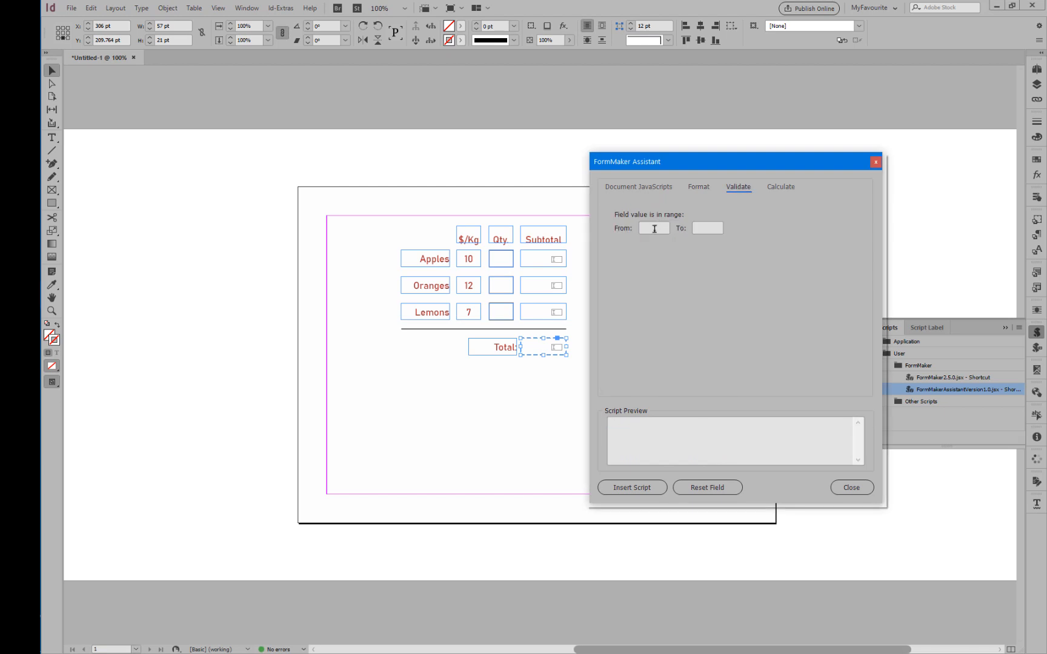
{"action": "left_click", "coordinate": [654, 229]}
{"action": "type", "text": "0"}
{"action": "key", "text": "Tab"}
{"action": "type", "text": "10"}
{"action": "key", "text": "Tab"}
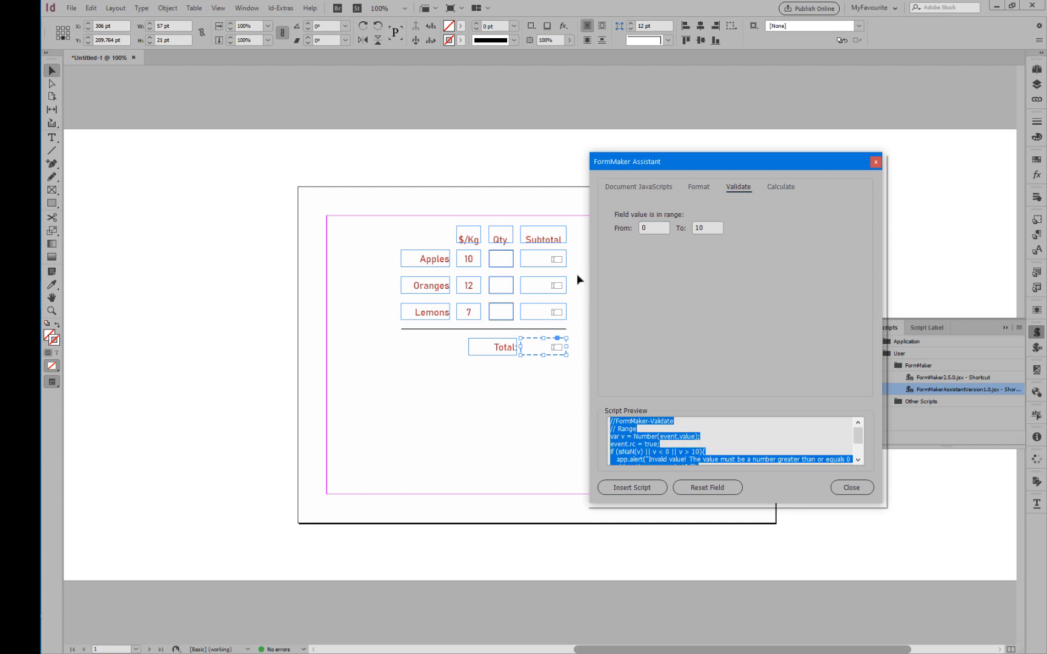
{"action": "left_click", "coordinate": [651, 455]}
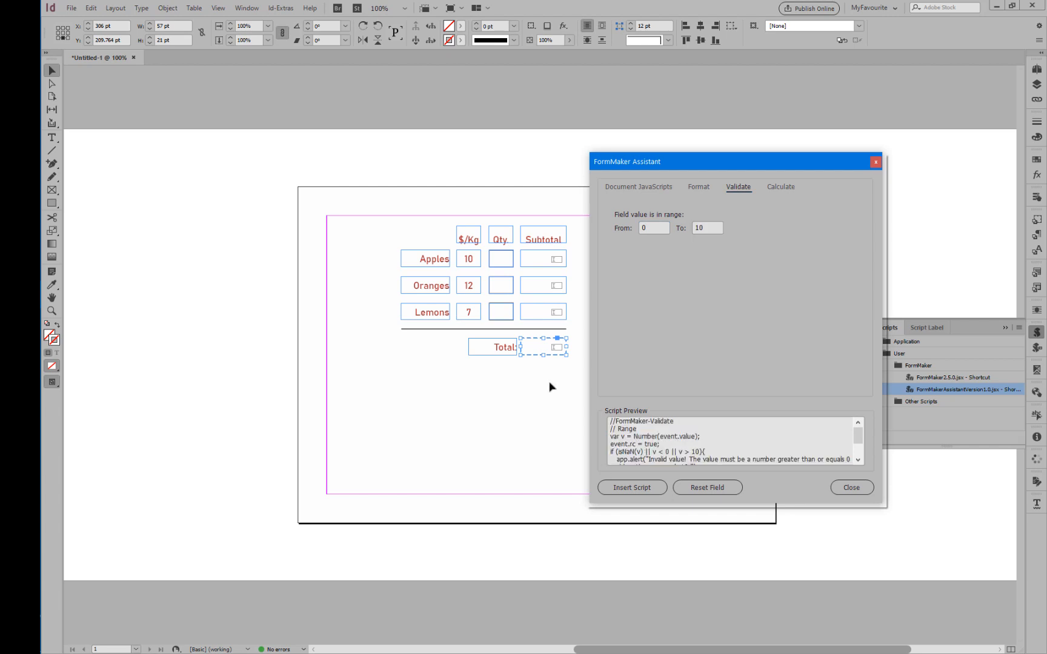
{"action": "left_click", "coordinate": [509, 259]}
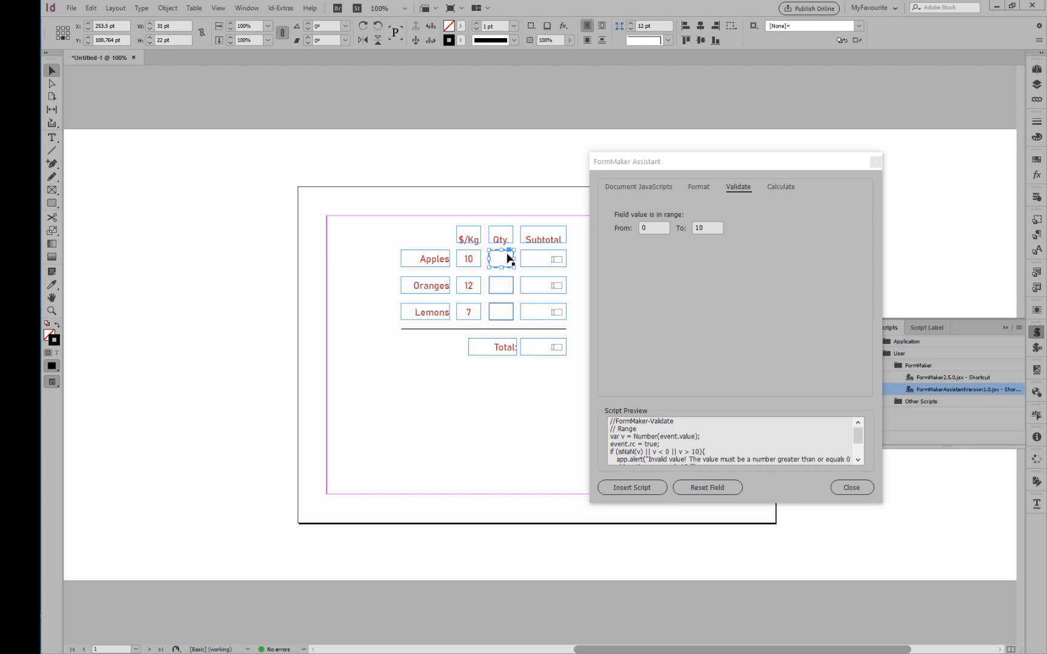
{"action": "left_click", "coordinate": [635, 488]}
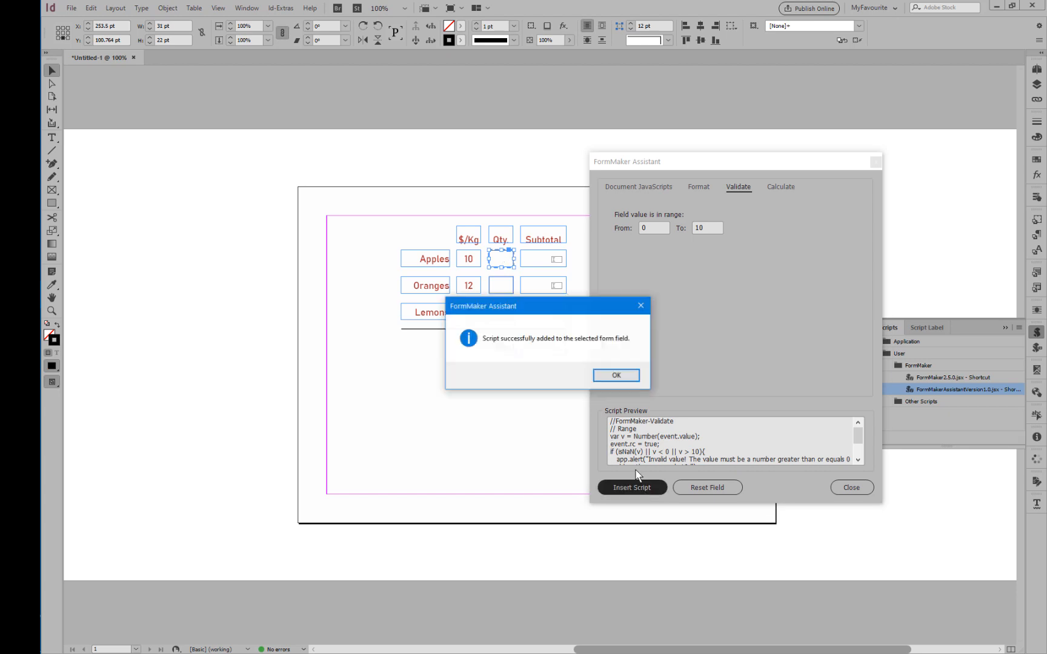
{"action": "left_click", "coordinate": [602, 371]}
Insert the 0 to 10 range validation script into the Oranges and Lemons quantity fields.
{"action": "left_click", "coordinate": [506, 288]}
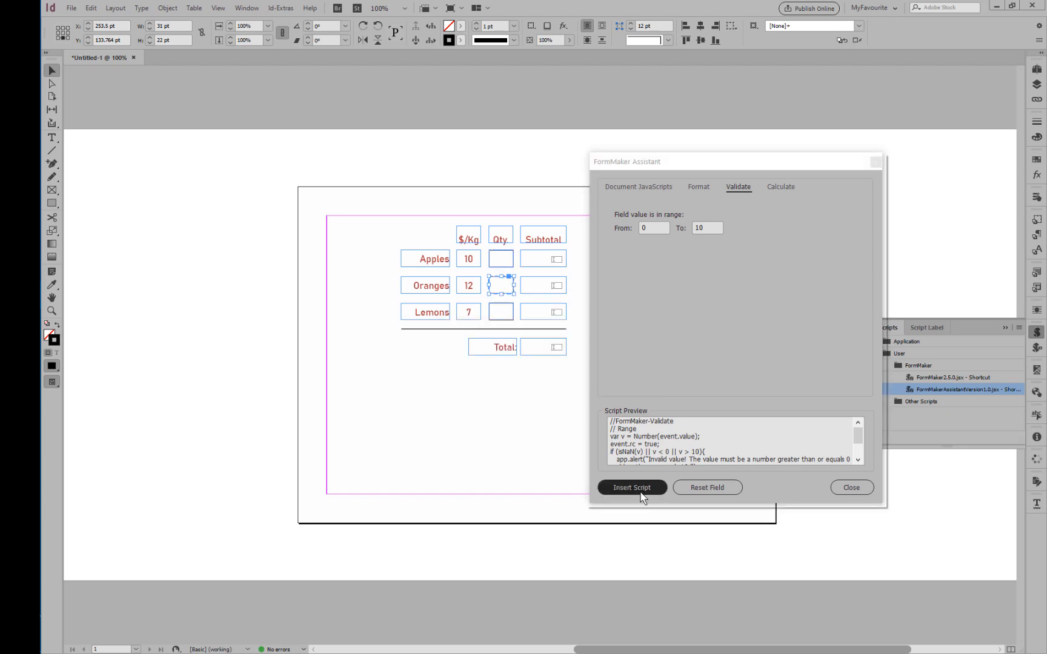
{"action": "left_click", "coordinate": [624, 487]}
{"action": "left_click", "coordinate": [612, 375]}
{"action": "left_click", "coordinate": [501, 311]}
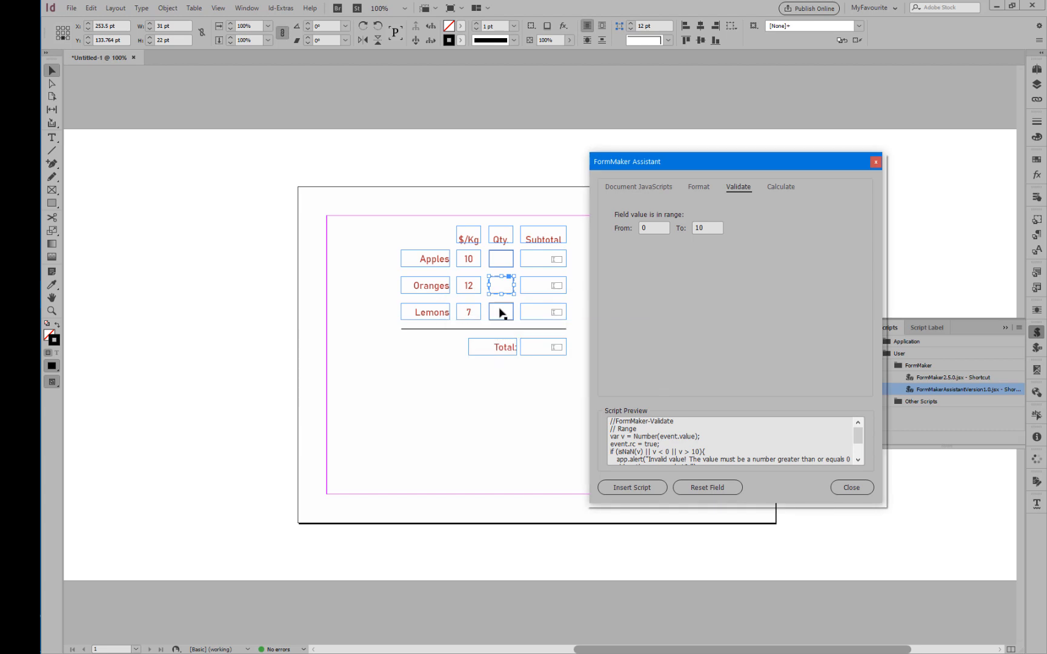
{"action": "left_click", "coordinate": [631, 488]}
{"action": "left_click", "coordinate": [611, 376]}
Deselect the fields, close the FormMaker Assistant and run the FormMaker2.5.0 script to store the form data.
{"action": "left_click", "coordinate": [521, 389]}
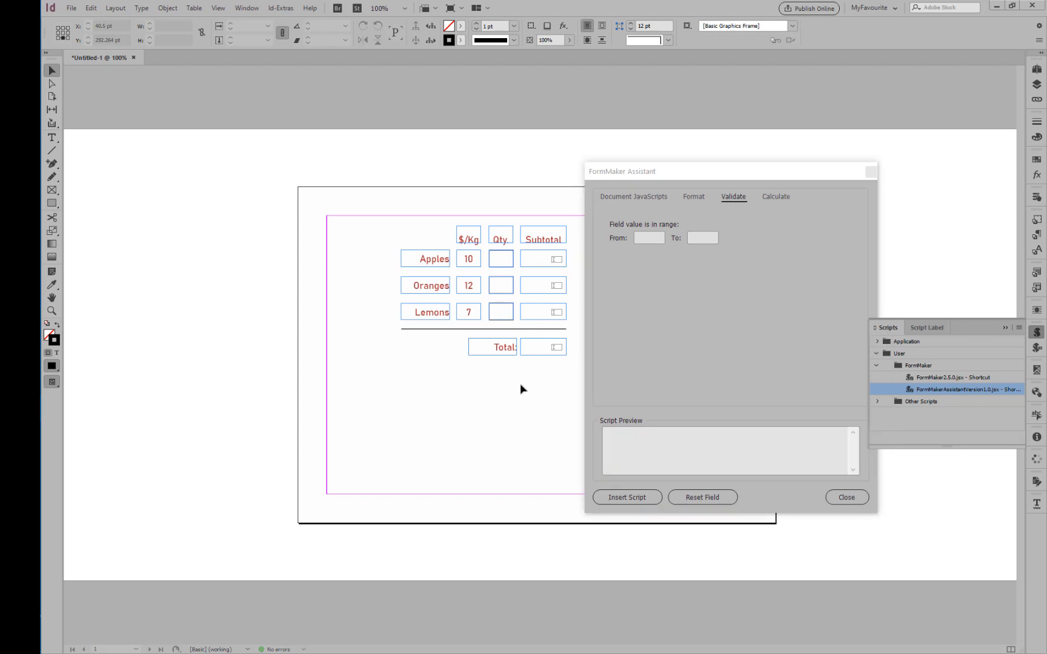
{"action": "left_click", "coordinate": [838, 501]}
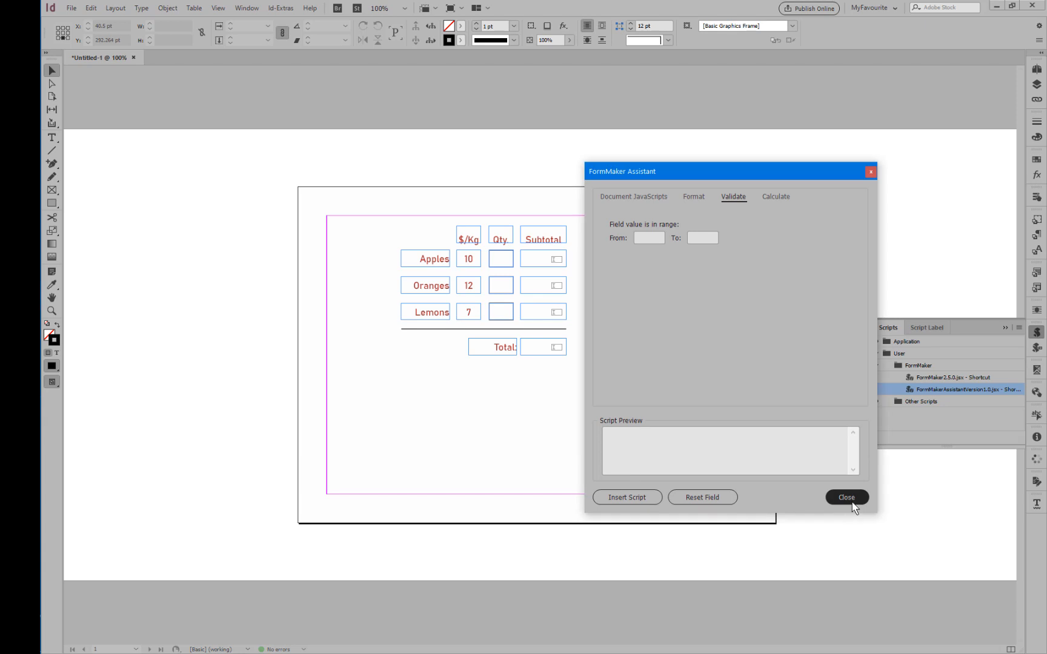
{"action": "left_click", "coordinate": [839, 499]}
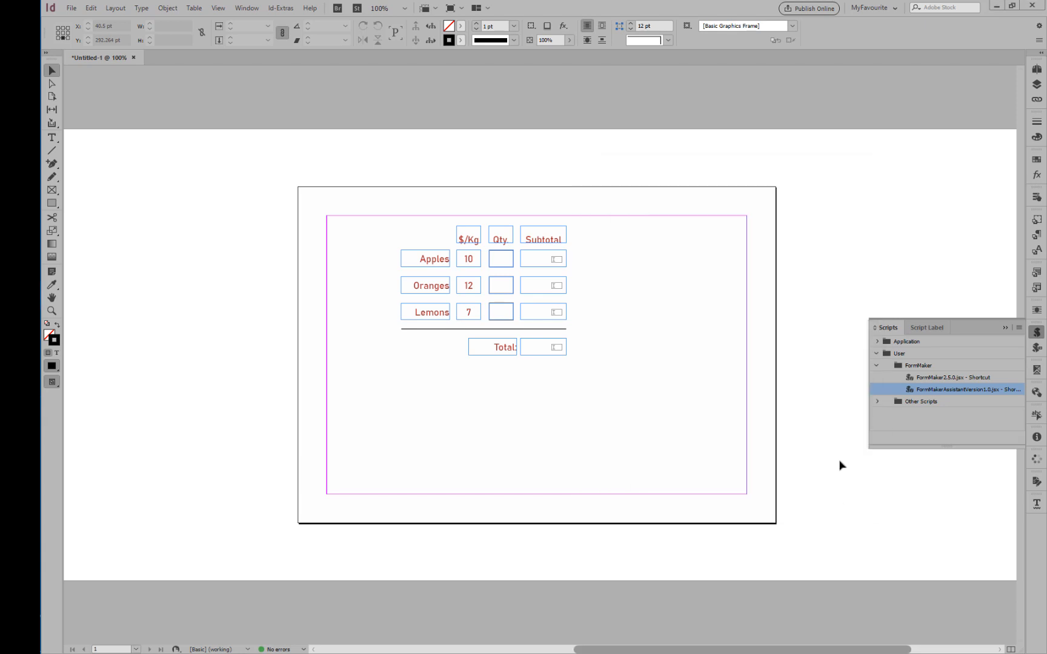
{"action": "double_click", "coordinate": [923, 378]}
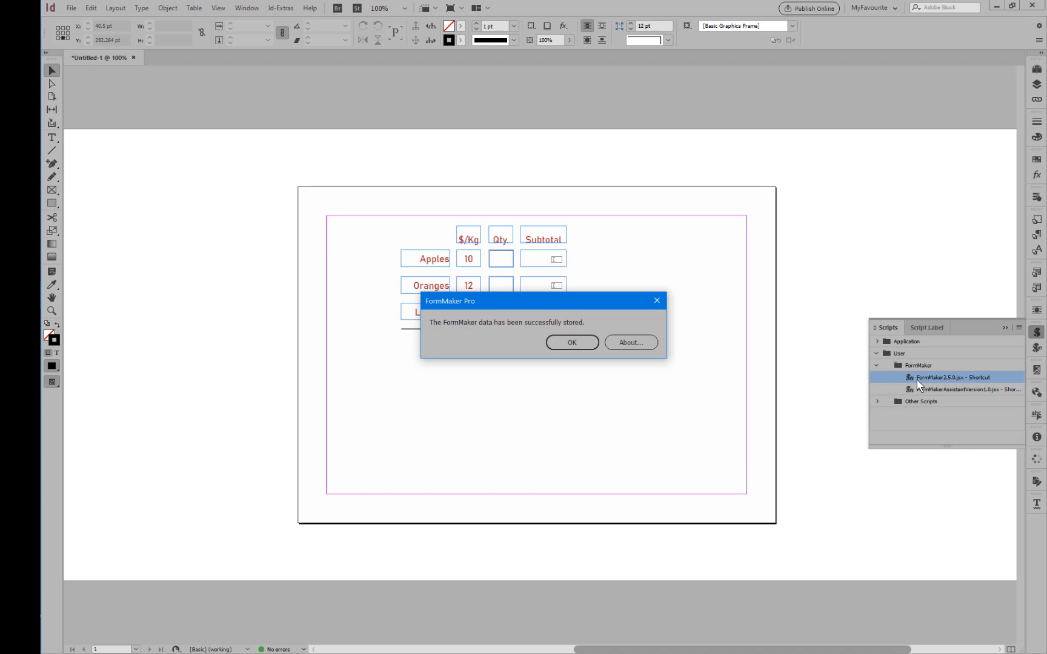
{"action": "left_click", "coordinate": [563, 344]}
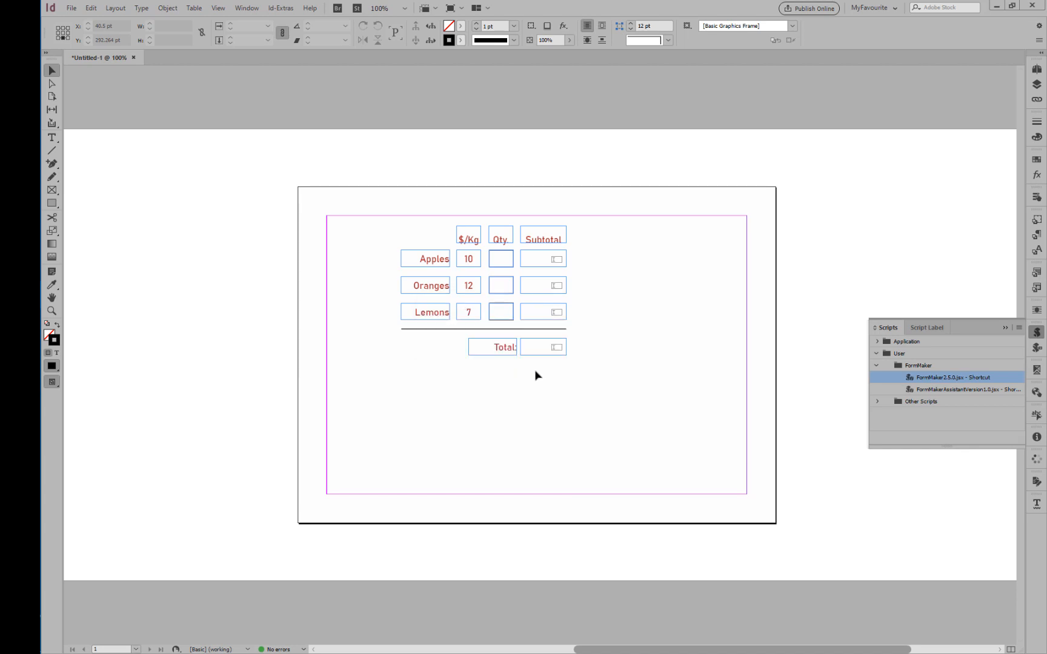
Export the form as an interactive PDF over Sample.pdf and apply the stored FormMaker data to it in Acrobat.
{"action": "key", "text": "alt+f"}
{"action": "key", "text": "e"}
{"action": "double_click", "coordinate": [137, 107]}
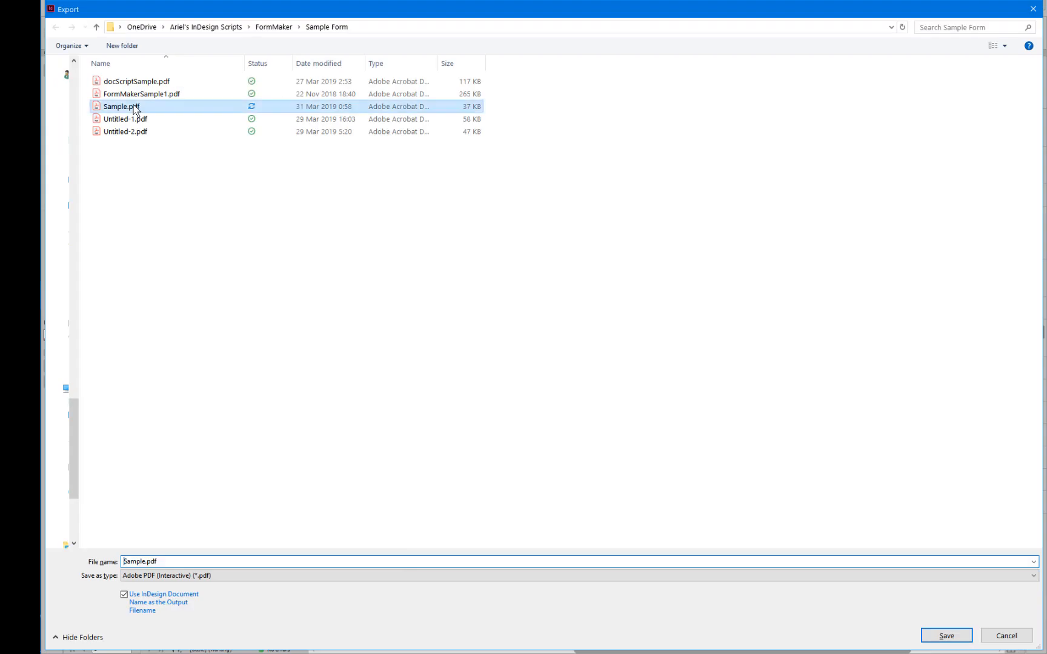
{"action": "left_click", "coordinate": [576, 334]}
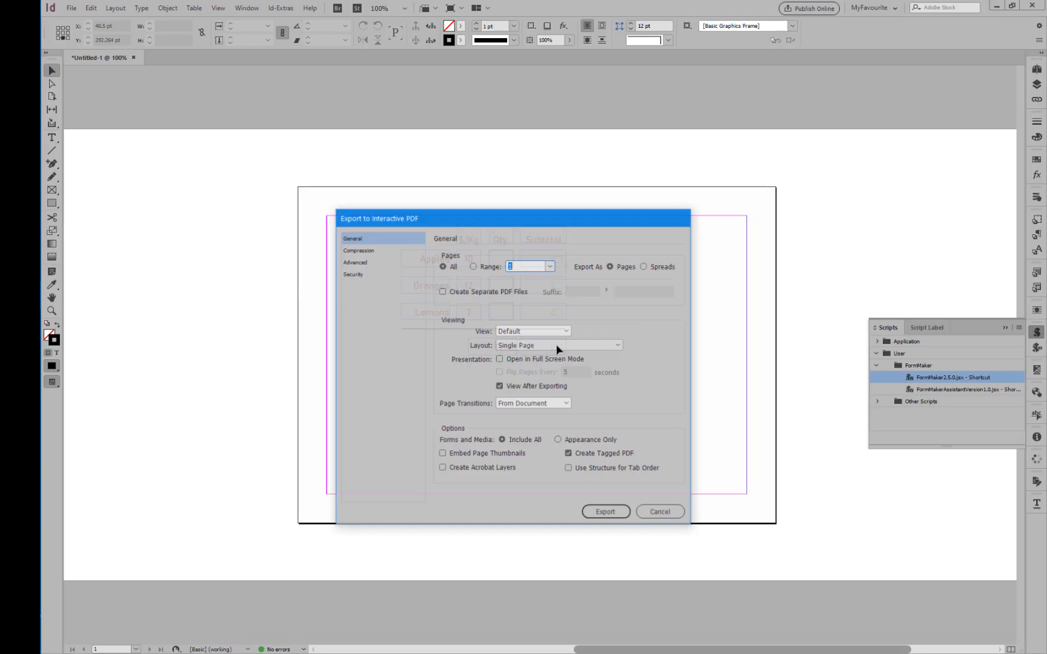
{"action": "left_click", "coordinate": [606, 513]}
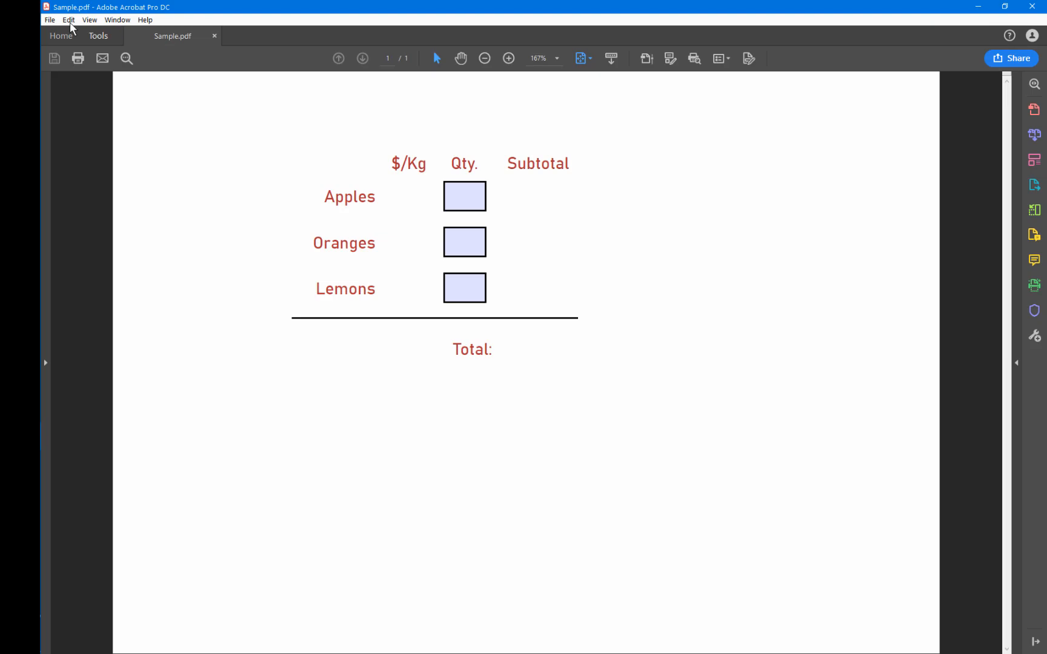
{"action": "left_click", "coordinate": [64, 19]}
{"action": "left_click", "coordinate": [103, 371]}
Test the form's formatting and calculations by entering quantities 2 for Apples, 3 for Oranges and 4 for Lemons.
{"action": "left_click", "coordinate": [471, 207]}
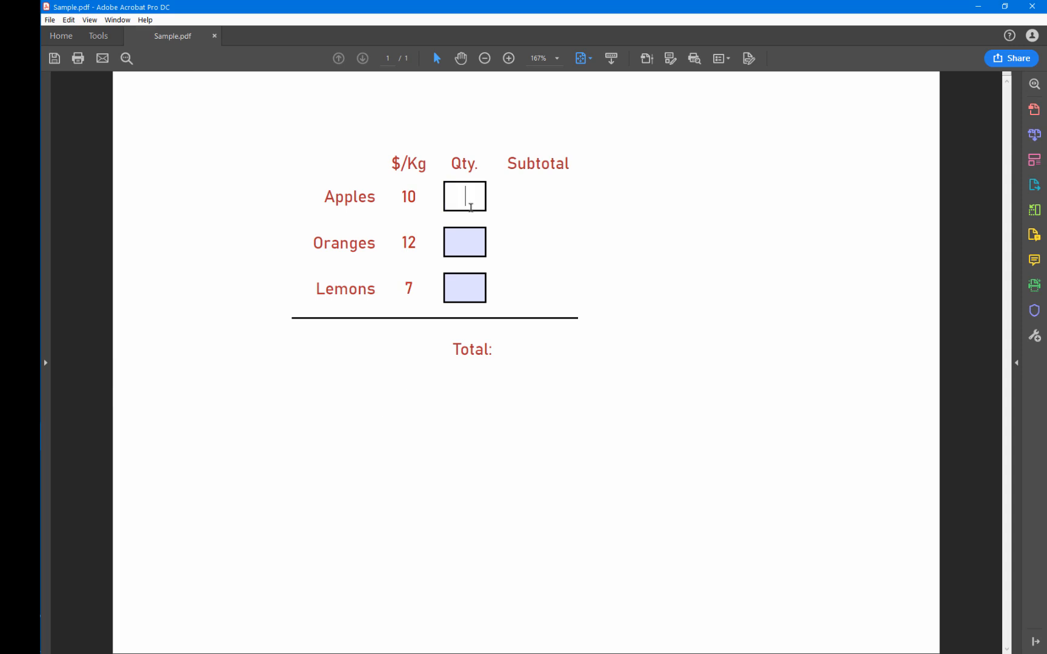
{"action": "type", "text": "2"}
{"action": "key", "text": "Tab"}
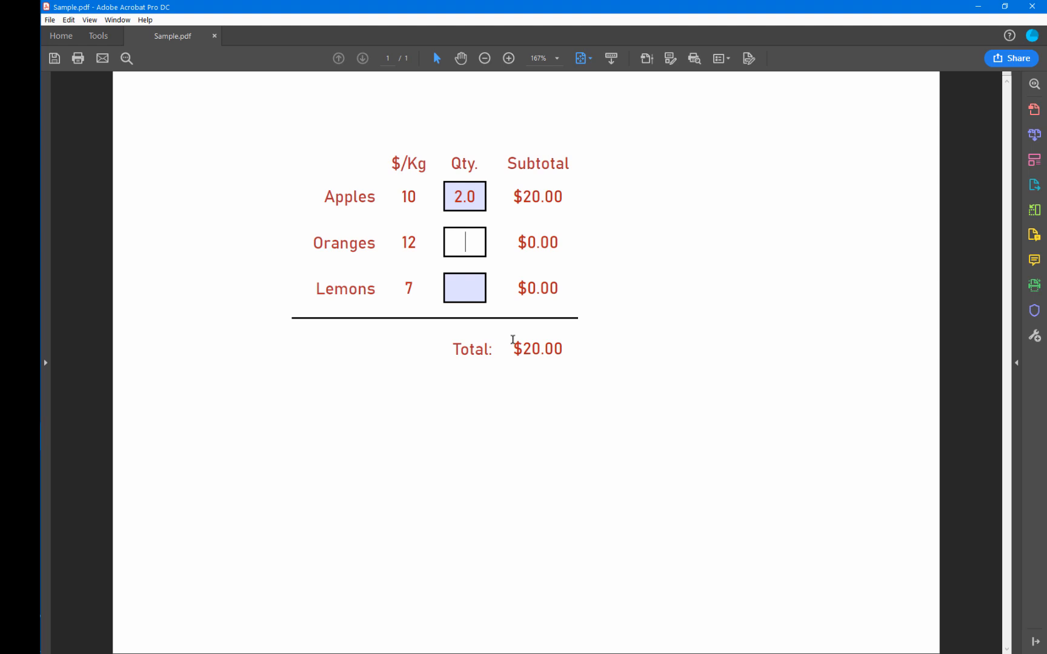
{"action": "type", "text": "3"}
{"action": "left_click", "coordinate": [474, 277]}
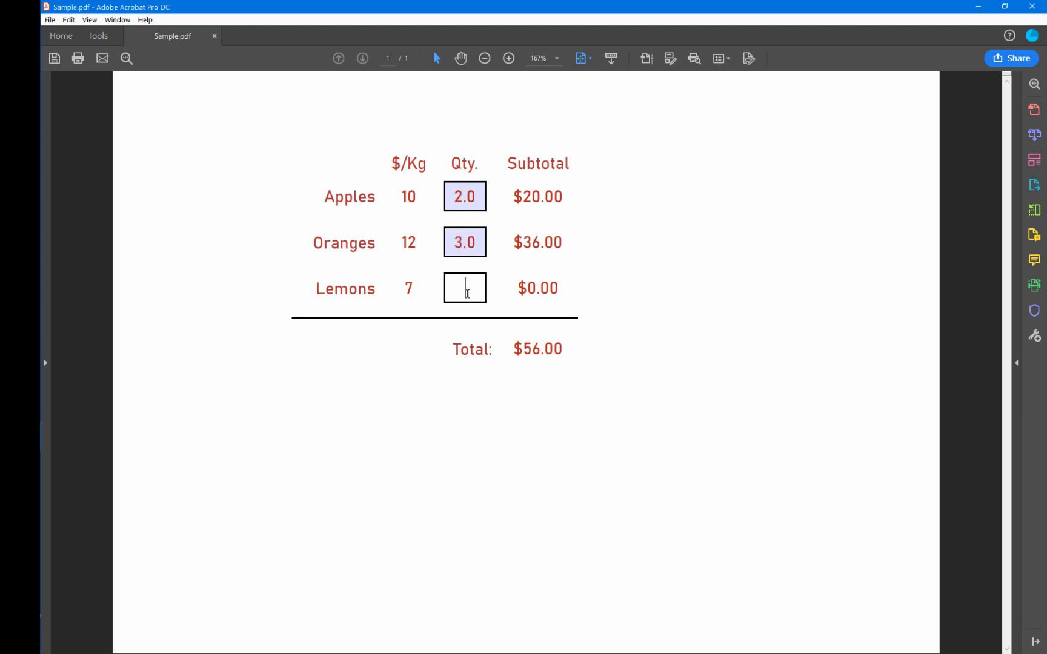
{"action": "type", "text": "4"}
{"action": "key", "text": "Tab"}
{"action": "left_click", "coordinate": [483, 391]}
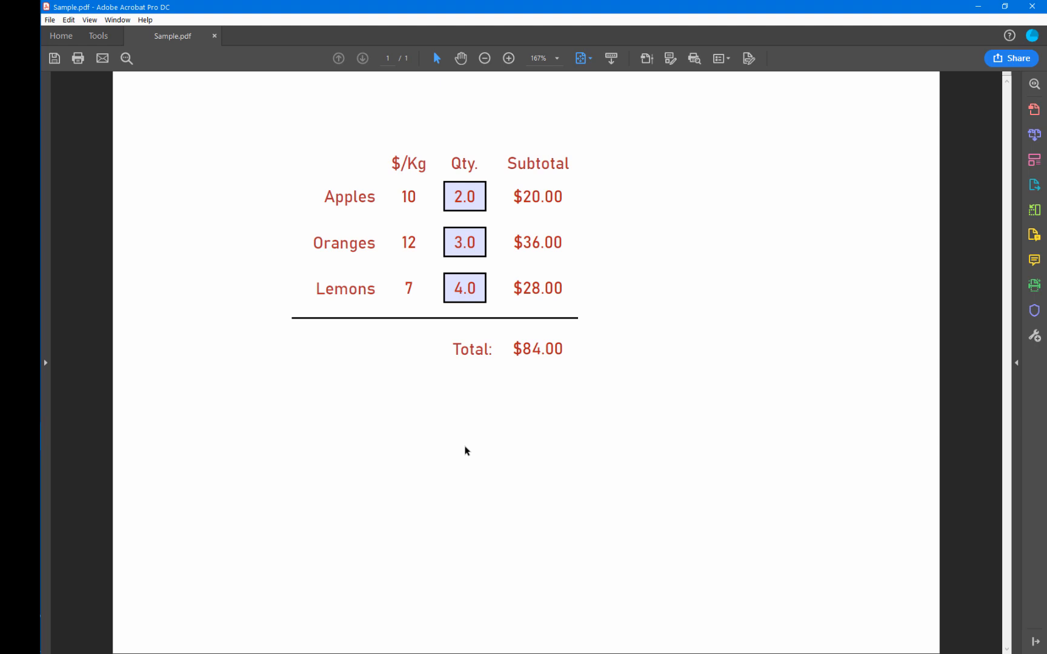
Close Sample.pdf without saving its changes and return to the InDesign document.
{"action": "key", "text": "alt+Tab"}
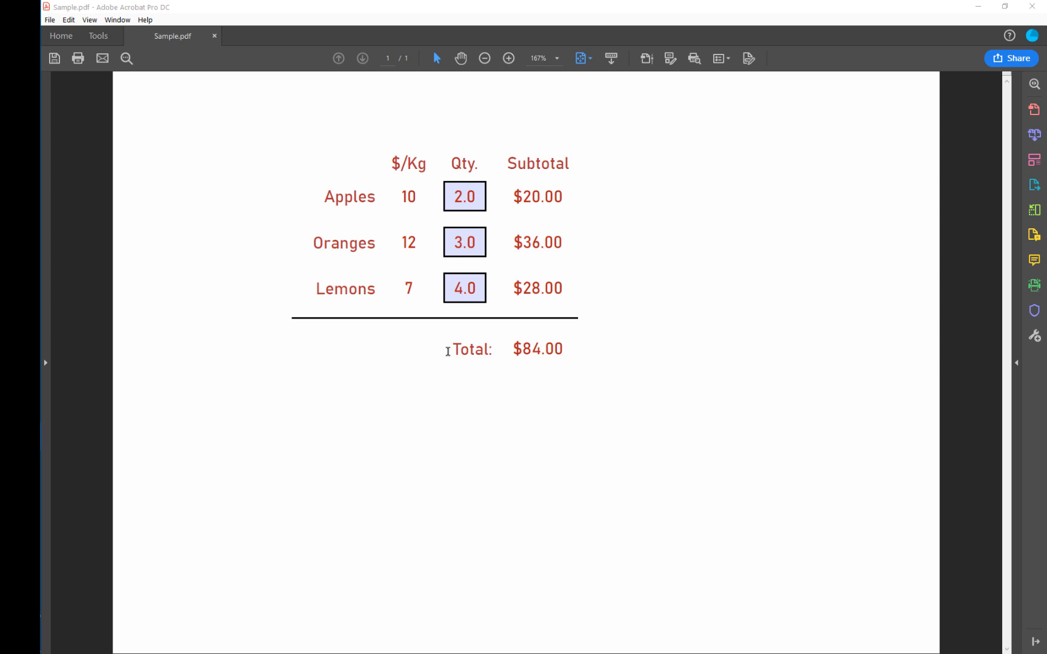
{"action": "key", "text": "ctrl+w"}
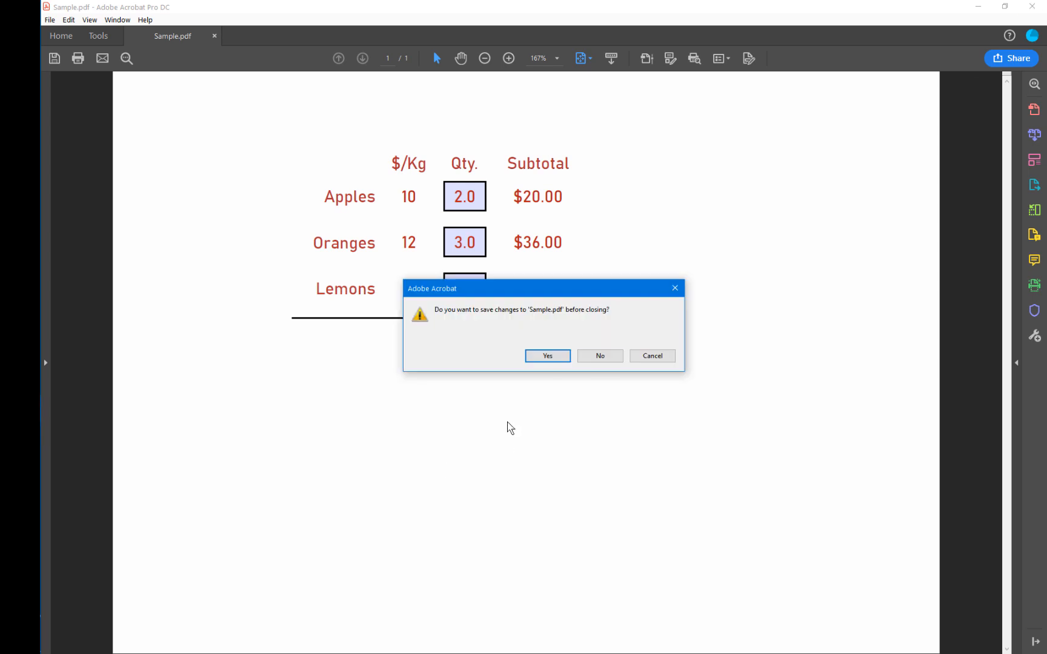
{"action": "left_click", "coordinate": [600, 357]}
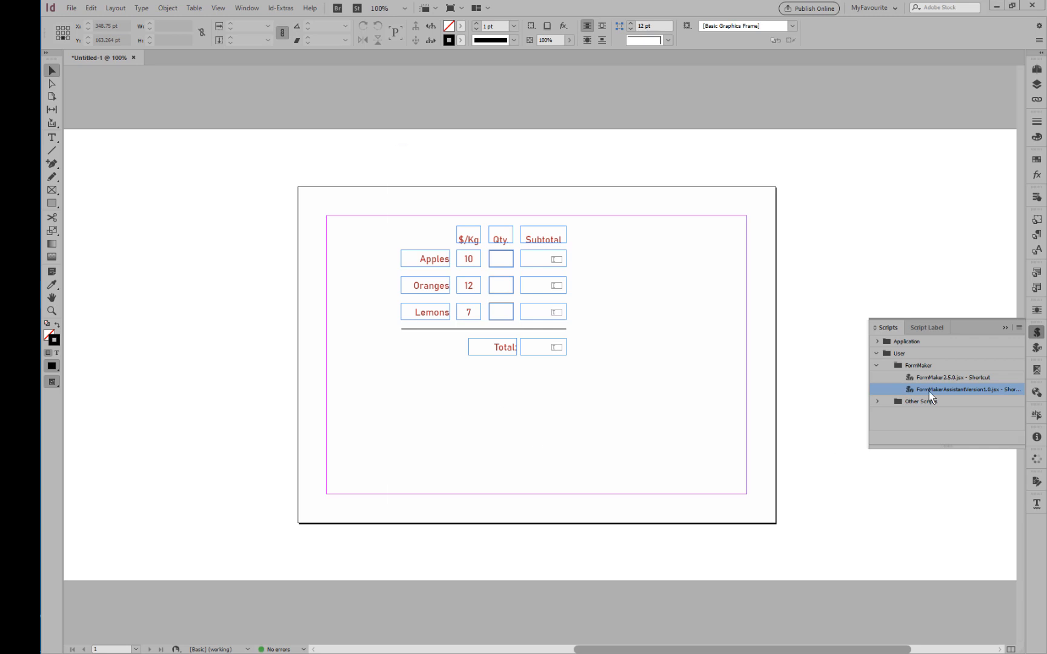
Run the FormMaker Assistant script and add a document JavaScript named NoFieldHighlighting containing "app.runtimeHighlight = false;", selecting it to preview the code.
{"action": "double_click", "coordinate": [931, 395]}
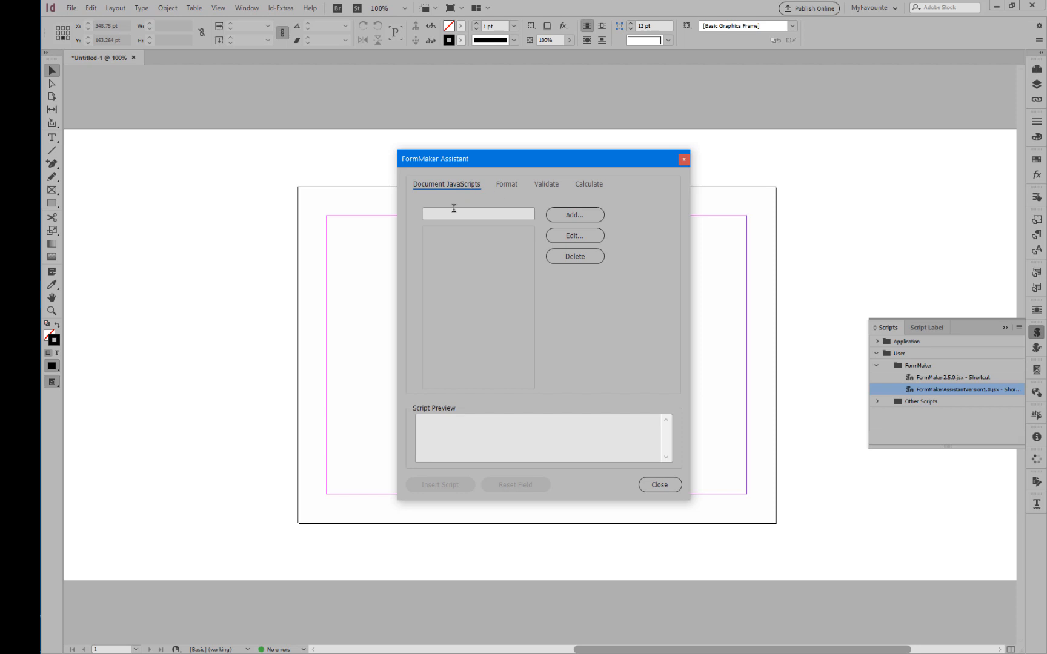
{"action": "left_click", "coordinate": [459, 214]}
{"action": "type", "text": "NoFieldHighlighting"}
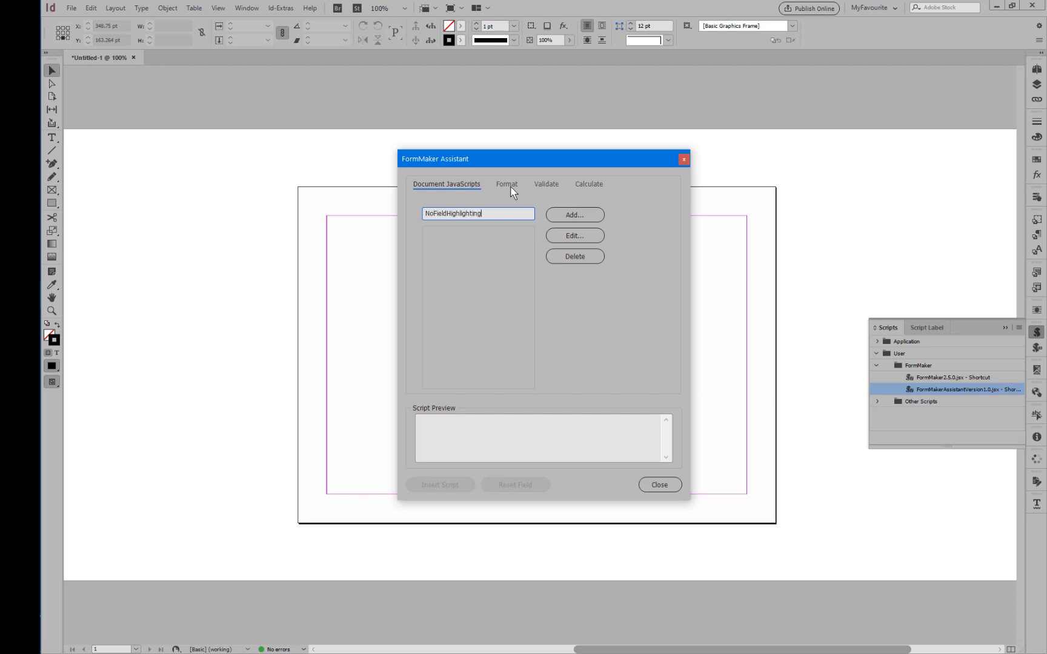
{"action": "left_click", "coordinate": [593, 215]}
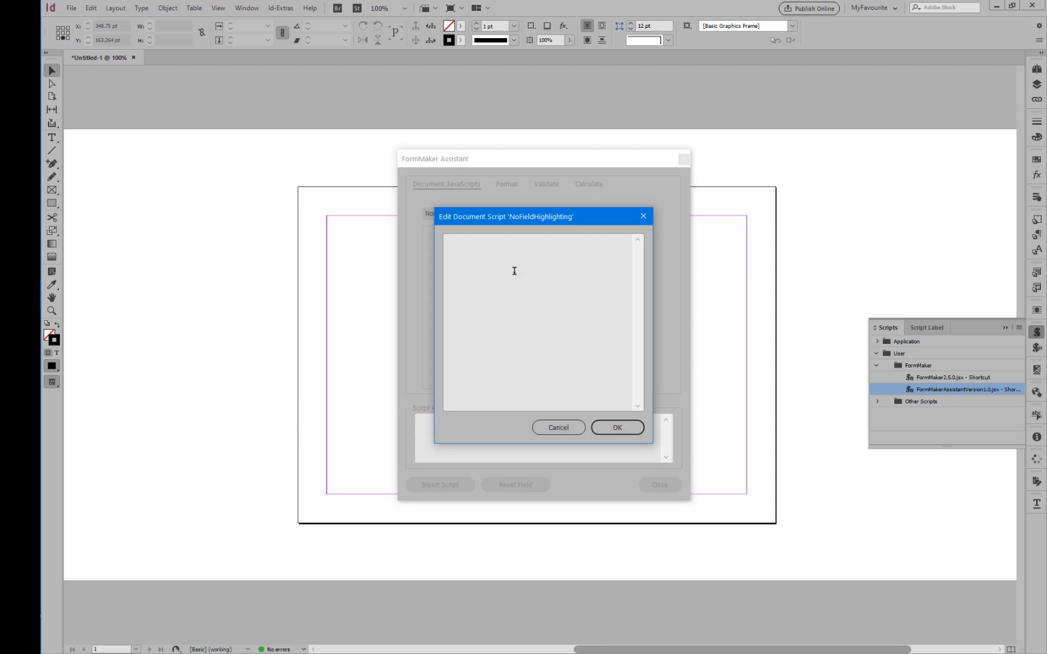
{"action": "type", "text": "app.runtimeHighlight = false;"}
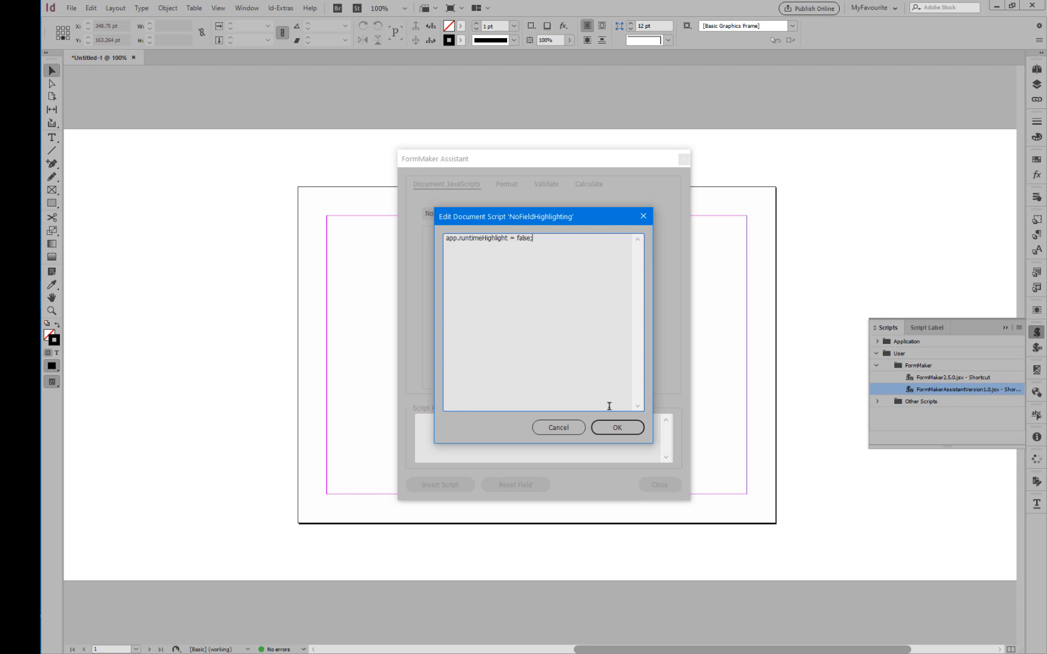
{"action": "left_click", "coordinate": [620, 428]}
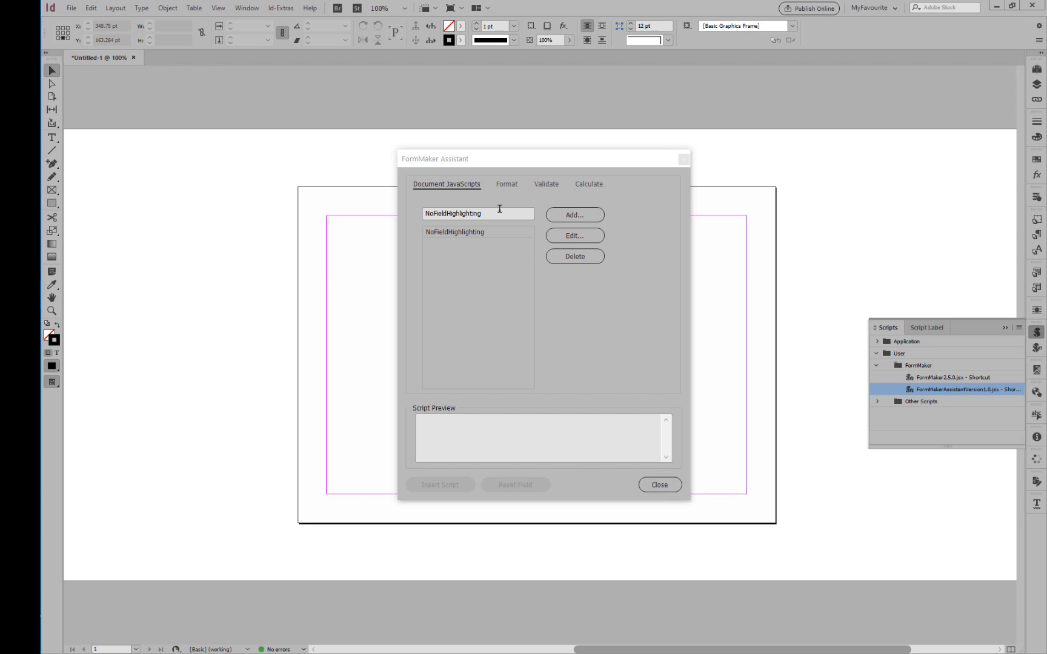
{"action": "left_click", "coordinate": [490, 232]}
{"action": "left_click", "coordinate": [466, 234]}
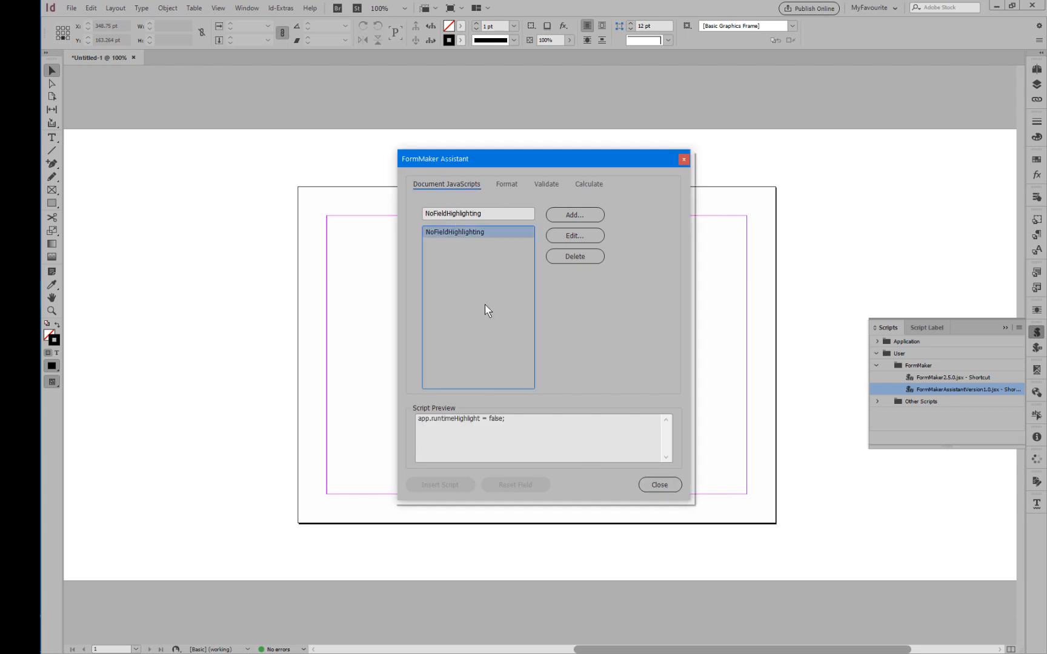
Close the FormMaker Assistant and run the FormMaker2.5.0 script on the form document.
{"action": "left_click", "coordinate": [648, 486]}
{"action": "double_click", "coordinate": [921, 378]}
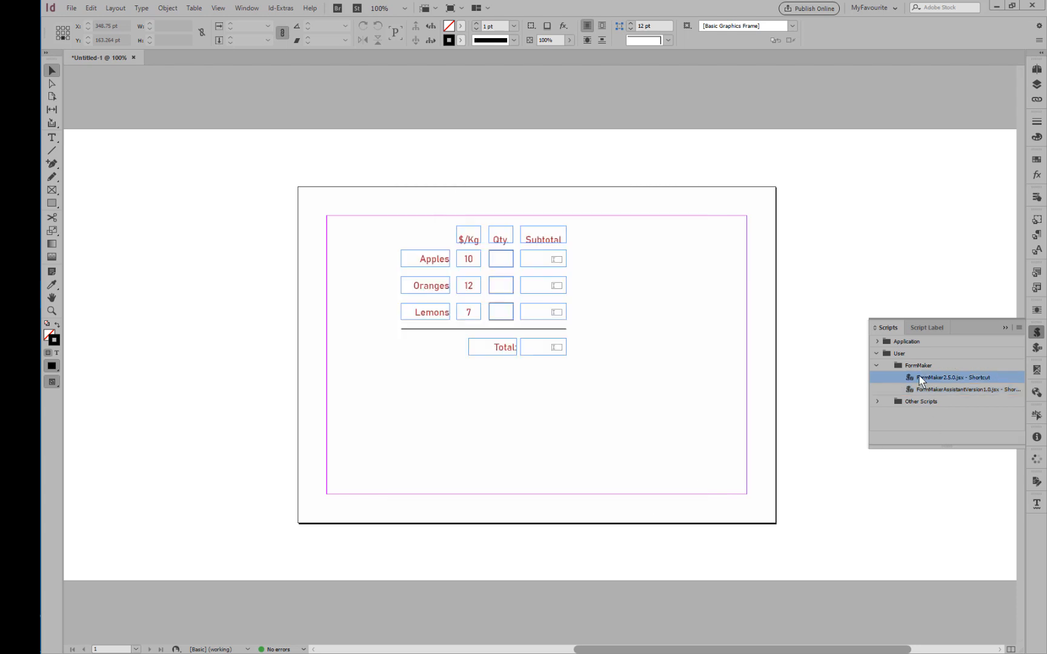
{"action": "left_click", "coordinate": [570, 343]}
Export the form as an interactive PDF, replacing Sample.pdf, and run FormMaker on it in Acrobat.
{"action": "key", "text": "alt+f"}
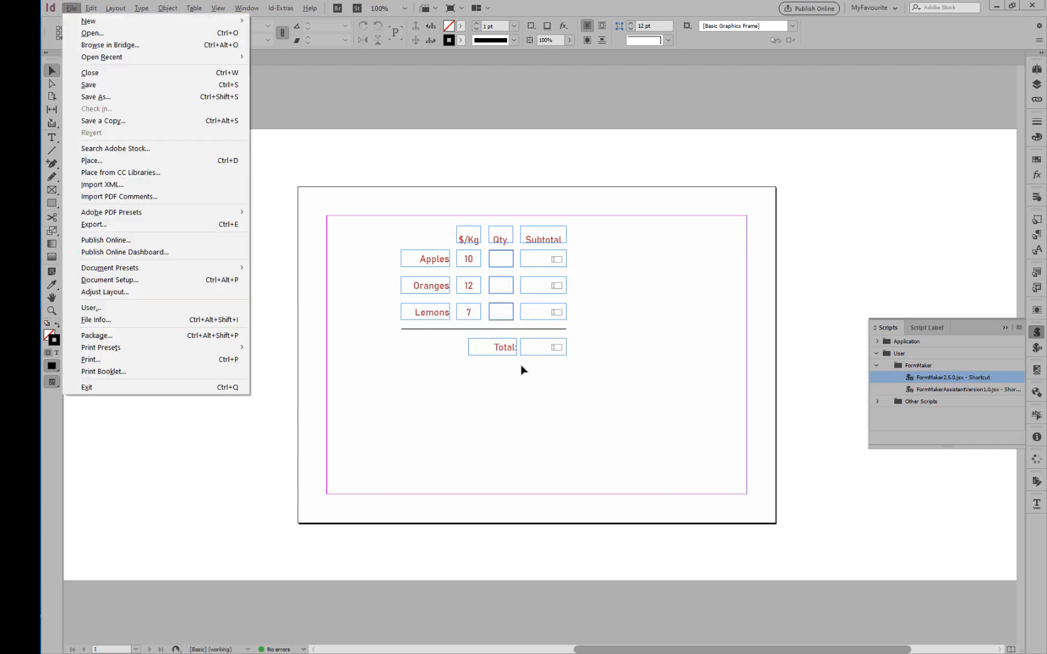
{"action": "key", "text": "Escape"}
{"action": "key", "text": "ctrl+e"}
{"action": "double_click", "coordinate": [120, 106]}
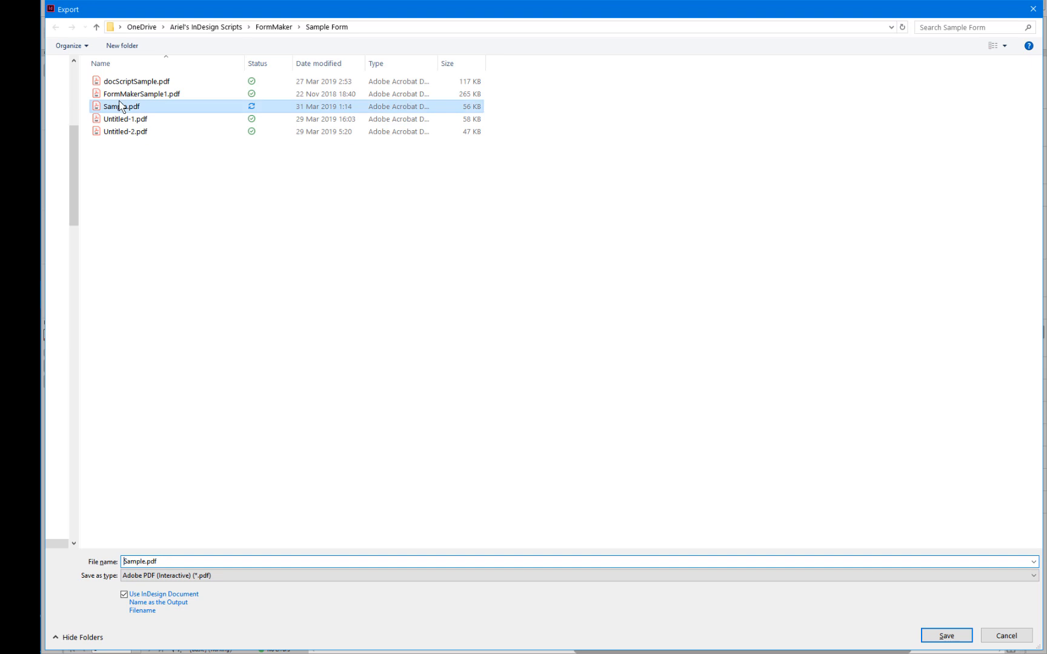
{"action": "left_click", "coordinate": [567, 333]}
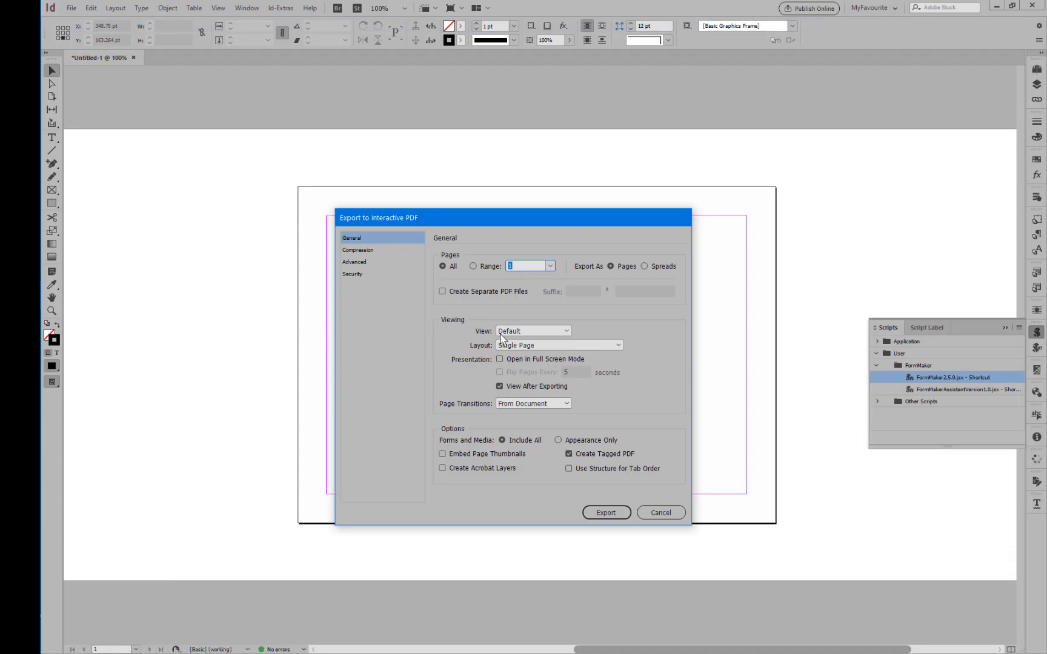
{"action": "left_click", "coordinate": [606, 512]}
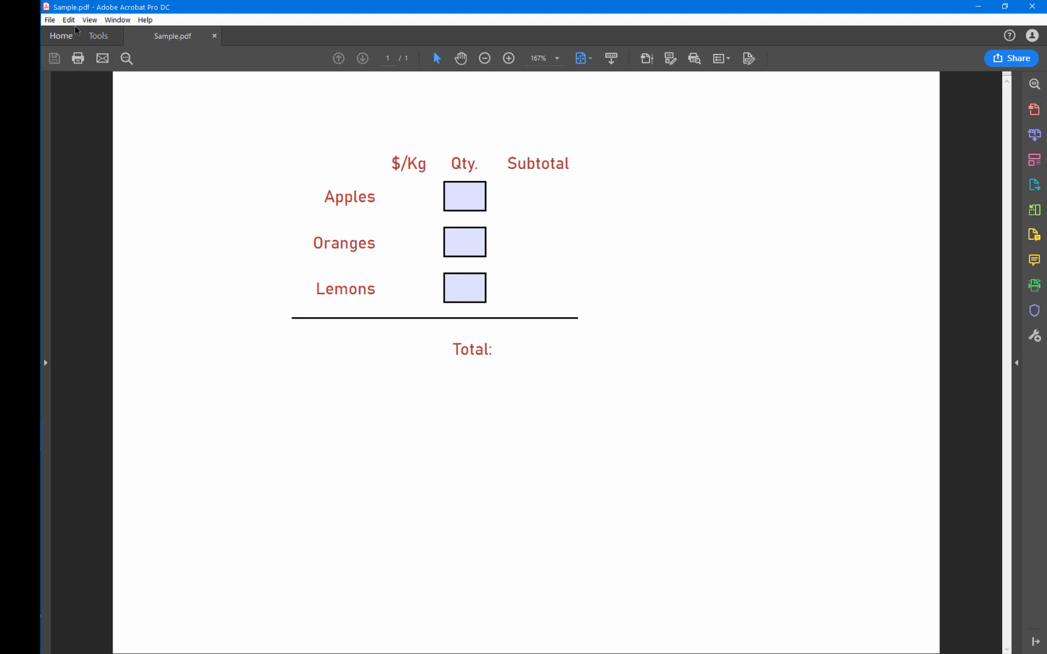
{"action": "left_click", "coordinate": [68, 20]}
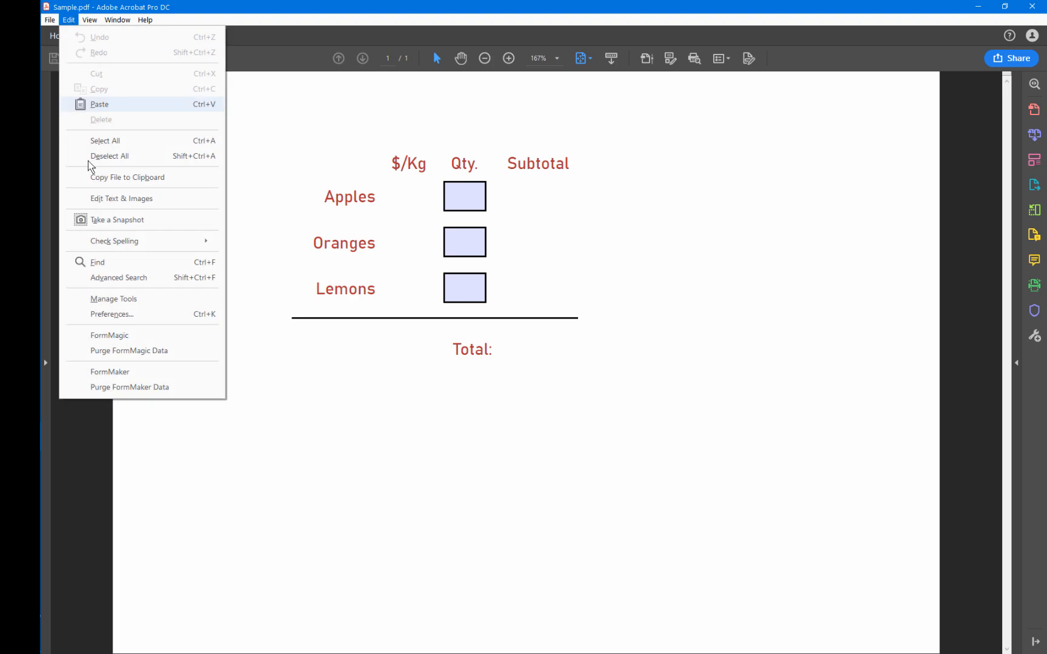
{"action": "left_click", "coordinate": [109, 372]}
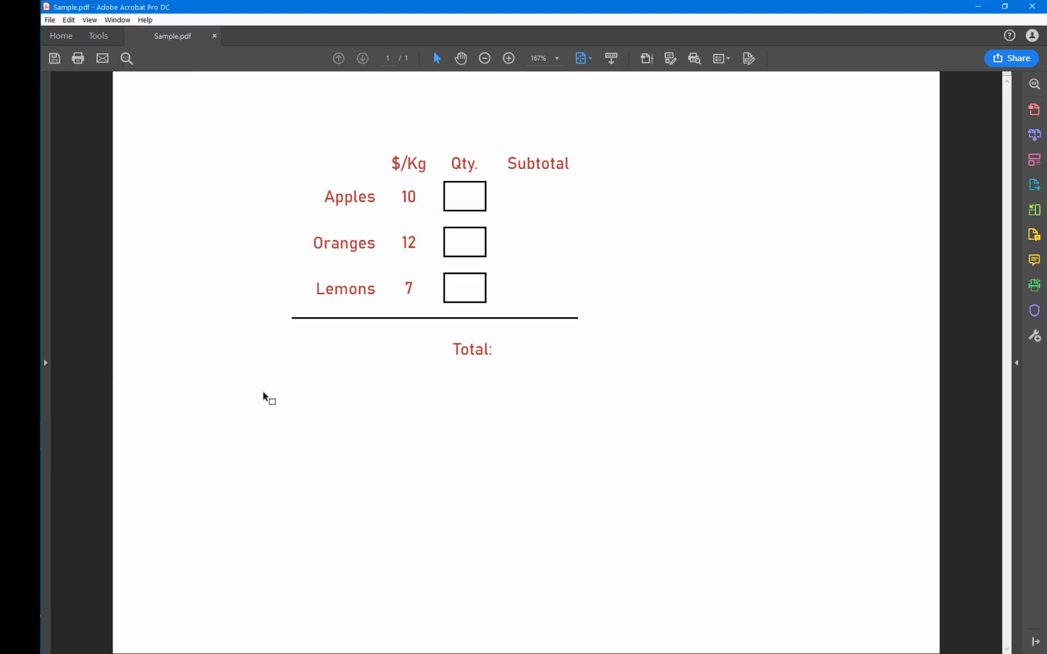
Fill in the form's quantities with 2 for Apples, 3 for Oranges and 4 for Lemons.
{"action": "left_click", "coordinate": [465, 196]}
{"action": "type", "text": "2"}
{"action": "key", "text": "Tab"}
{"action": "type", "text": "3"}
{"action": "key", "text": "Tab"}
{"action": "type", "text": "4"}
{"action": "key", "text": "Return"}
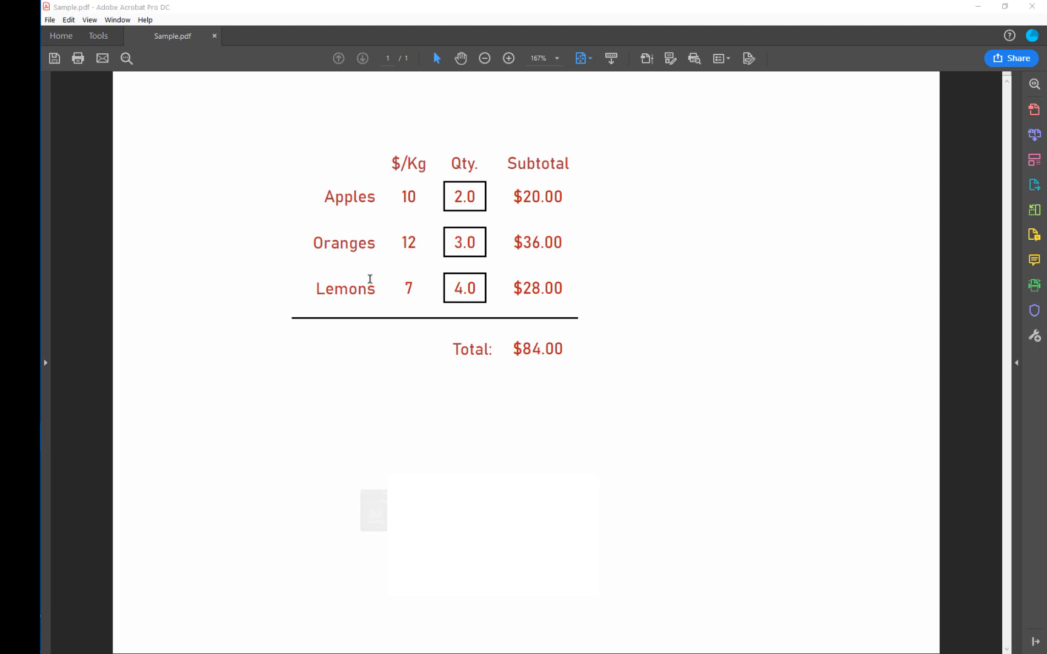
Open the form for editing and examine the Apples quantity field's format, validation and calculation settings.
{"action": "left_click", "coordinate": [754, 14]}
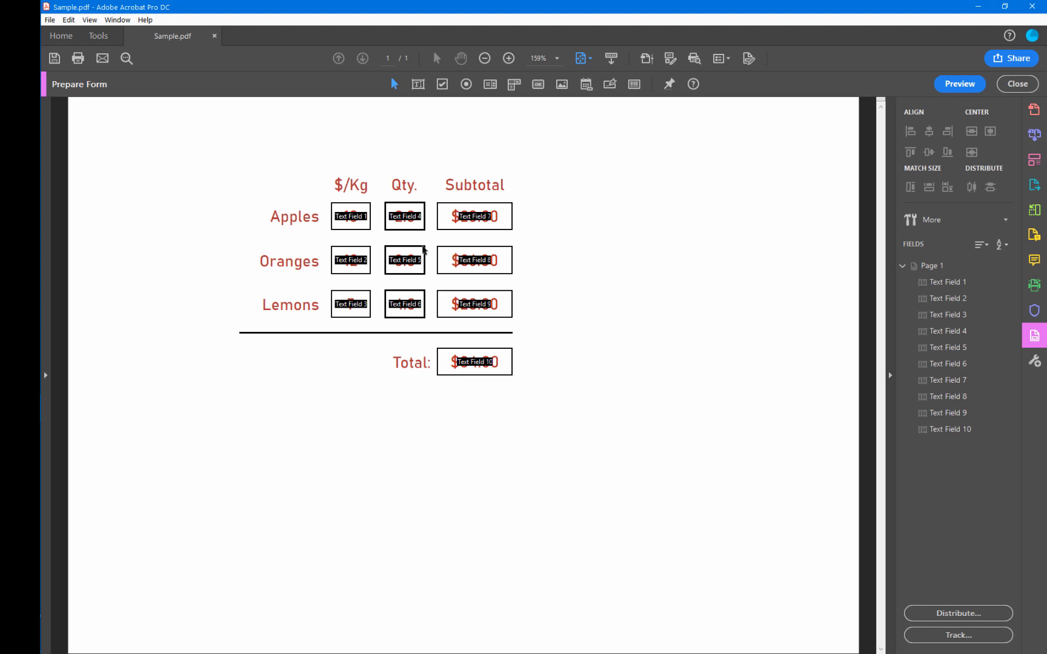
{"action": "left_click", "coordinate": [346, 228]}
{"action": "double_click", "coordinate": [404, 213]}
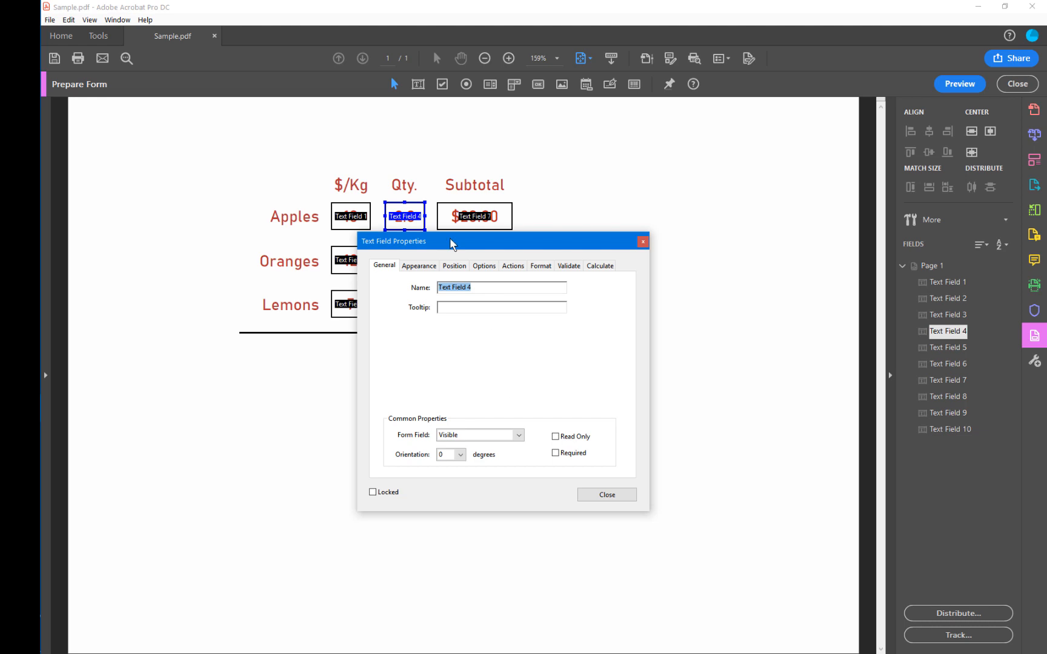
{"action": "left_click_drag", "start_coordinate": [453, 241], "coordinate": [633, 229]}
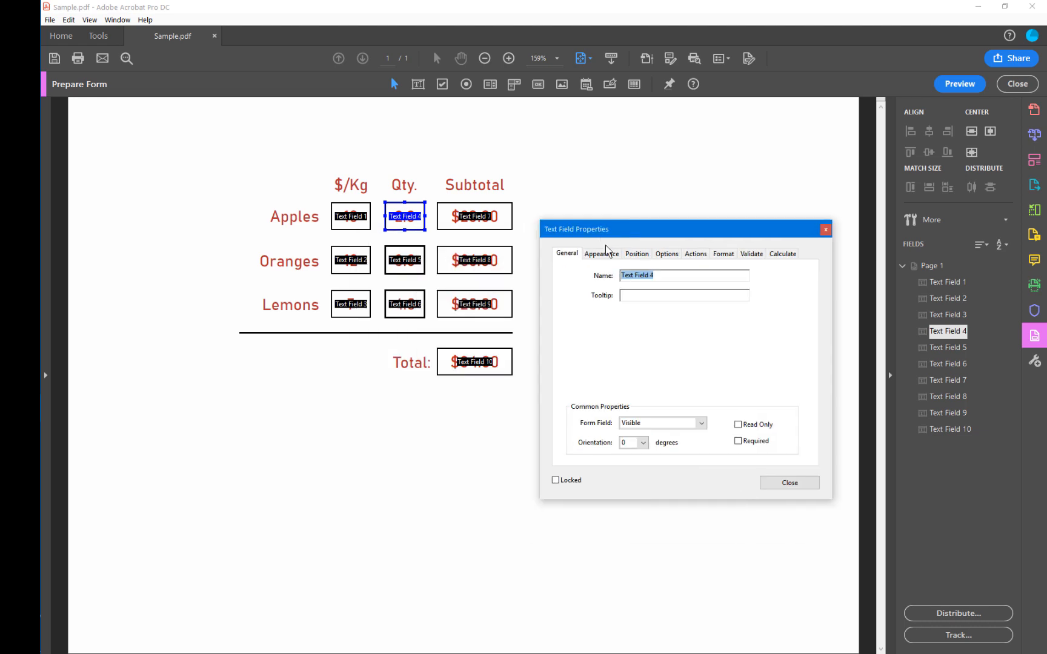
{"action": "left_click", "coordinate": [720, 258]}
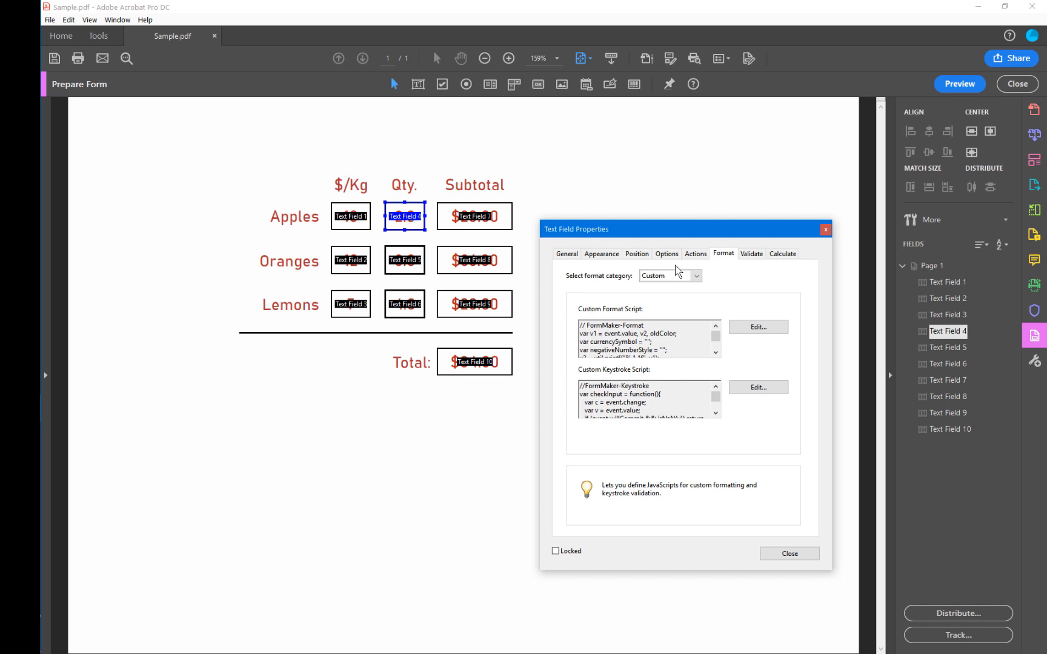
{"action": "left_click", "coordinate": [748, 258]}
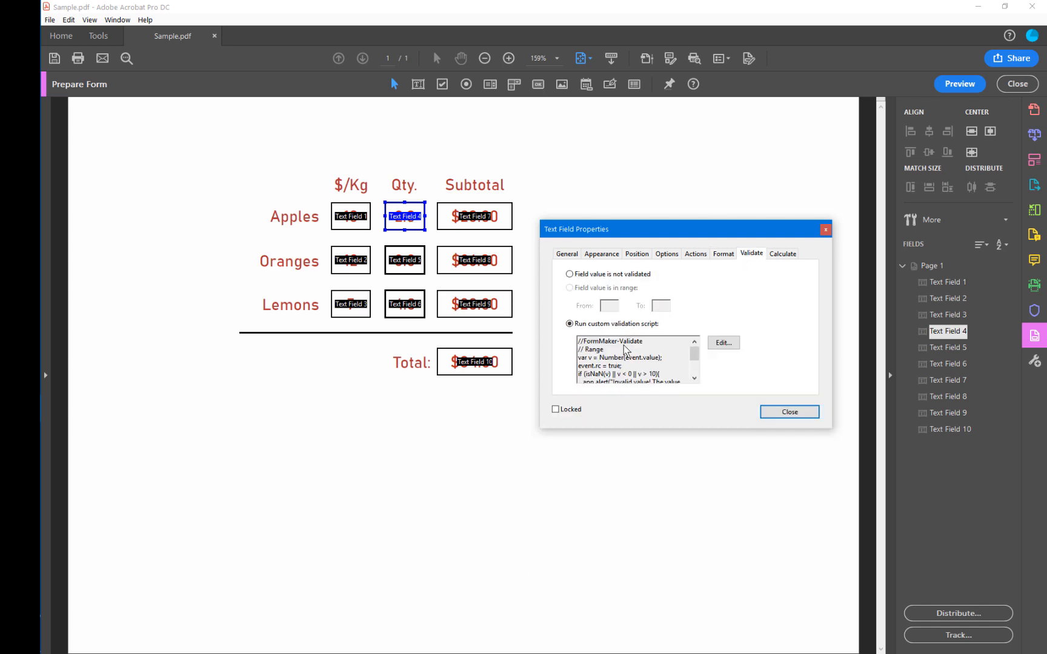
{"action": "scroll", "coordinate": [624, 350], "scroll_direction": "down", "scroll_amount": 1}
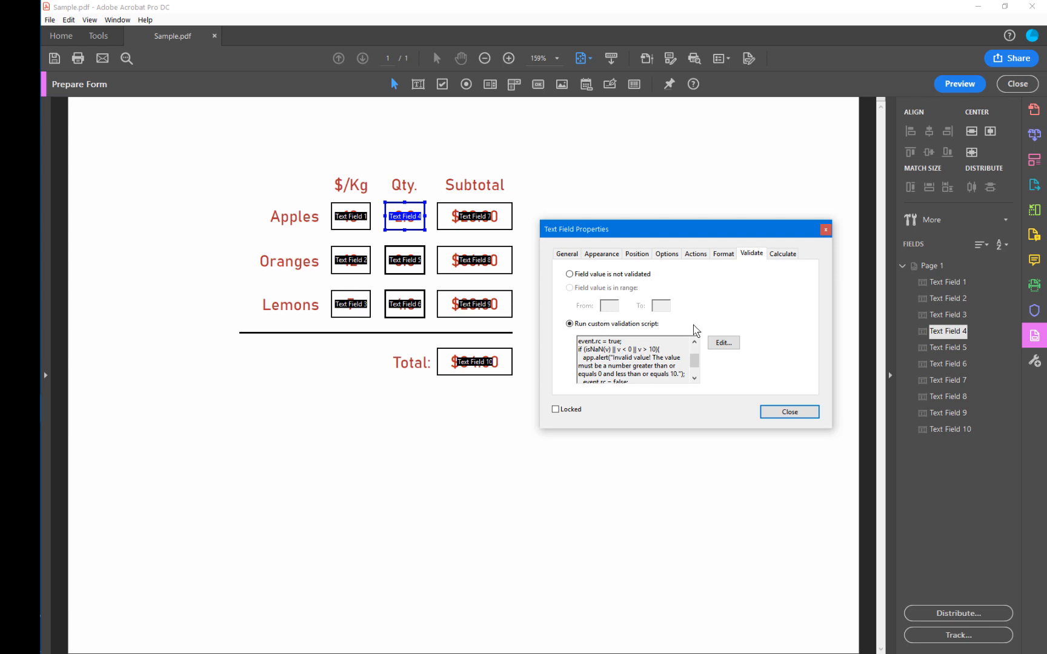
{"action": "left_click", "coordinate": [784, 255]}
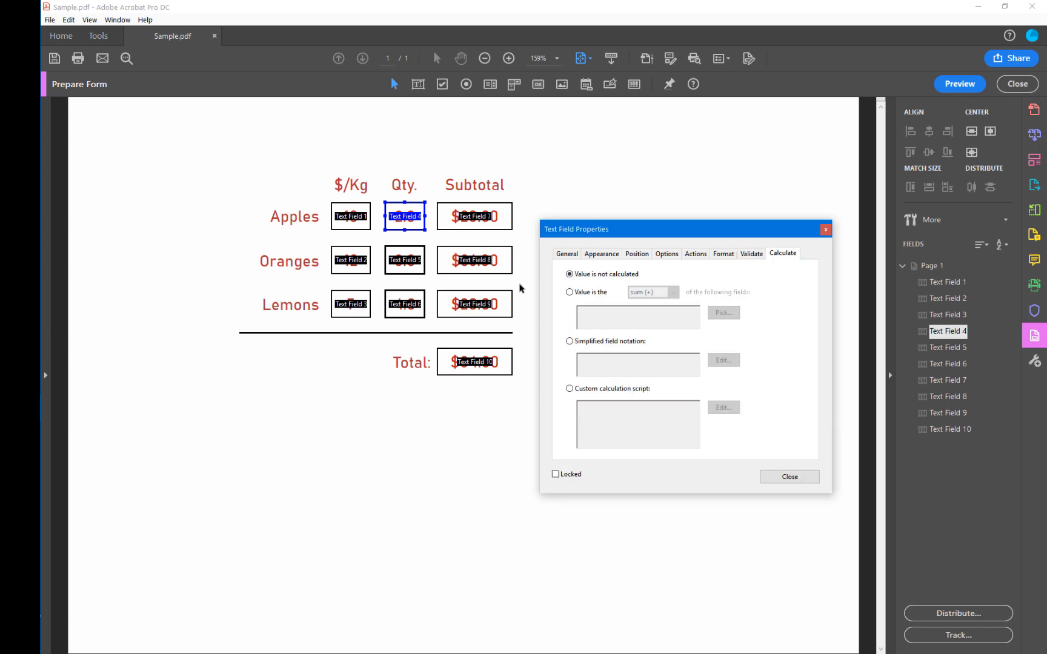
Examine the Total field's custom calculation script and leave form editing.
{"action": "left_click", "coordinate": [478, 363]}
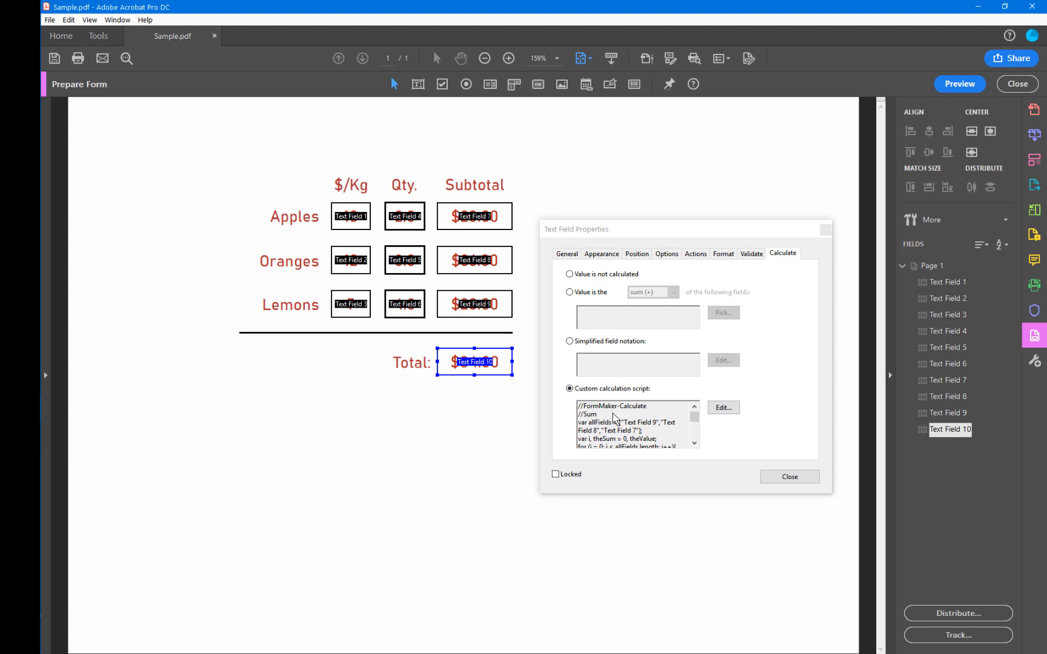
{"action": "left_click", "coordinate": [788, 477]}
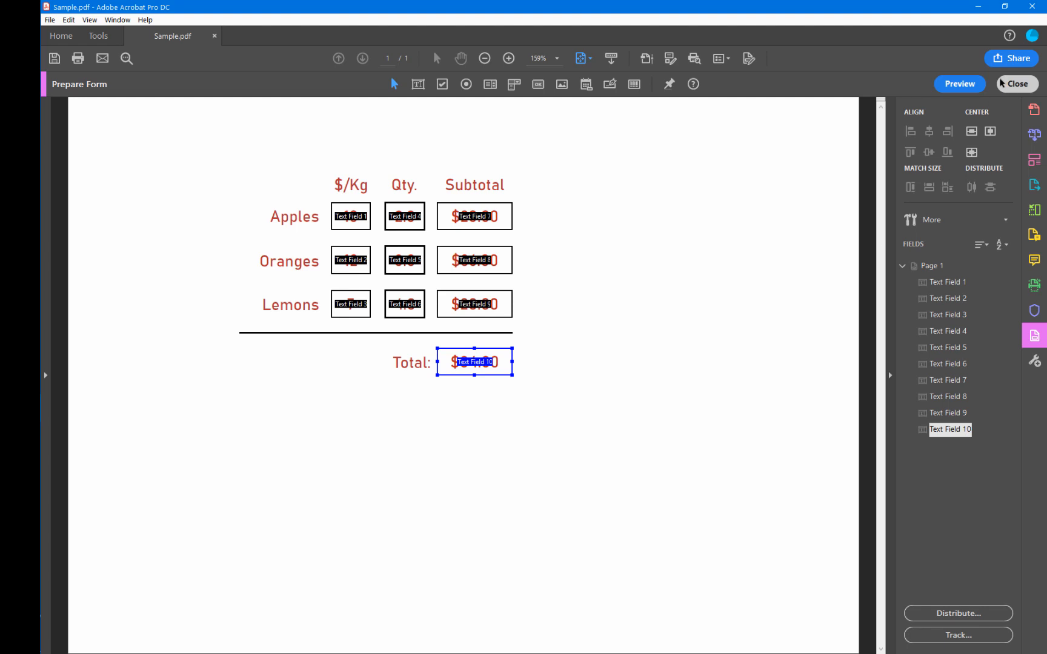
{"action": "left_click", "coordinate": [1015, 84]}
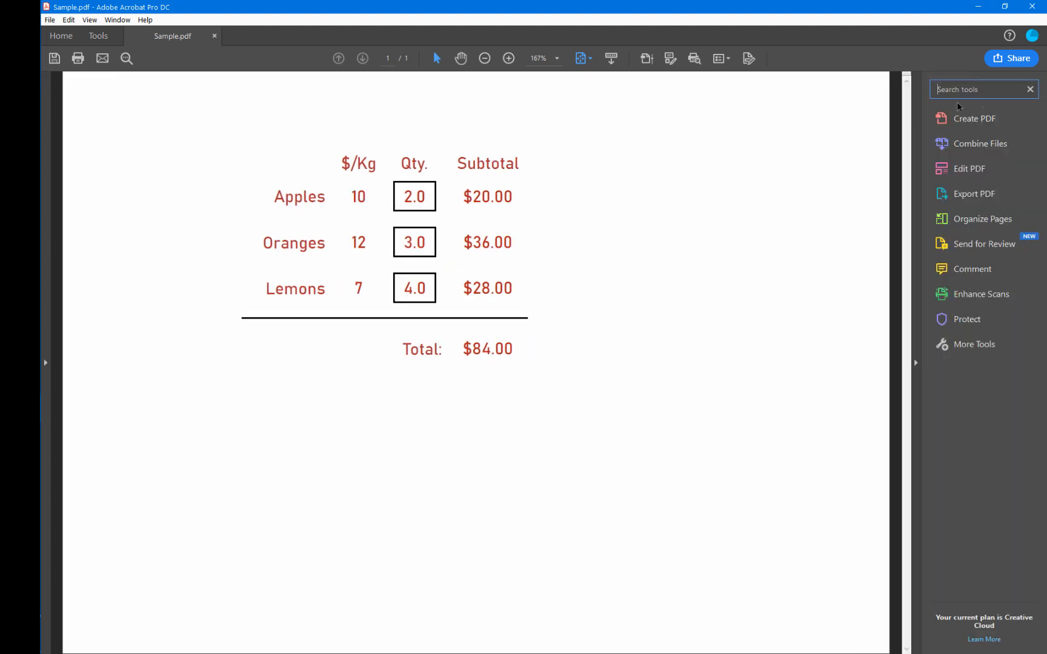
Find the Document JavaScripts tool by searching for "javasc" and review the code of the NoFieldHighlighting script.
{"action": "type", "text": "javasc"}
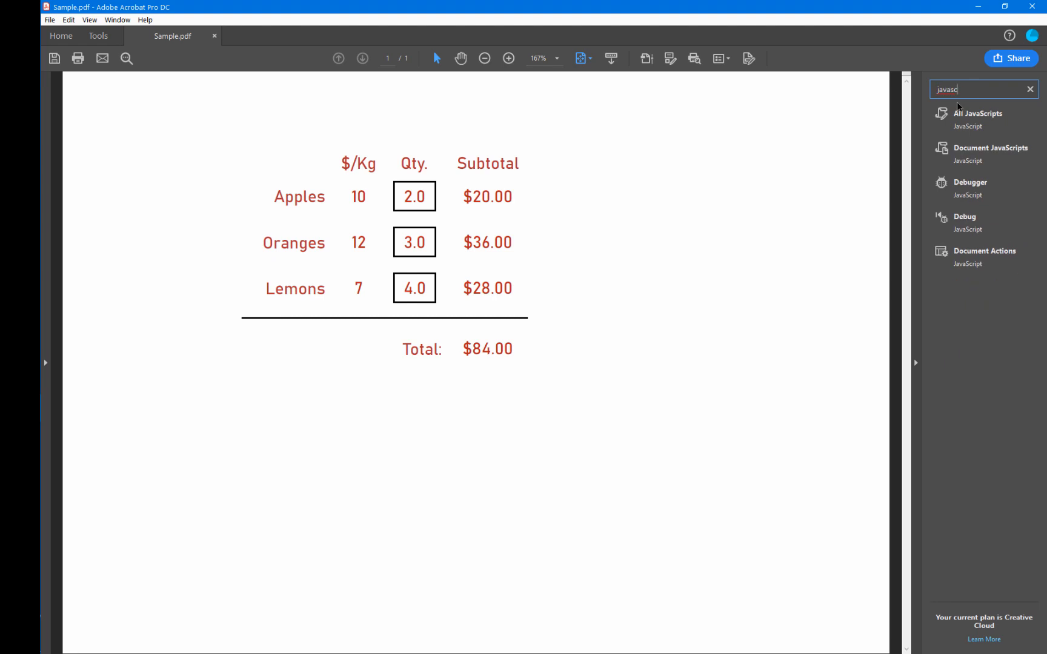
{"action": "left_click", "coordinate": [981, 150]}
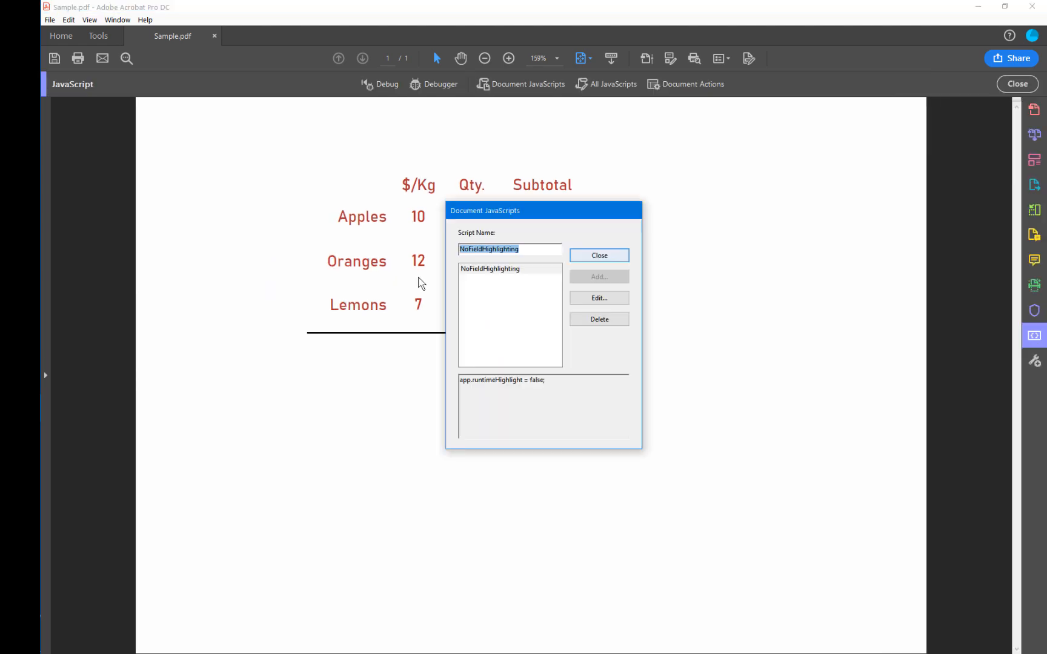
{"action": "left_click", "coordinate": [502, 270]}
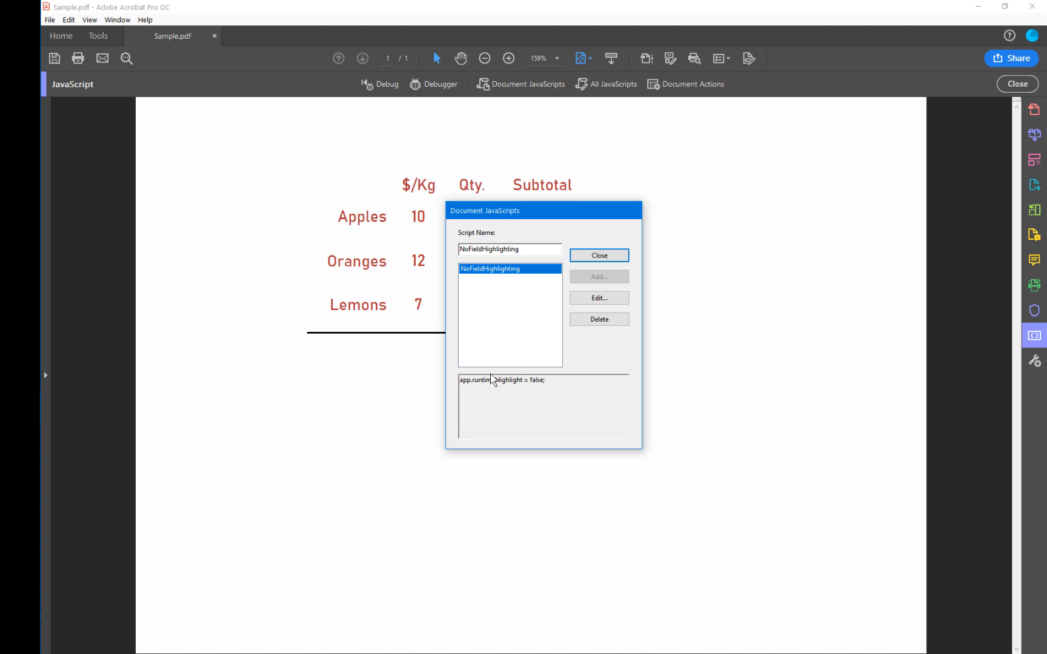
{"action": "left_click", "coordinate": [612, 265]}
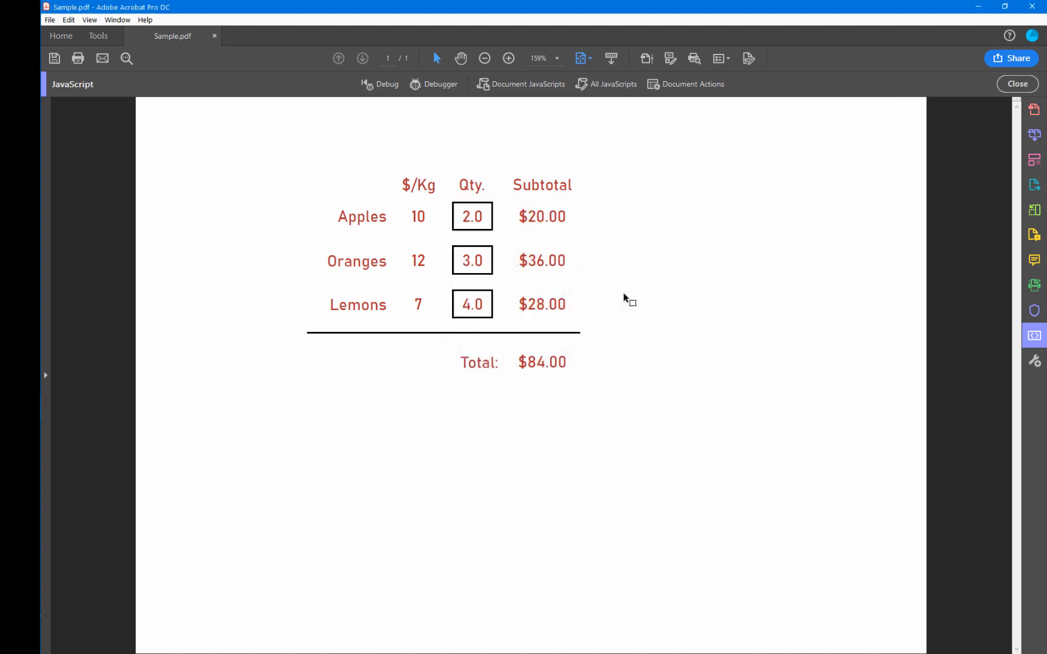